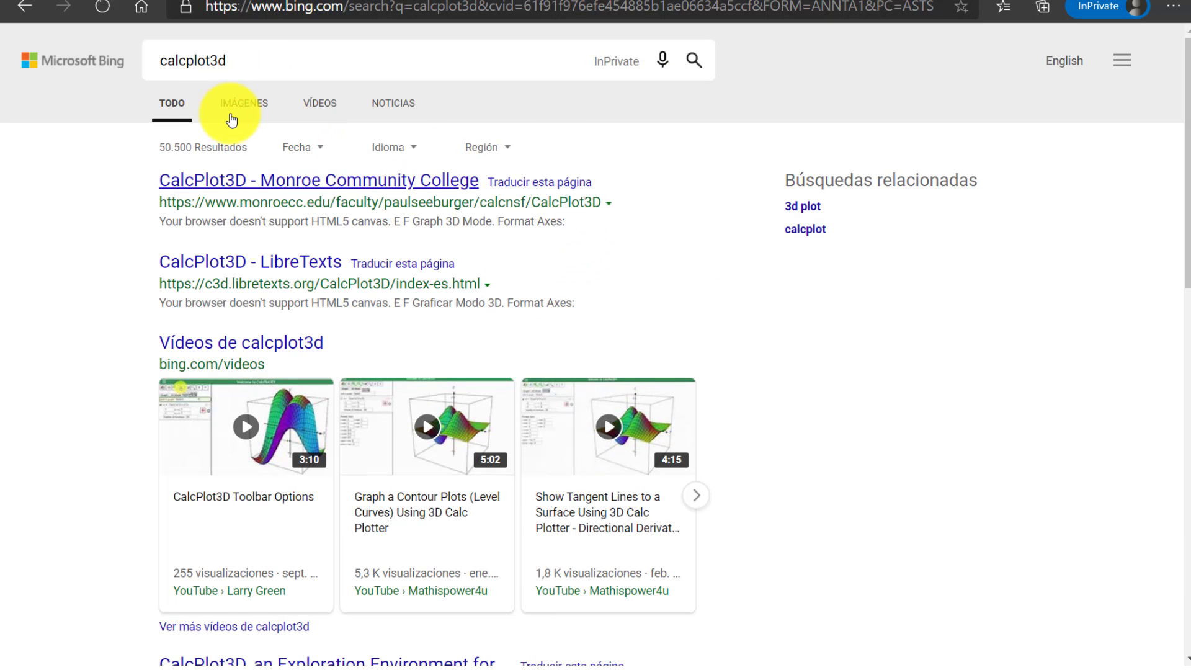
# Open Monroe Community College's CalcPlot3D page and replace the default surface with a new z=f(x,y) function, sin(y)*cos(x)
pyautogui.click(290, 185)
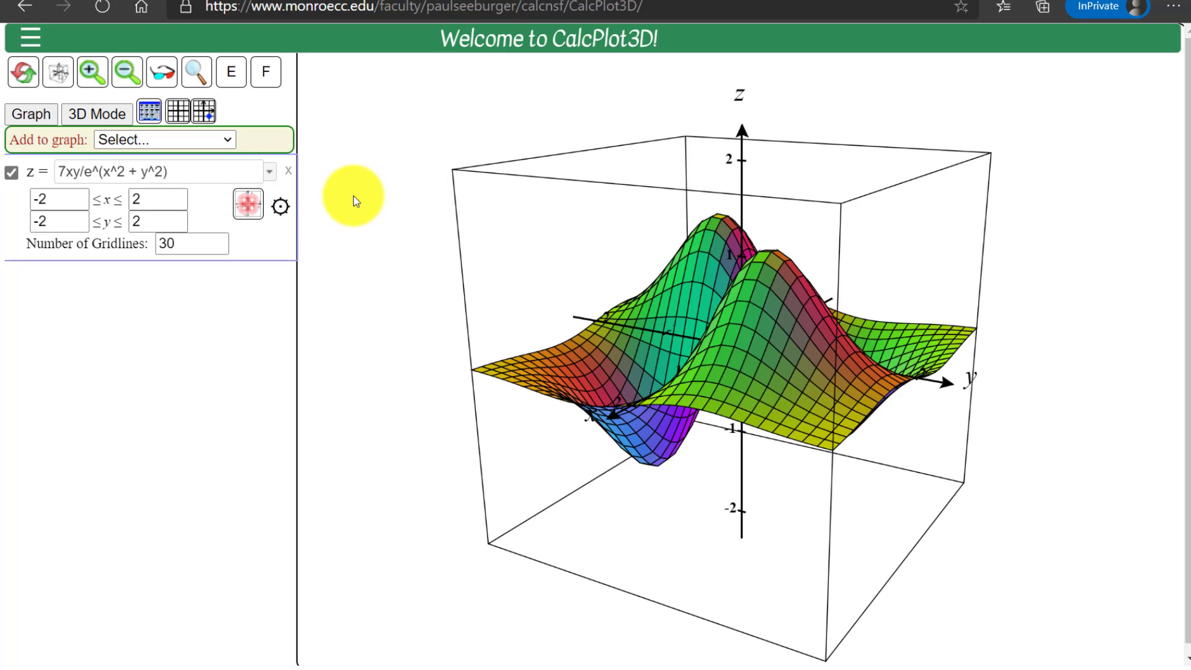
pyautogui.click(288, 171)
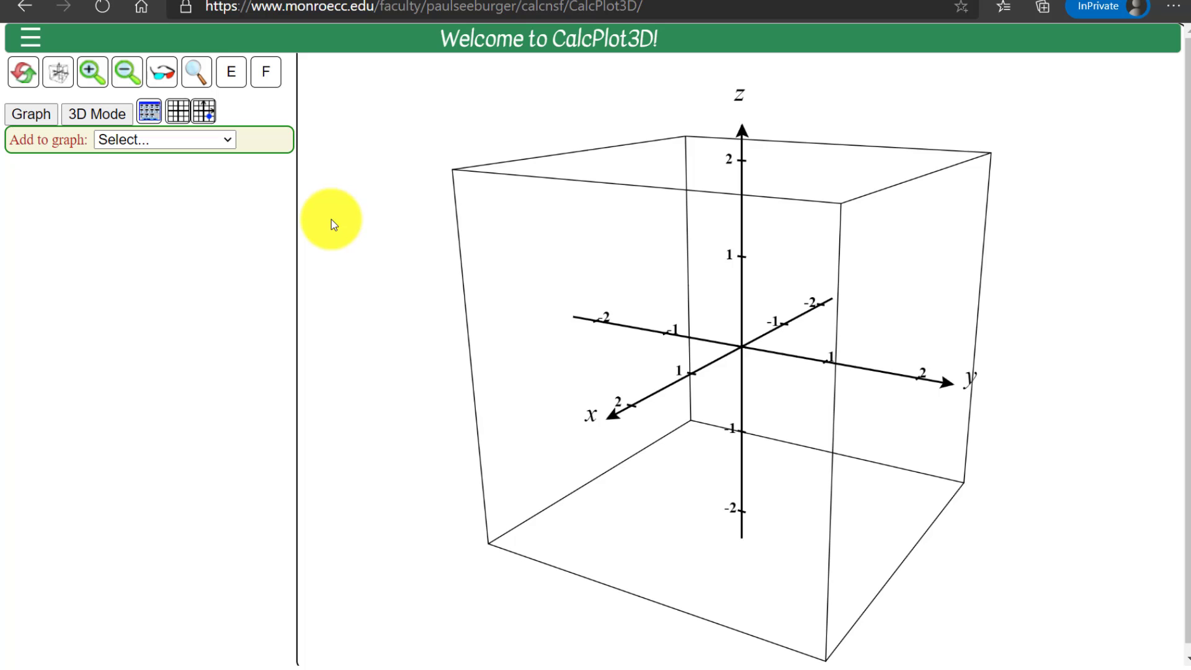
pyautogui.click(228, 143)
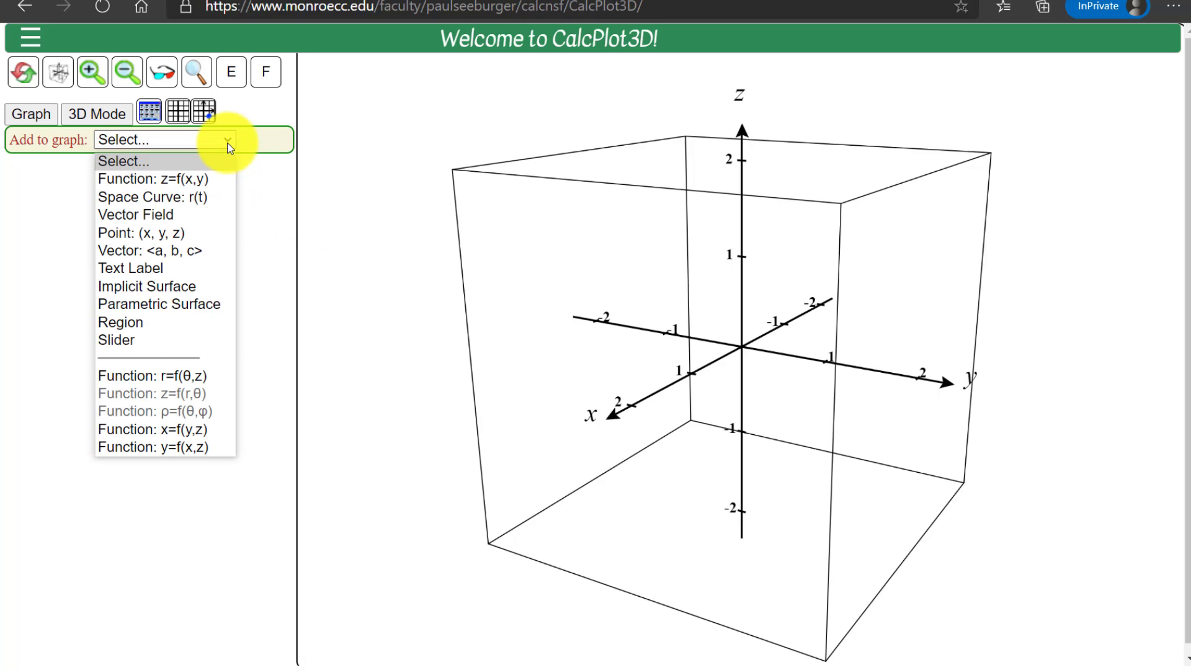
pyautogui.click(177, 181)
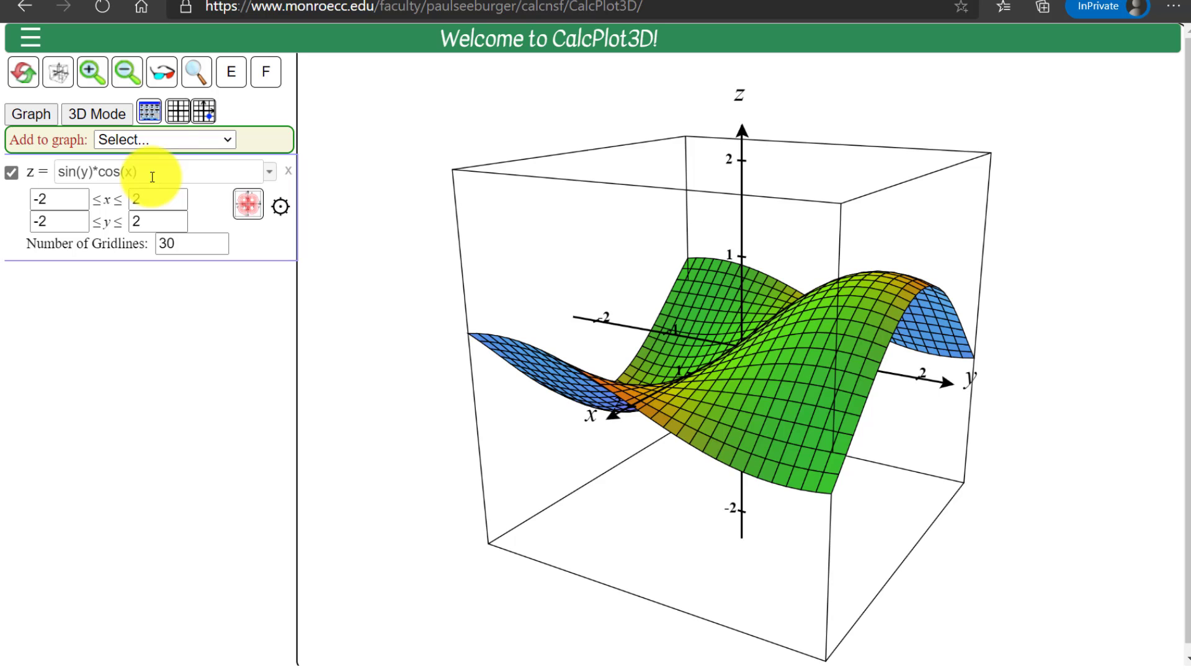
# Show the axis format settings and set the x range from -6.3 to 6.3
pyautogui.click(149, 112)
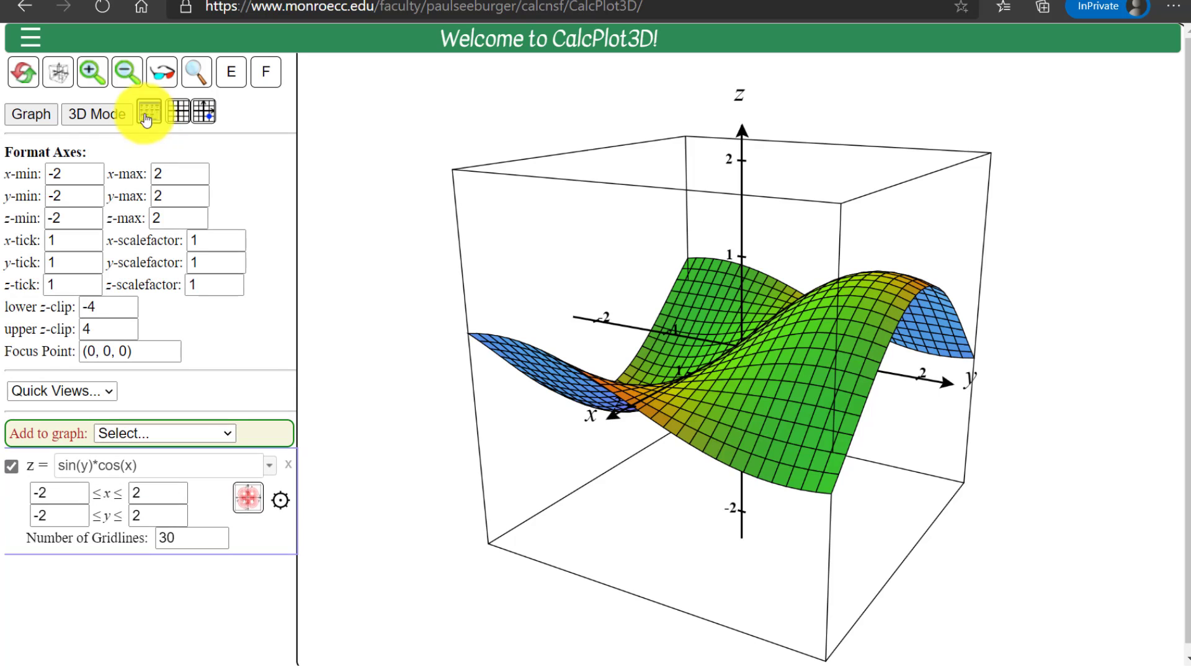
pyautogui.doubleClick(73, 176)
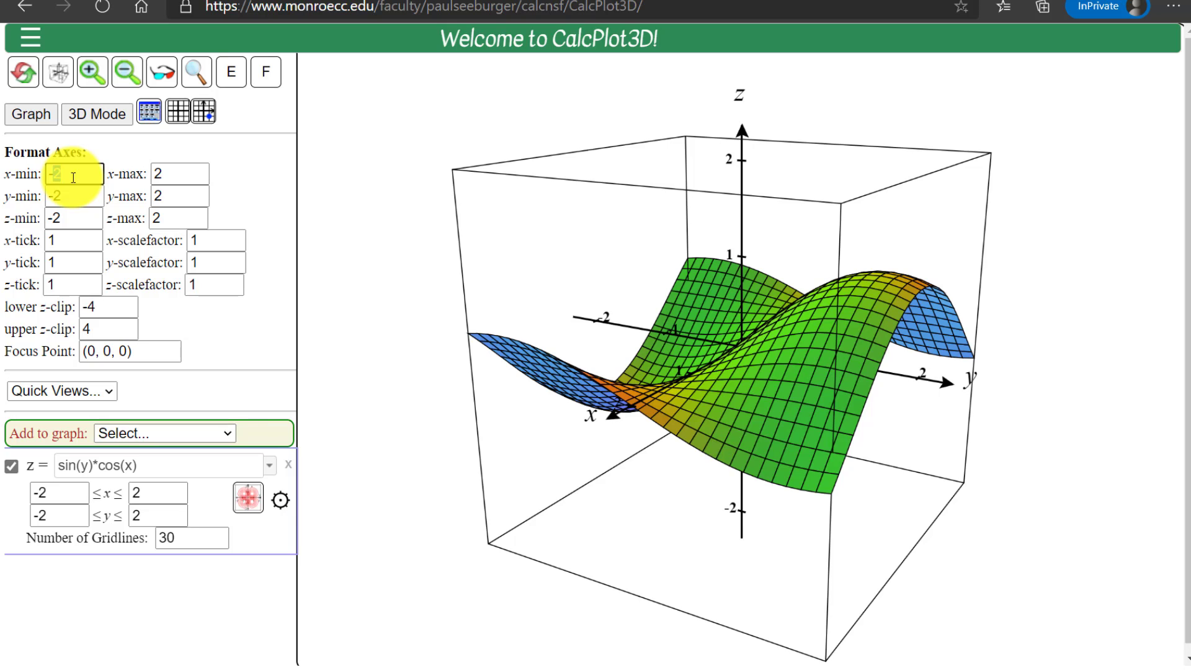
pyautogui.write('-6.3')
pyautogui.press('Tab')
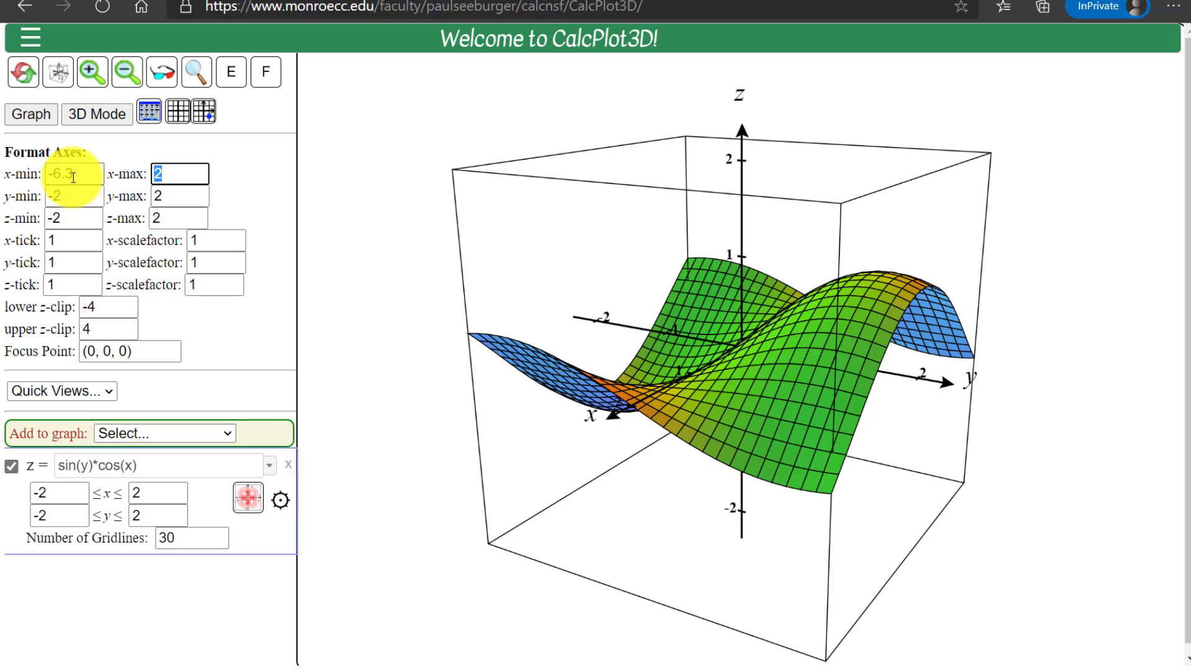
pyautogui.write('6.3')
pyautogui.press('Tab')
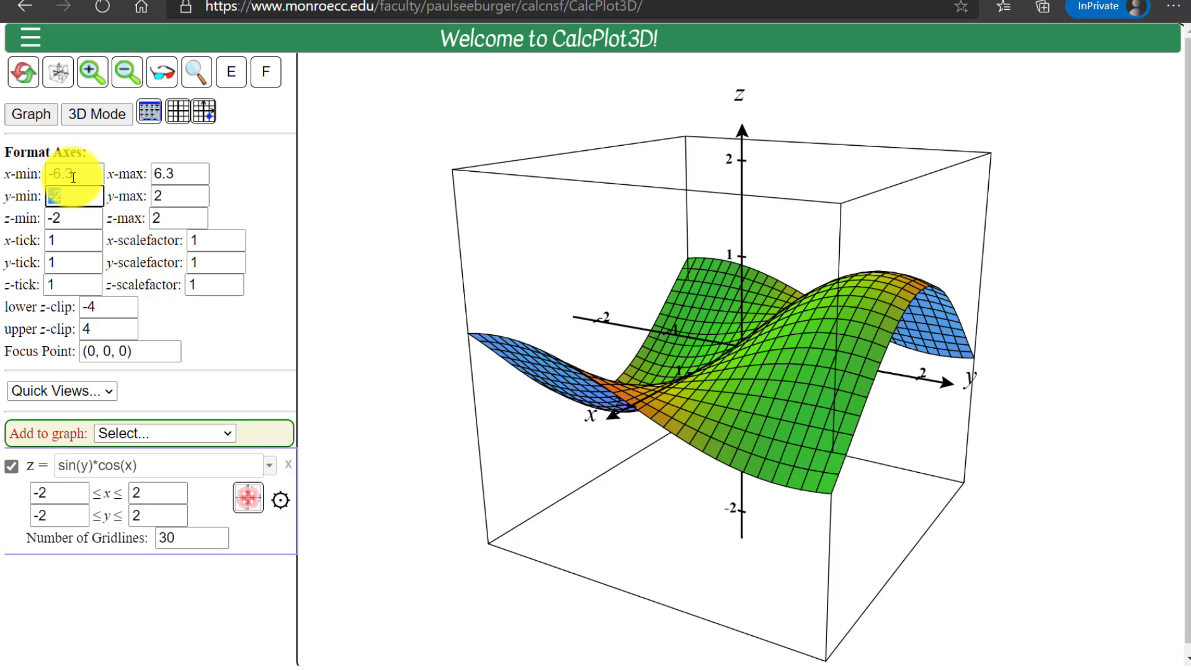
pyautogui.write('-6.3')
# Set the y range from -6.3 to 6.3 and apply the new axis limits to the graph
pyautogui.press('Tab')
pyautogui.write('6.3')
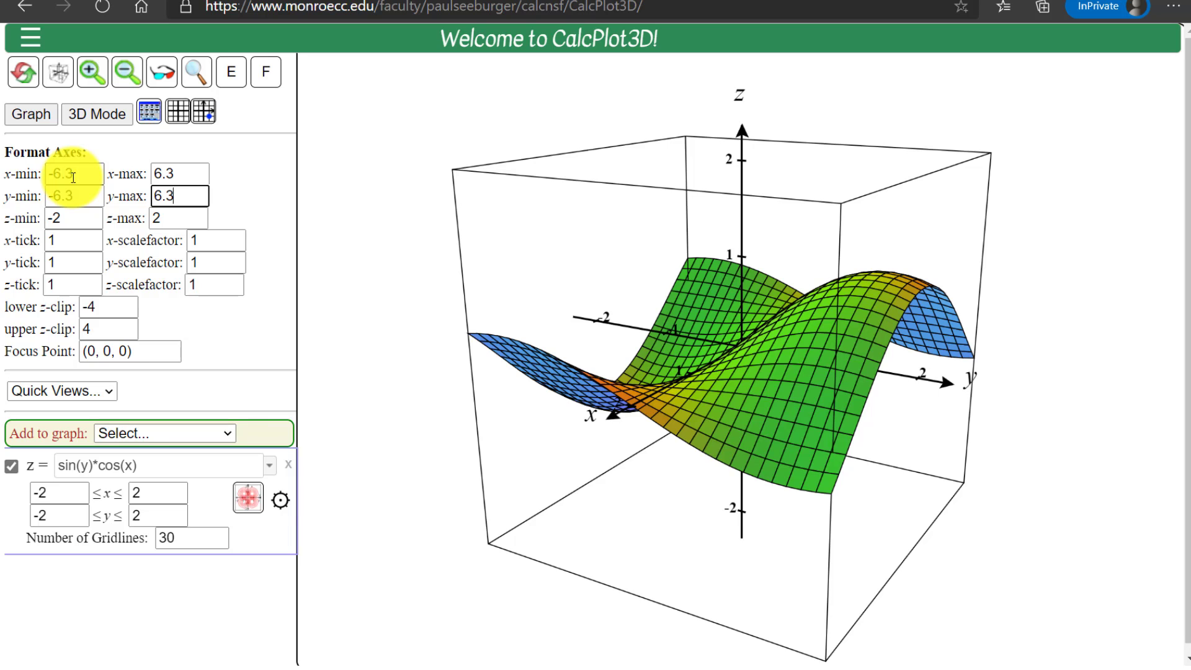
pyautogui.press('Return')
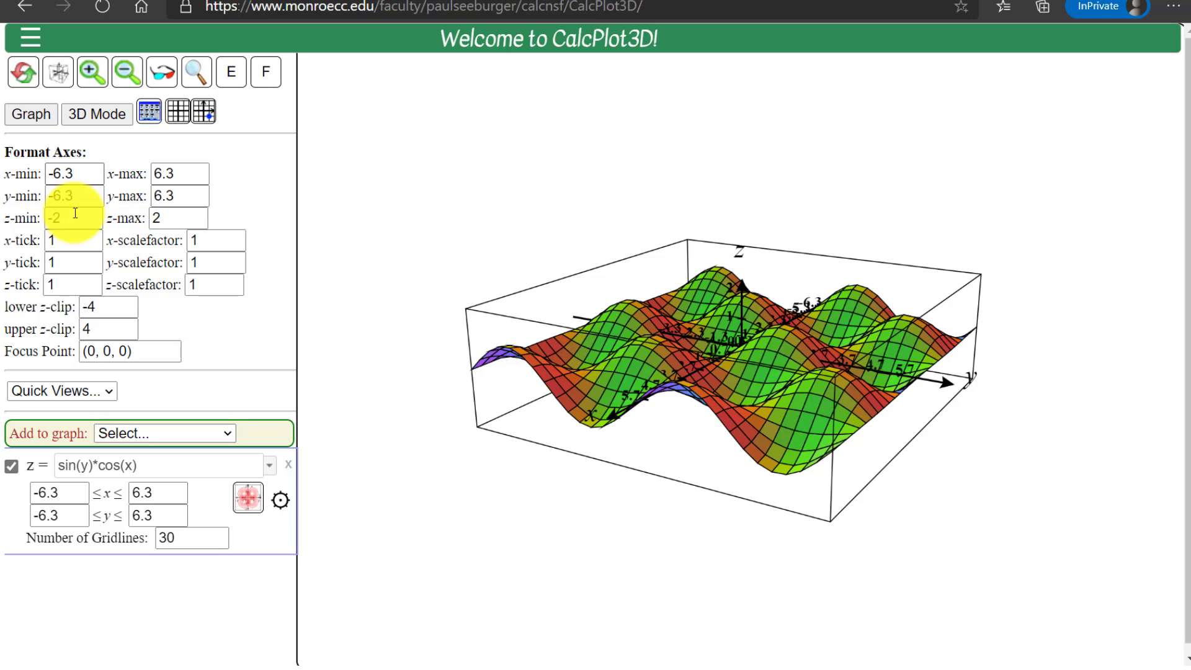
# Set the tick spacing of the x-axis to pi/2
pyautogui.scroll(5, 584, 382)
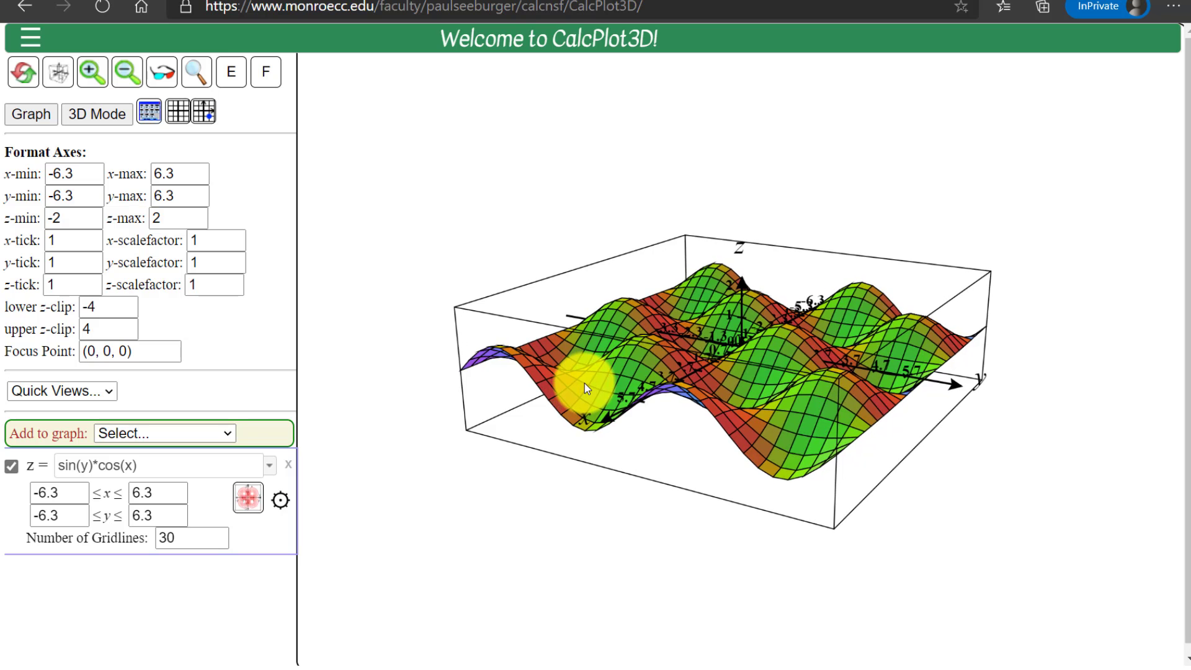
pyautogui.scroll(5, 585, 382)
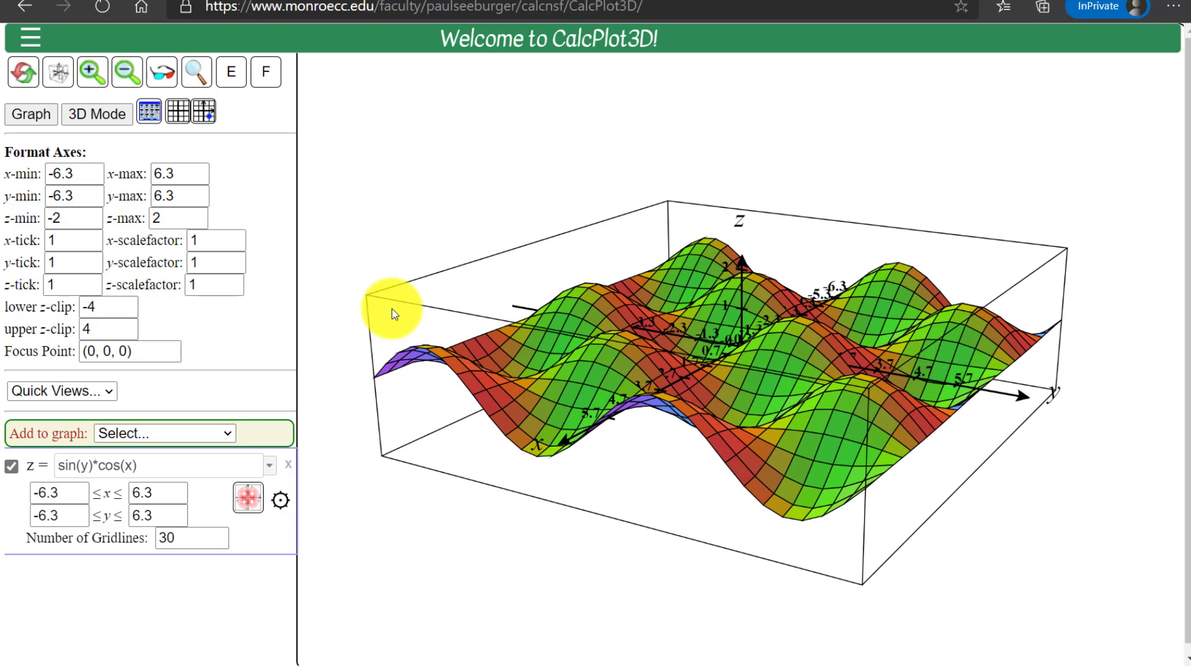
pyautogui.click(77, 247)
pyautogui.doubleClick(76, 248)
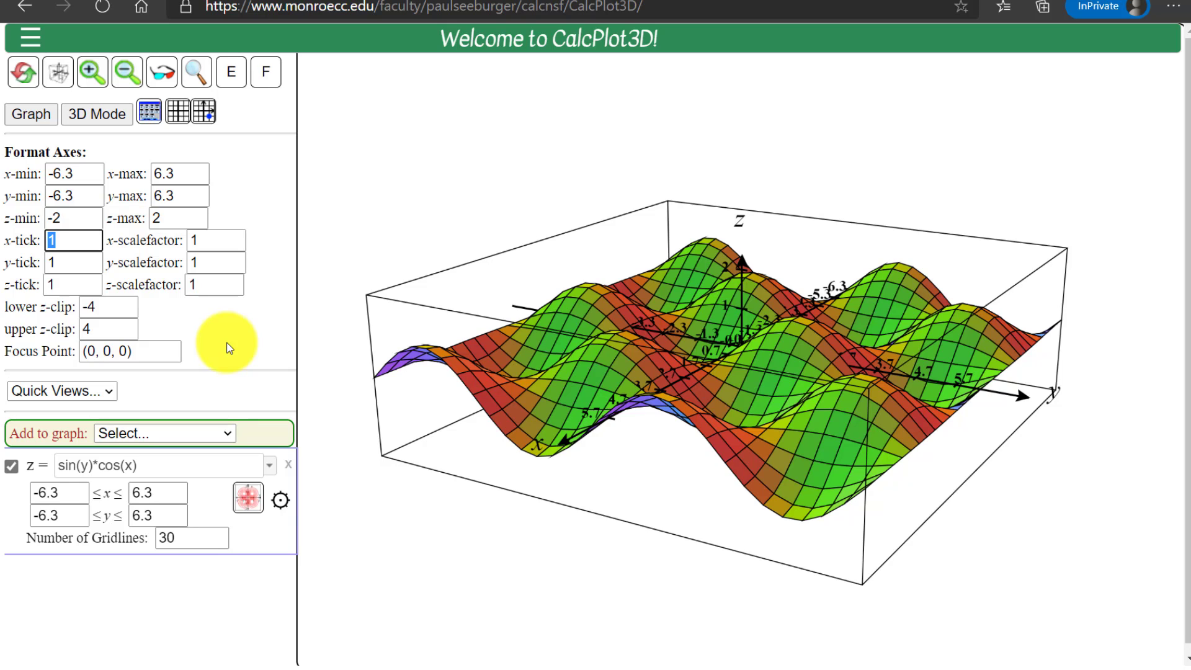
pyautogui.write('pi/2')
pyautogui.press('Return')
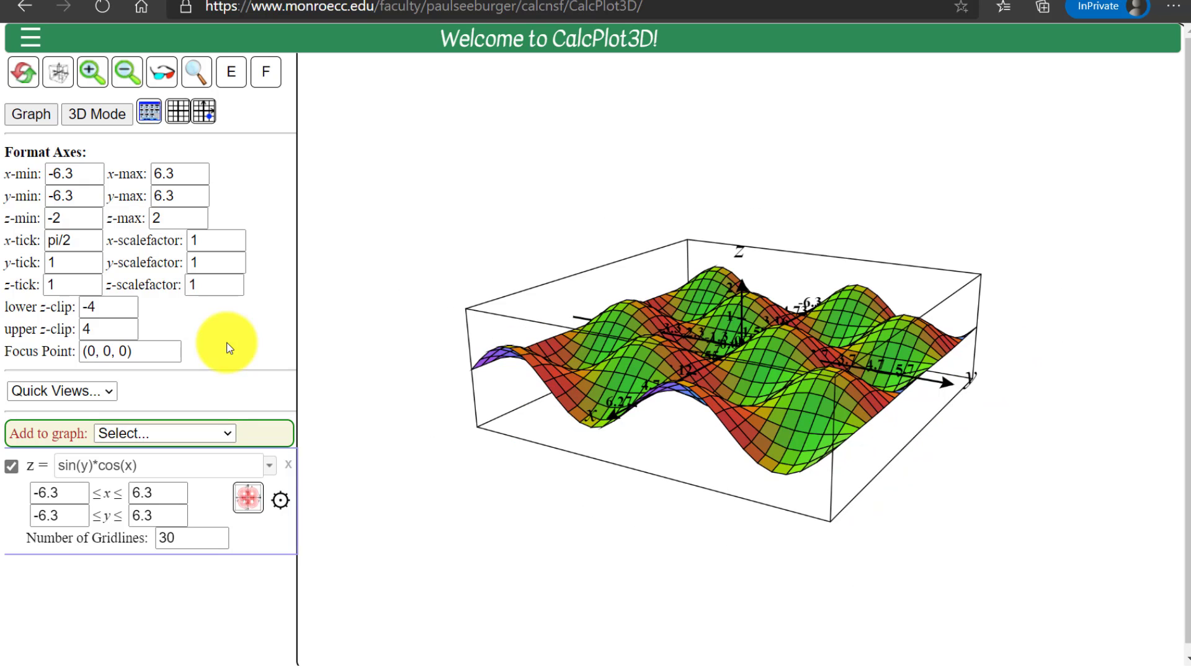
# Set the tick spacing of the y-axis to pi/2
pyautogui.doubleClick(217, 240)
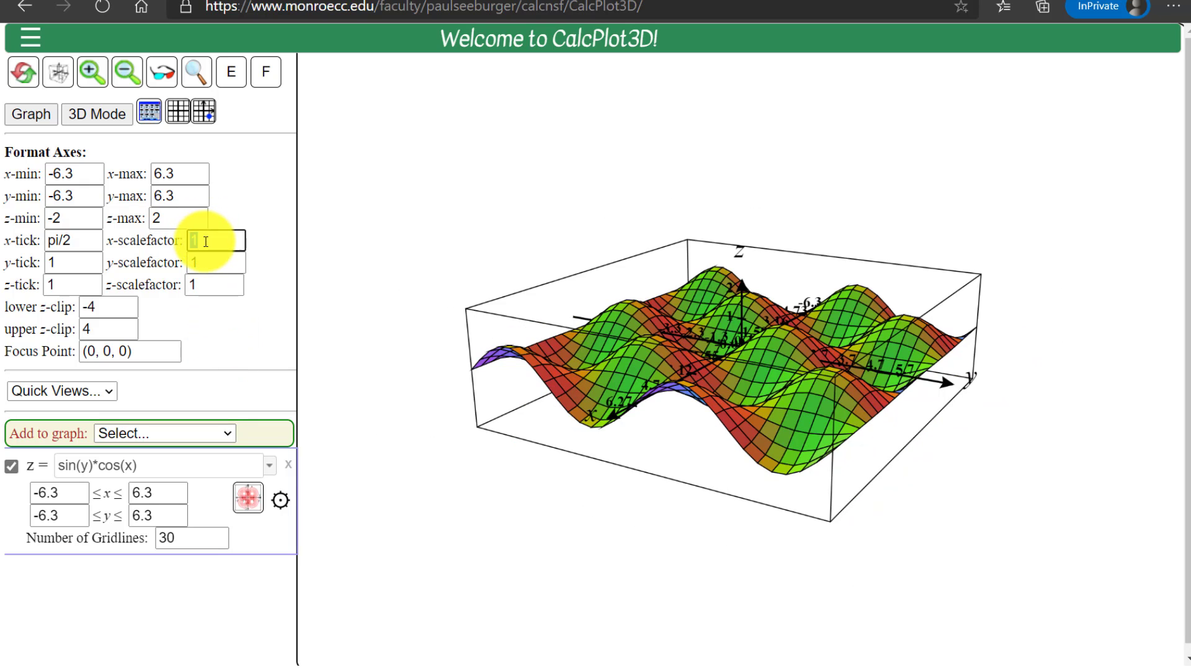
pyautogui.doubleClick(86, 259)
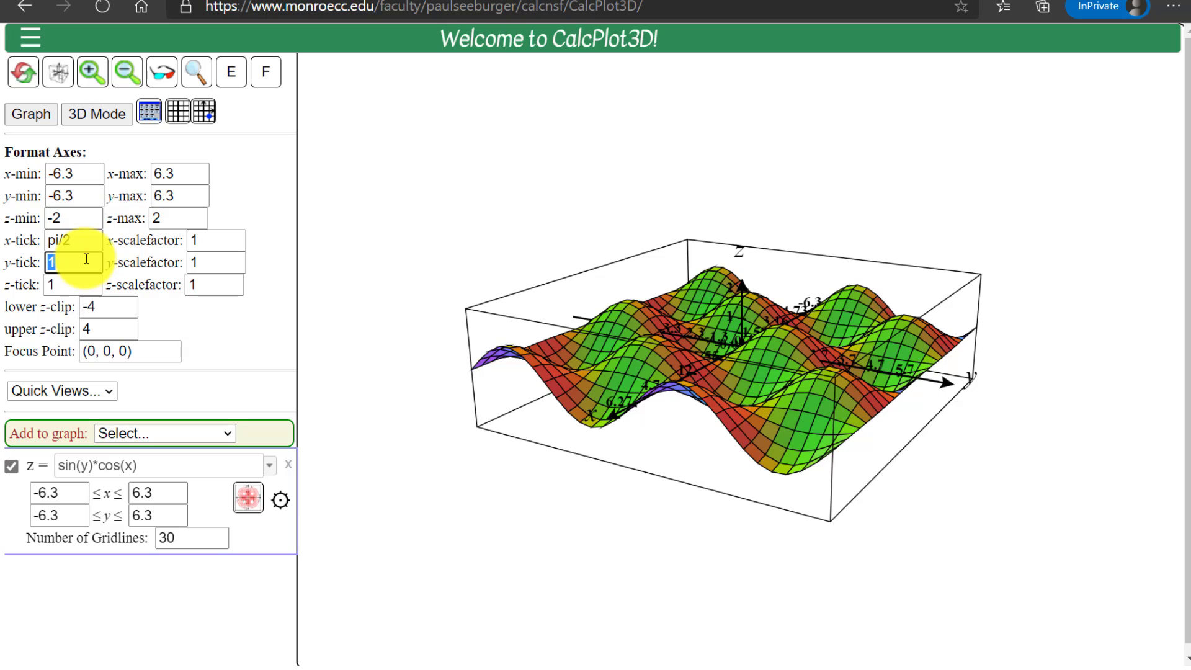
pyautogui.write('pi/2')
pyautogui.press('Return')
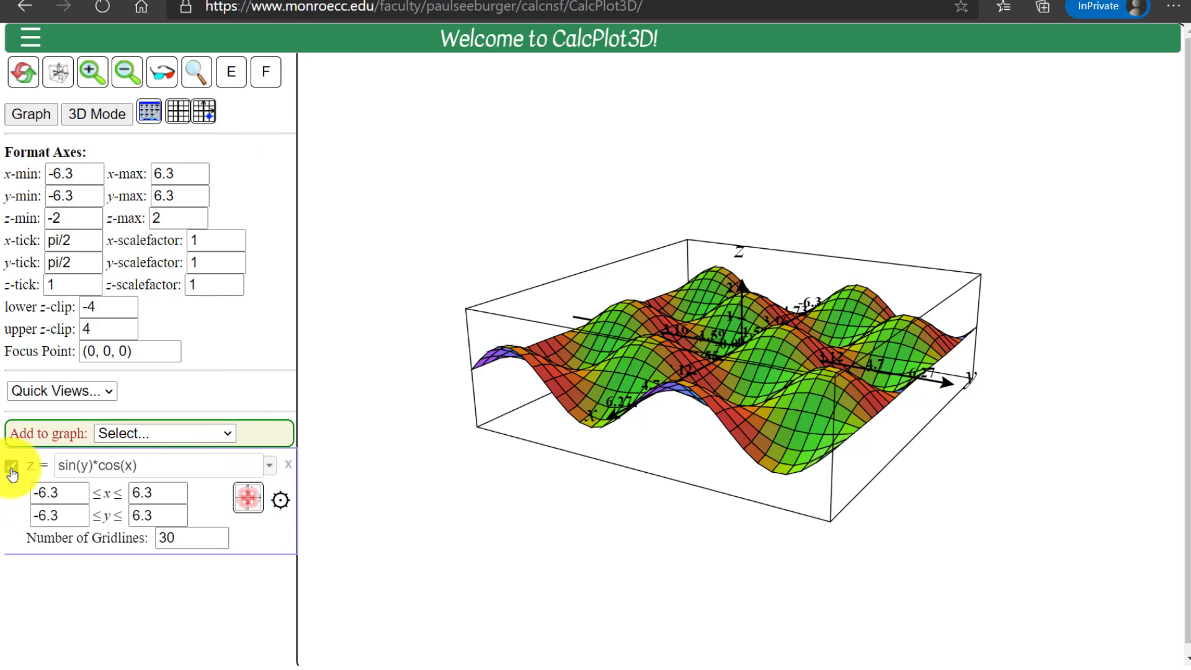
# Hide the sin(y)*cos(x) surface to examine the axis tick labels, and show it again
pyautogui.click(10, 469)
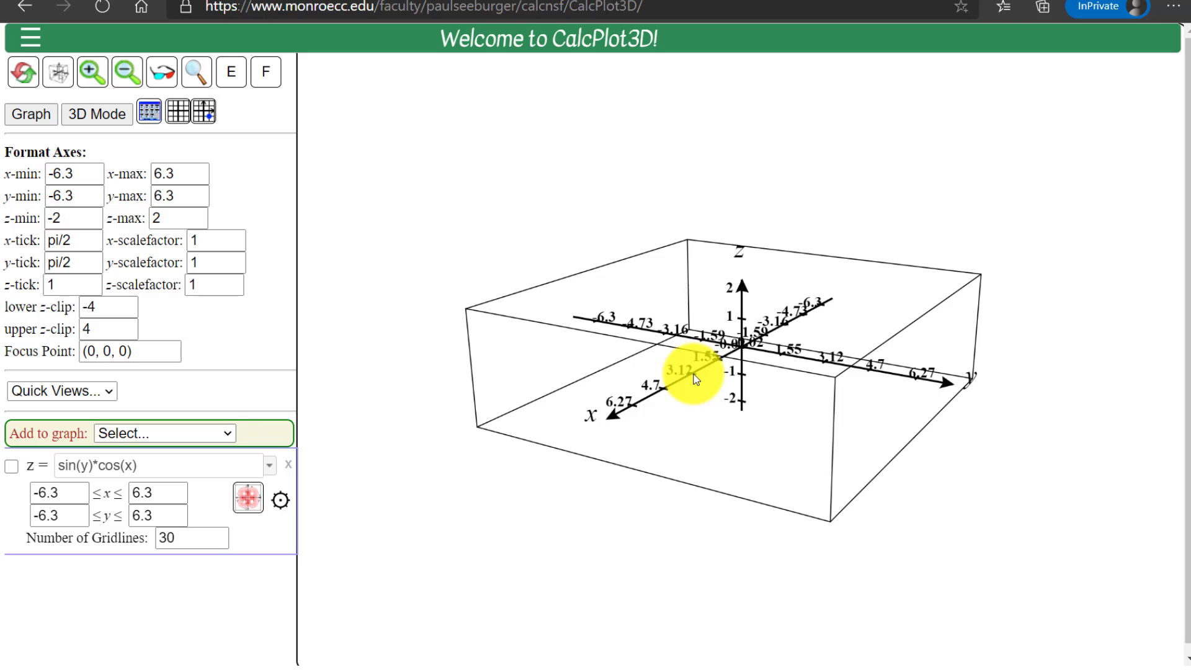
pyautogui.click(11, 466)
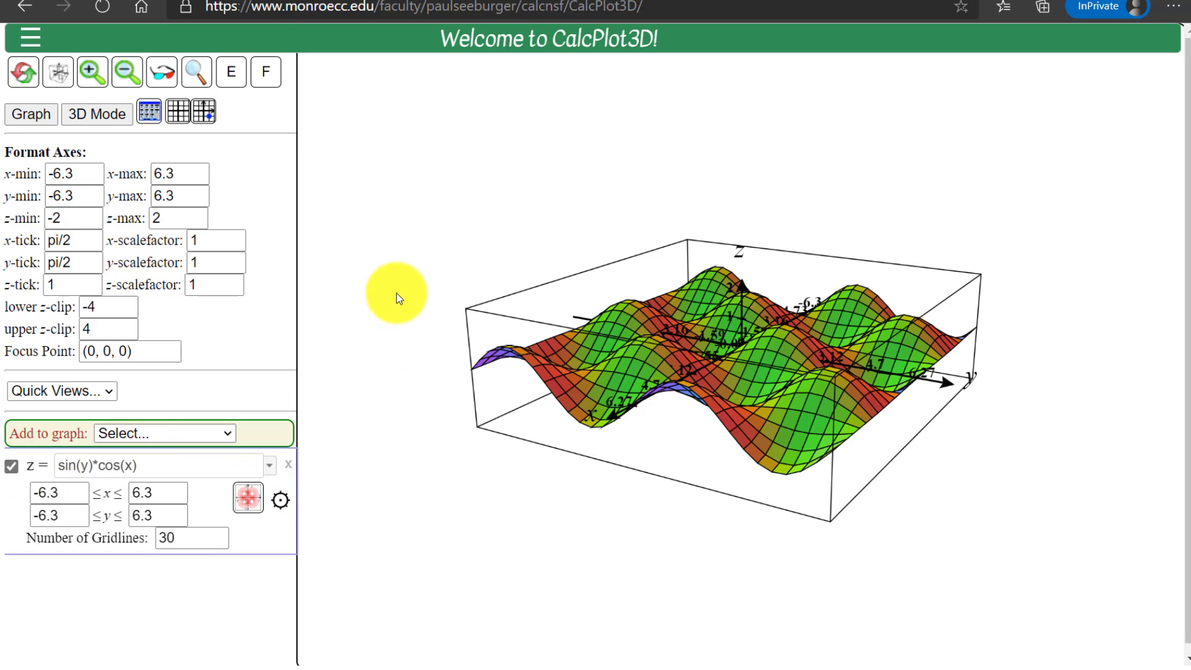
# Set the number of gridlines of the sin(y)*cos(x) surface to 50
pyautogui.moveTo(446, 348); pyautogui.dragTo(444, 351)
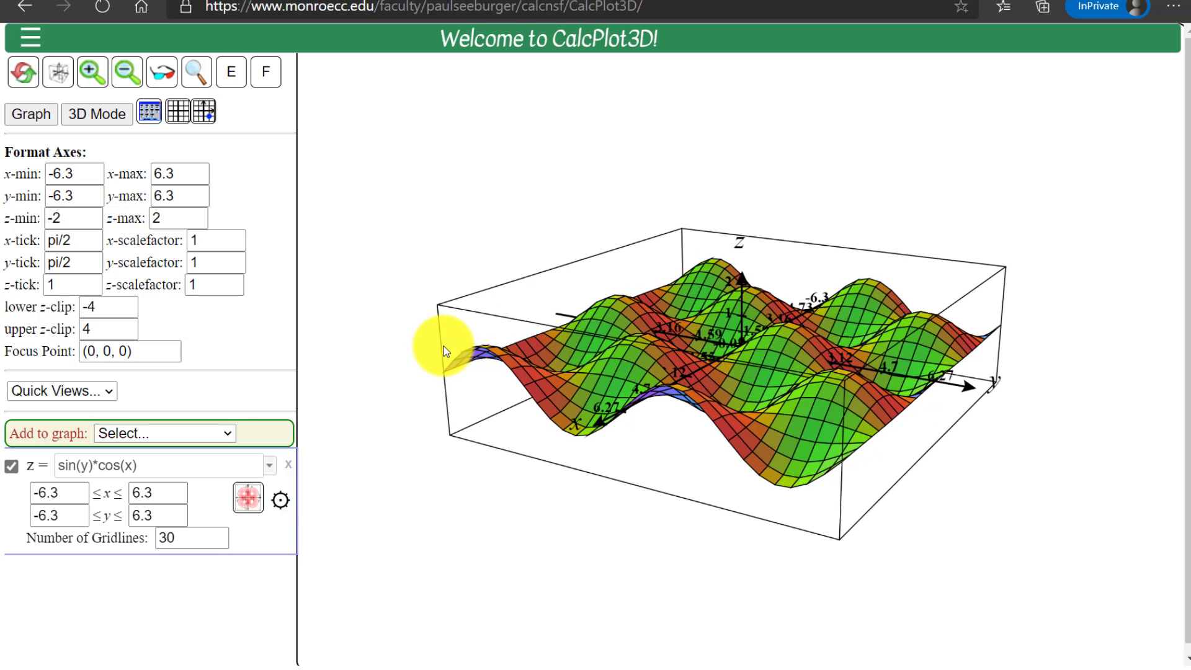
pyautogui.scroll(10, 444, 346)
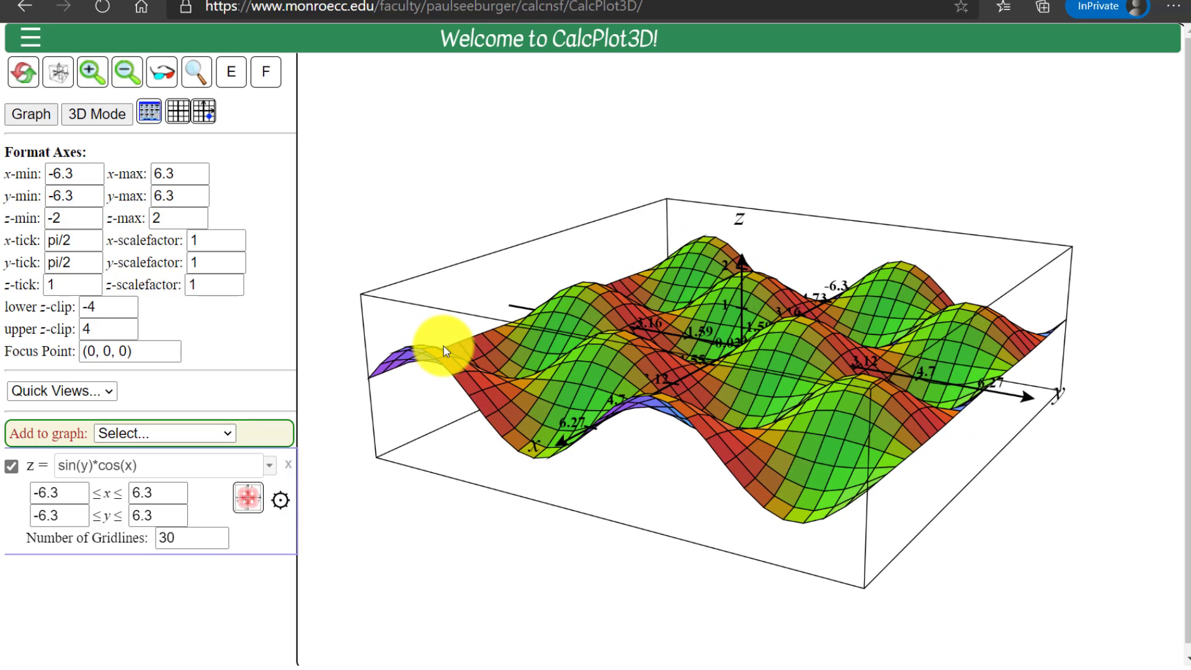
pyautogui.scroll(5, 444, 351)
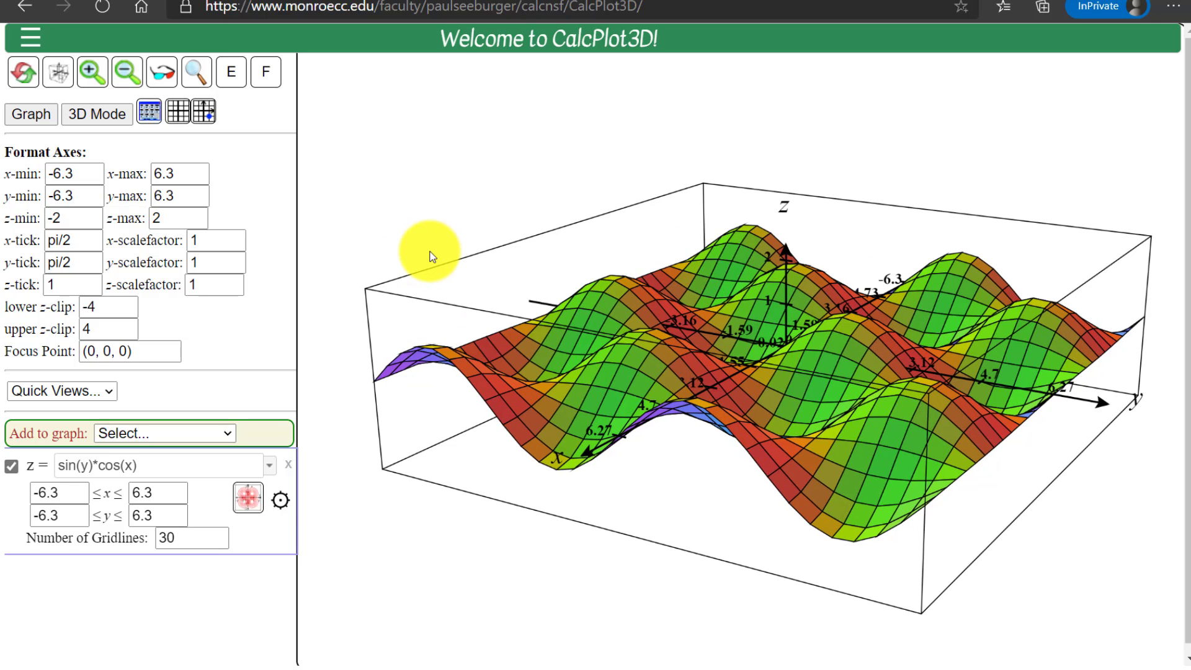
pyautogui.scroll(4, 434, 258)
pyautogui.scroll(2, 434, 258)
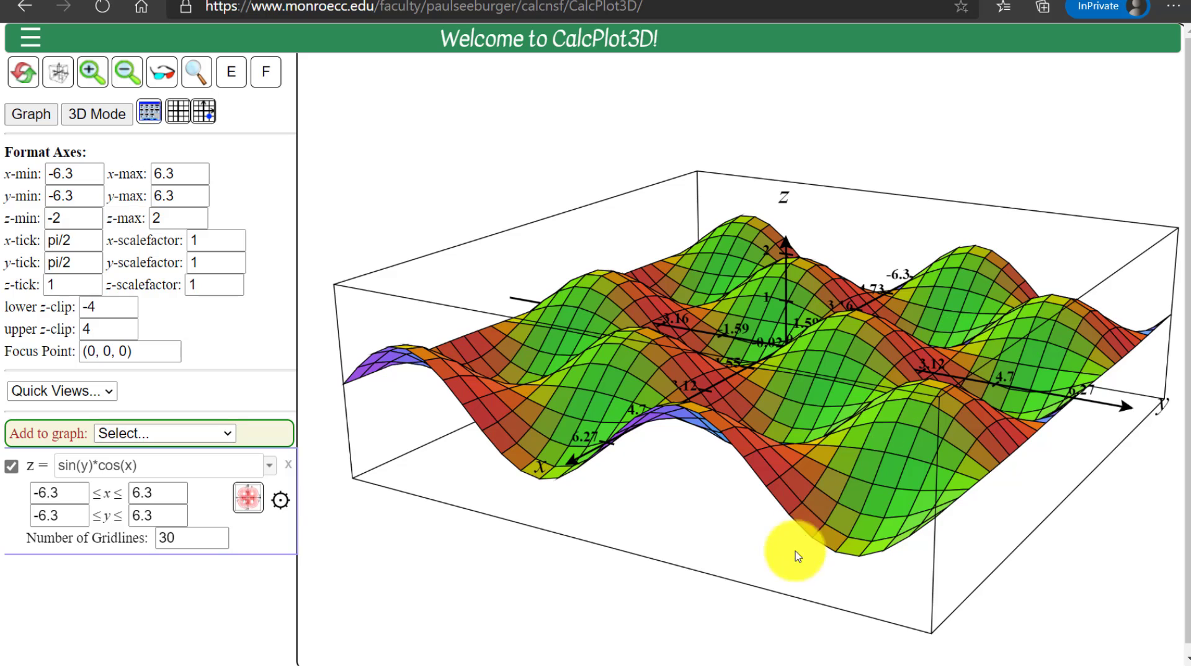
pyautogui.doubleClick(191, 538)
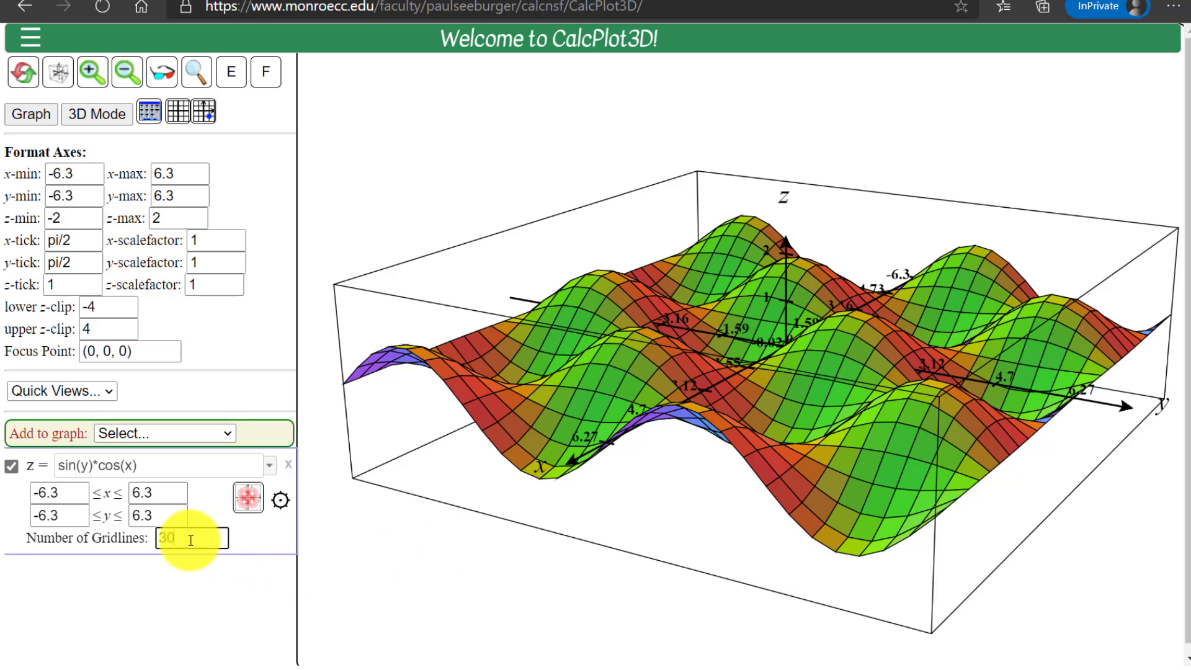
pyautogui.write('50')
pyautogui.press('Return')
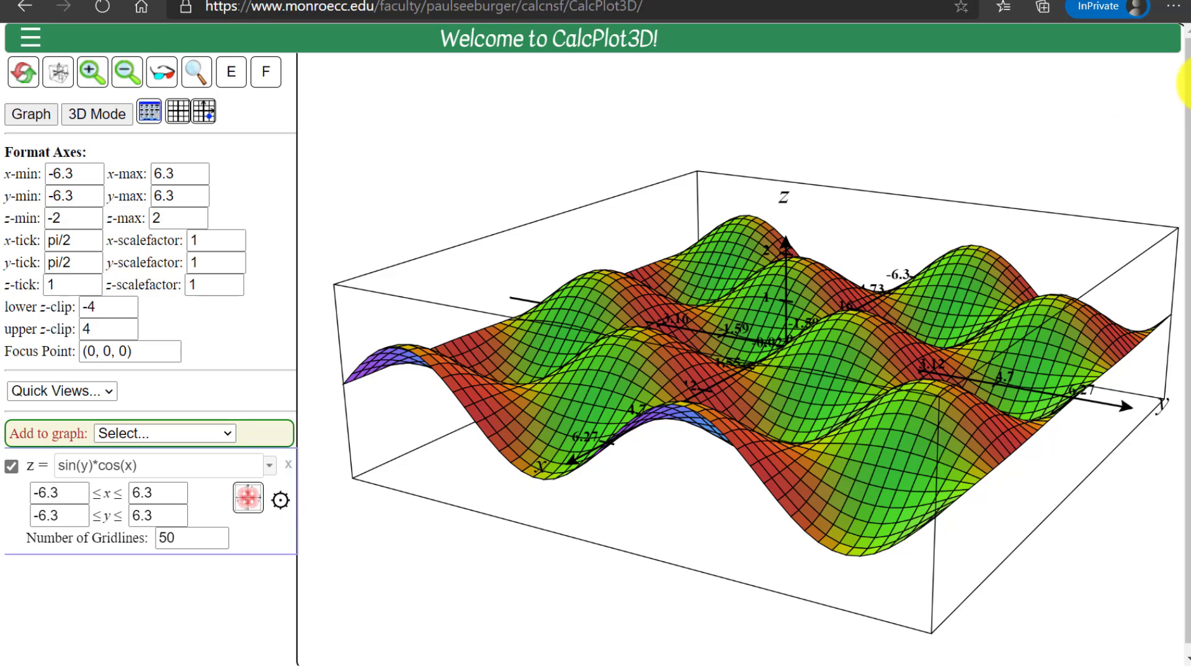
pyautogui.moveTo(1190, 55)
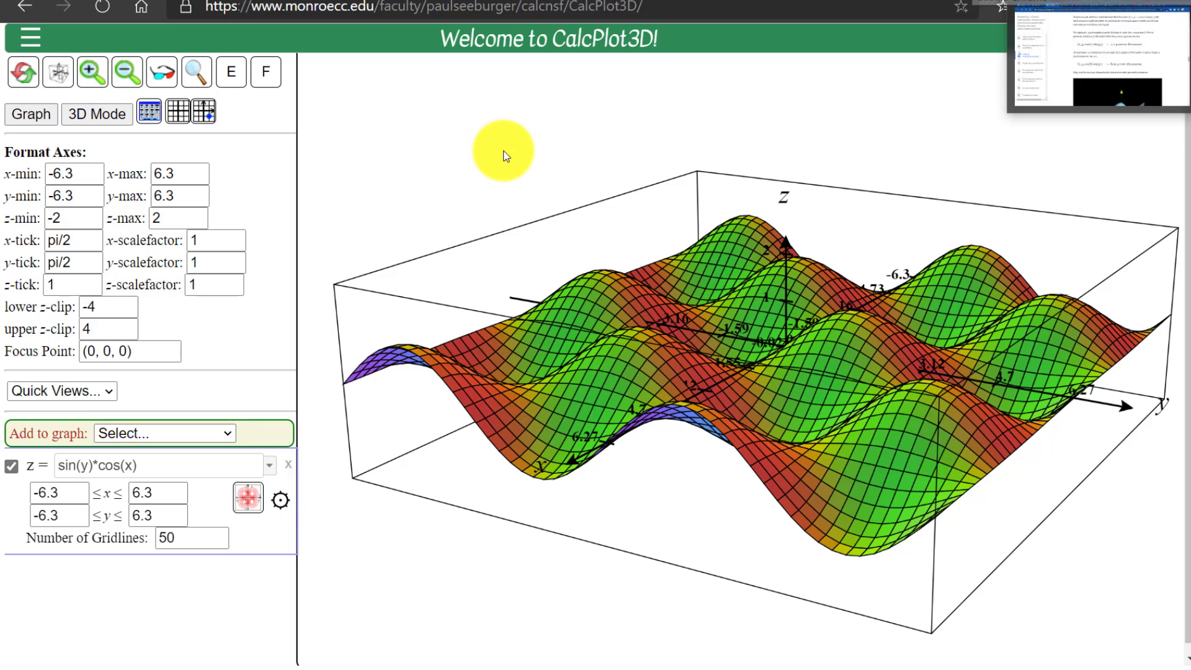
# Display the 2D trace plane and move the trace point to about x = 3.479, y = 0.872
pyautogui.click(204, 113)
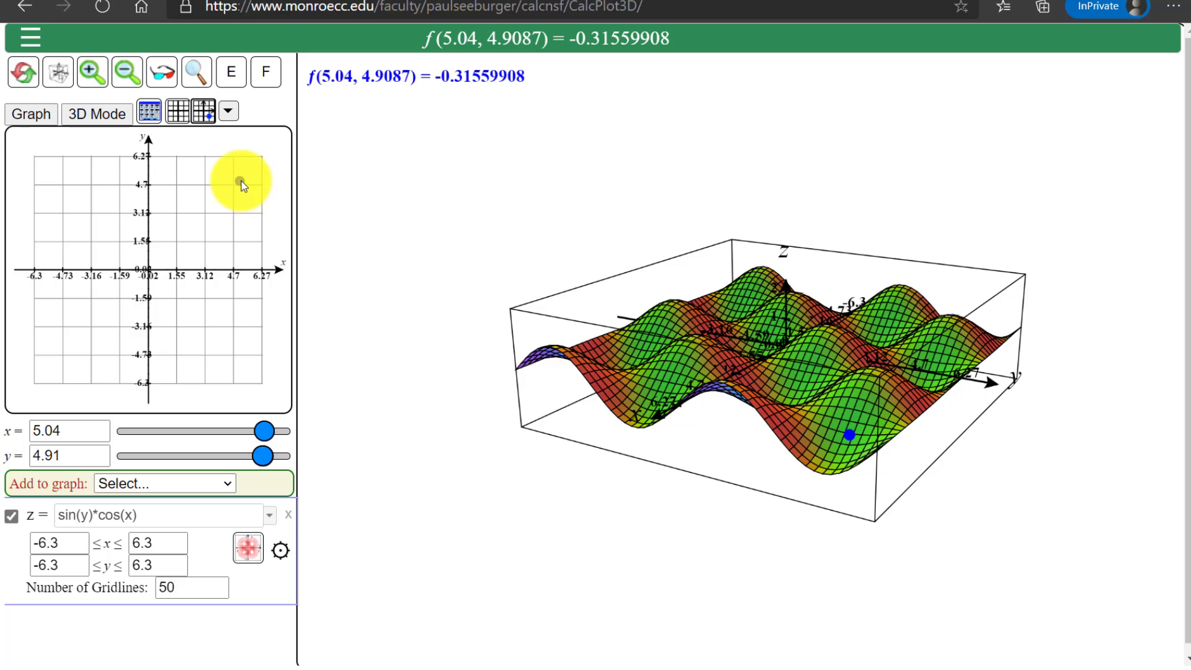
pyautogui.moveTo(241, 184)
pyautogui.mouseDown()
pyautogui.moveTo(220, 232)
pyautogui.moveTo(238, 271)
pyautogui.moveTo(189, 303)
pyautogui.moveTo(205, 312)
pyautogui.moveTo(220, 288)
pyautogui.moveTo(212, 254)
pyautogui.mouseUp()
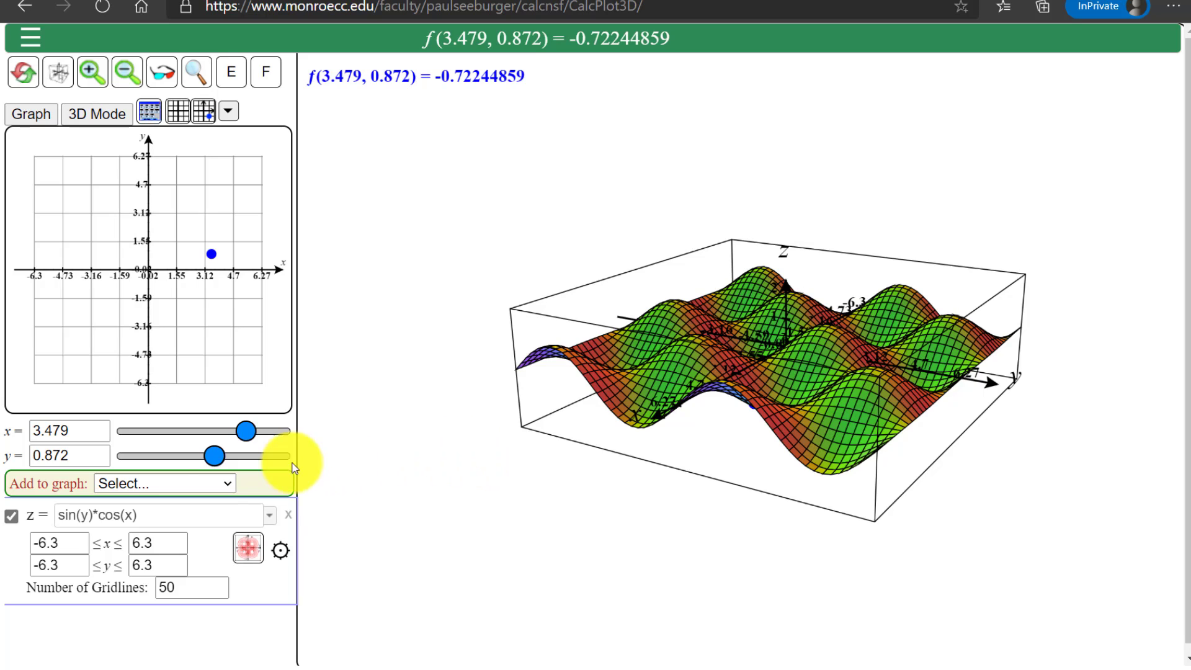
# Place the trace point at the origin by setting both its y and x coordinates to 0
pyautogui.click(92, 457)
pyautogui.doubleClick(92, 456)
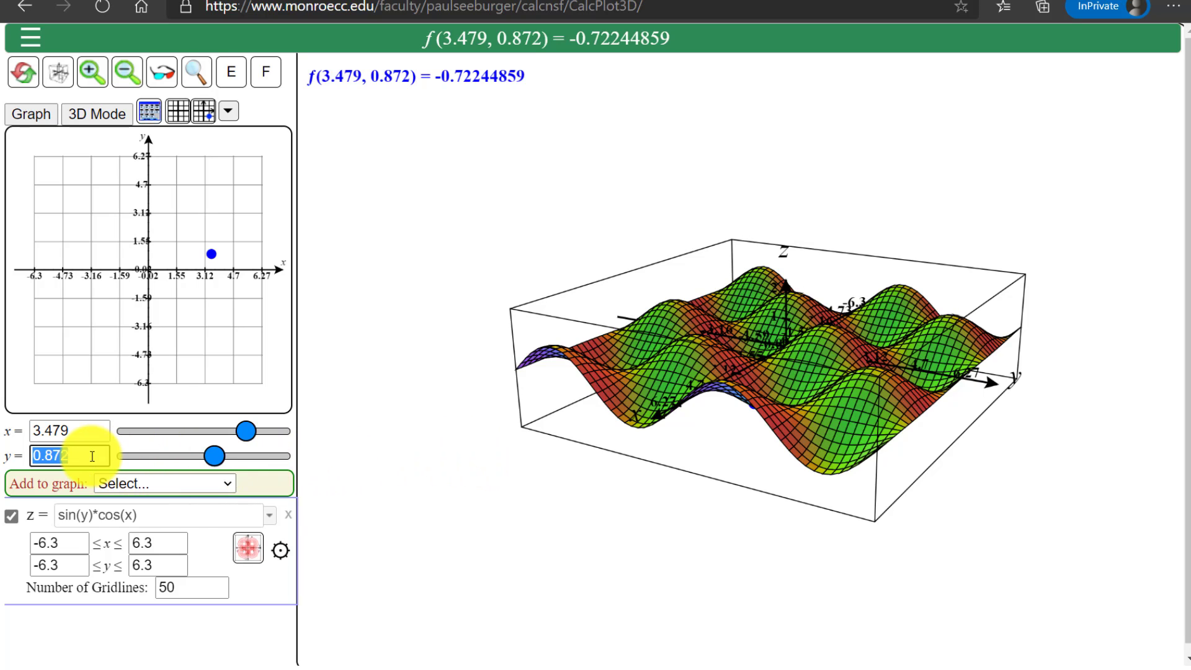
pyautogui.write('0')
pyautogui.press('Return')
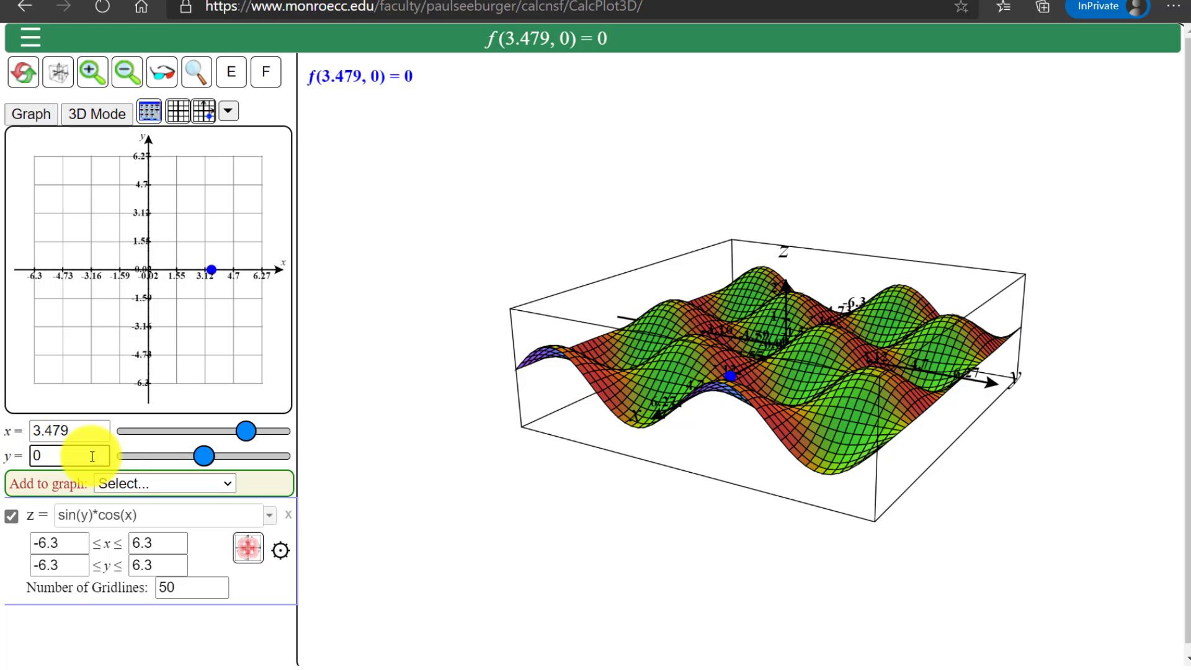
pyautogui.doubleClick(59, 429)
pyautogui.write('0')
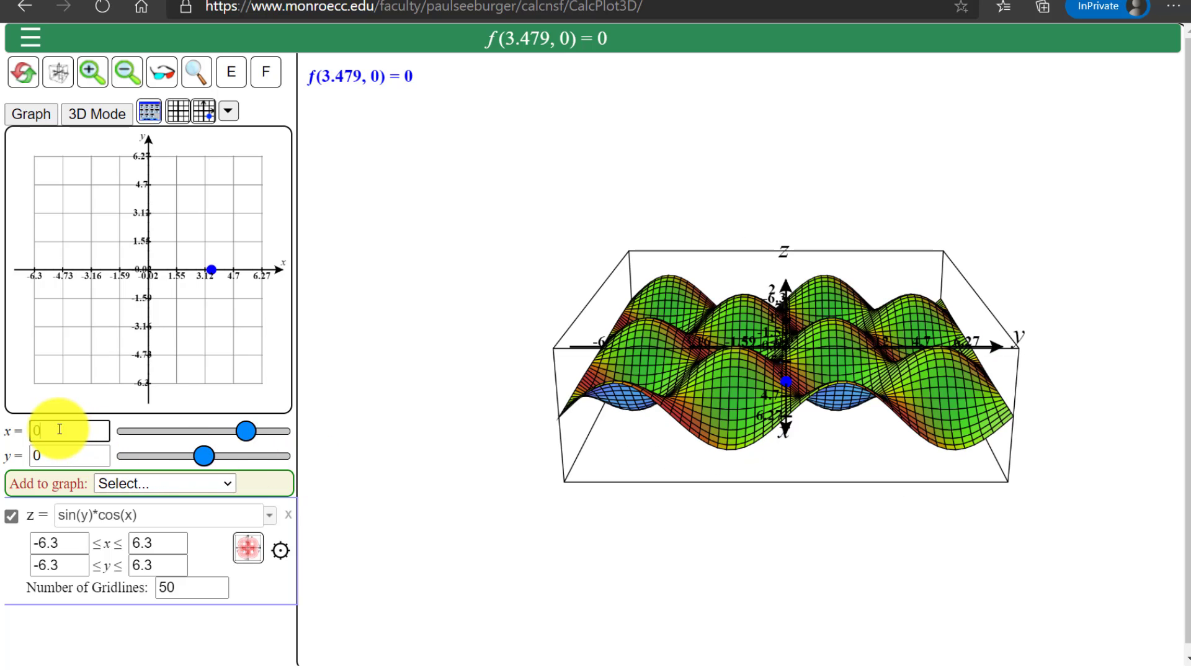
pyautogui.press('Return')
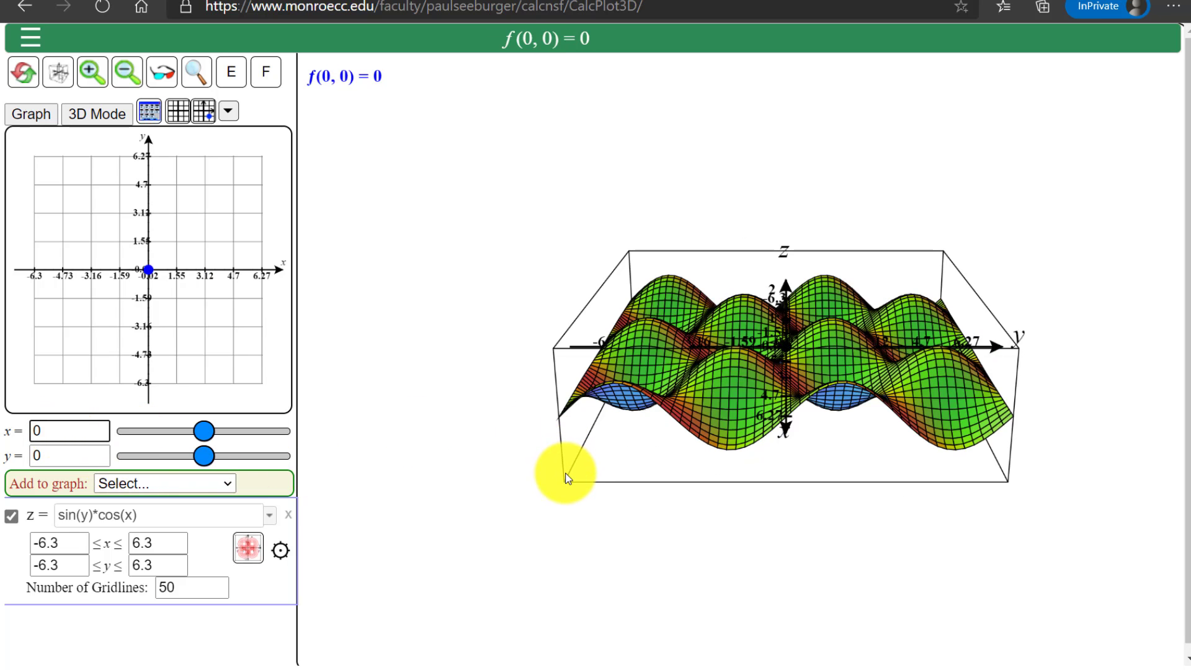
# Set the minimum of the y-axis to 0 in the axis format settings
pyautogui.click(149, 111)
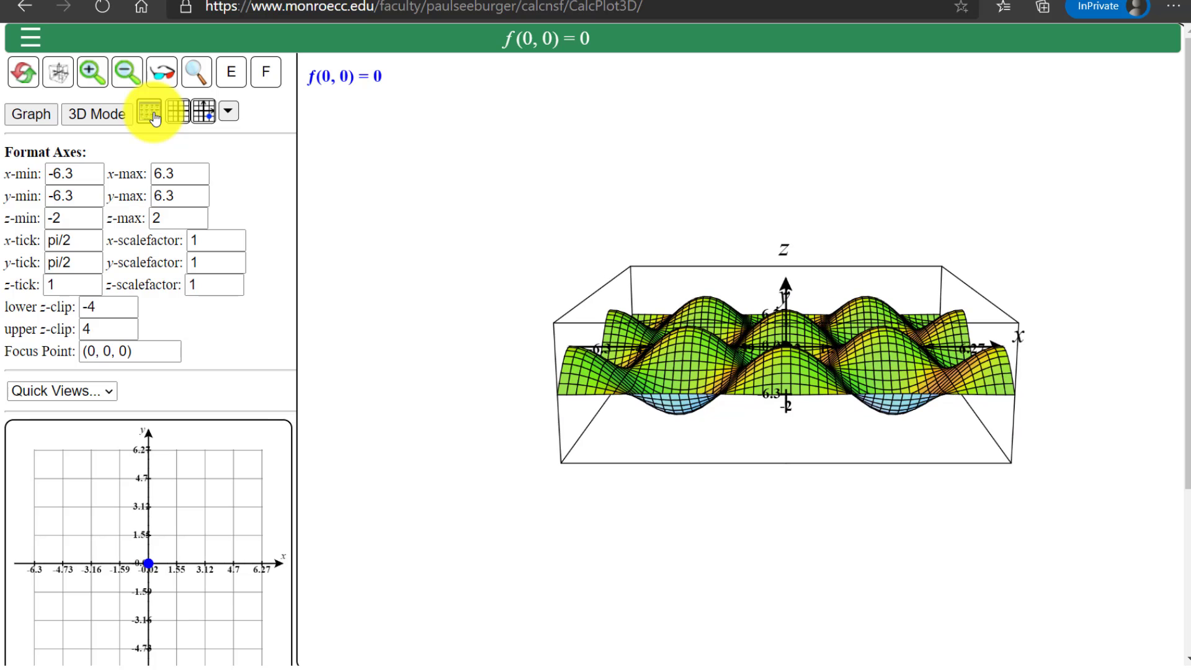
pyautogui.click(152, 115)
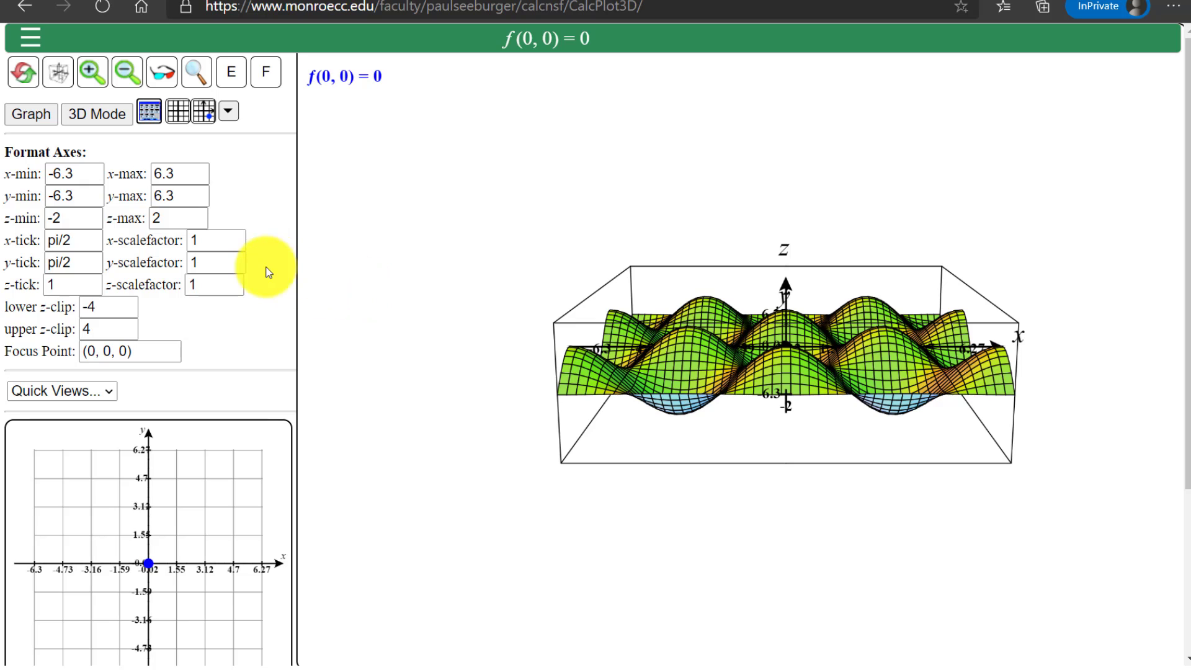
pyautogui.click(69, 195)
pyautogui.press('BackSpace')
pyautogui.press('BackSpace')
pyautogui.press('BackSpace')
pyautogui.press('BackSpace')
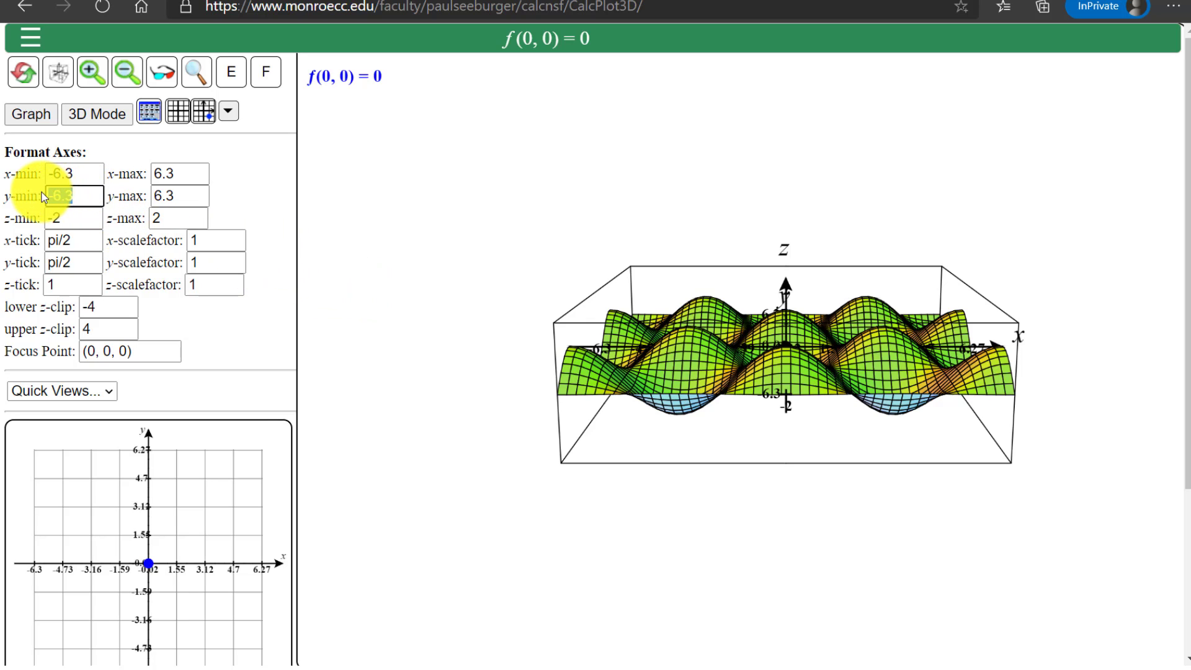
pyautogui.write('0')
pyautogui.press('Return')
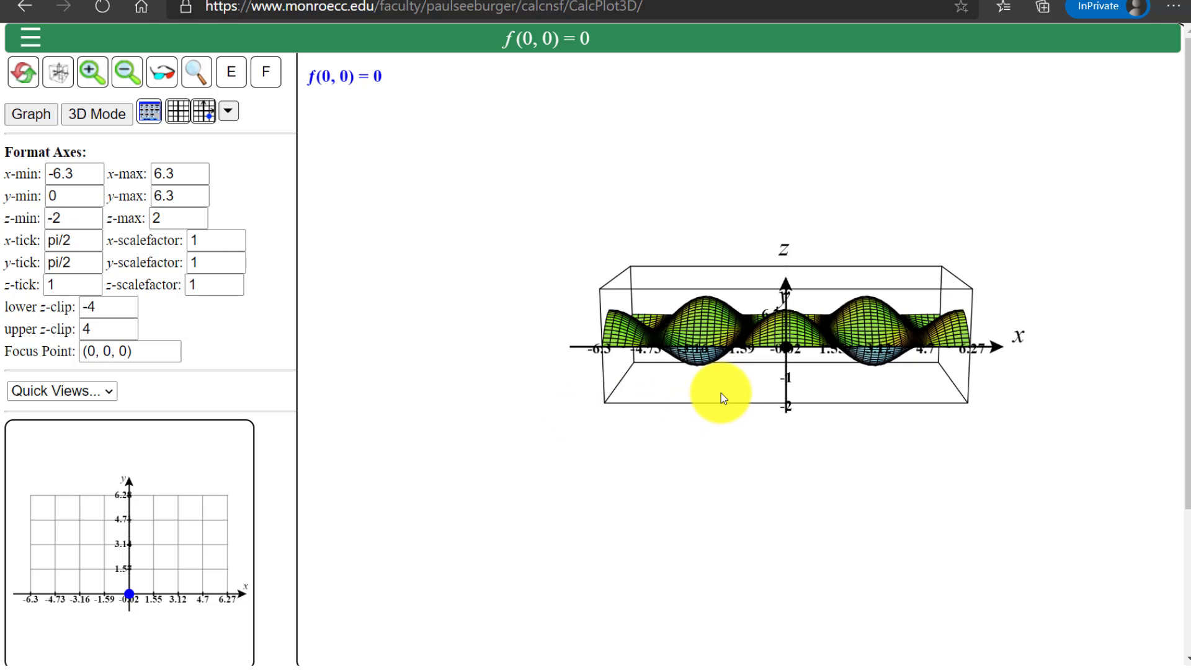
# Examine up close how the sin(y)*cos(x) surface meets the y = 0 boundary along the x-axis
pyautogui.scroll(2, 721, 392)
pyautogui.scroll(5, 721, 393)
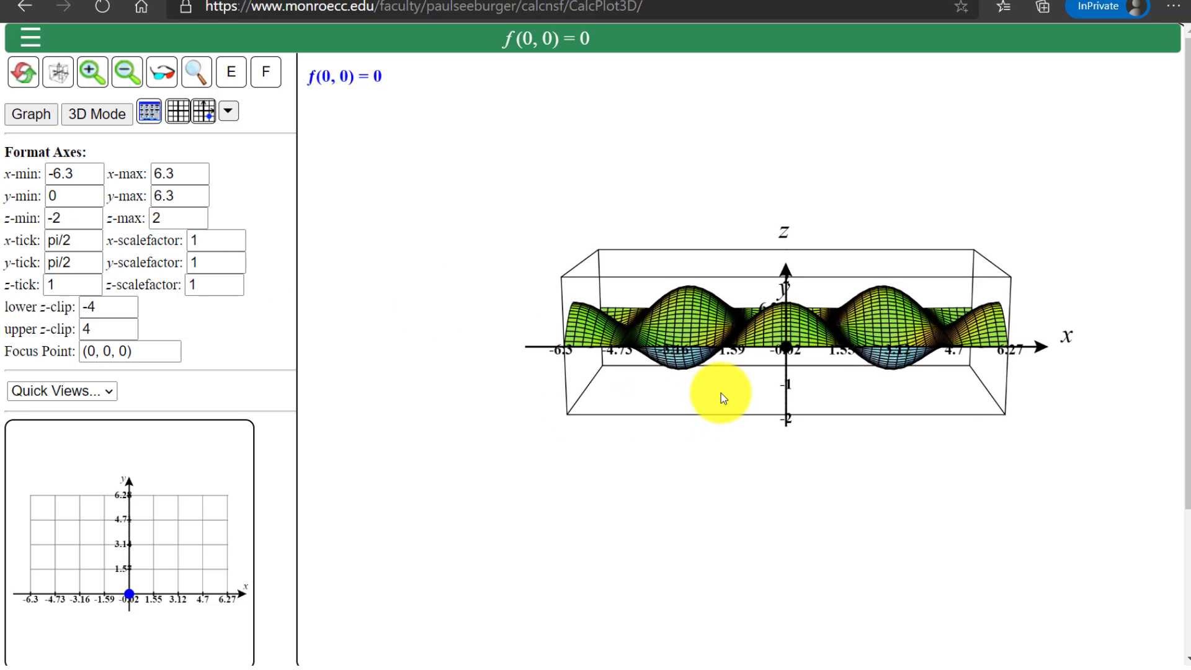
pyautogui.scroll(4, 720, 392)
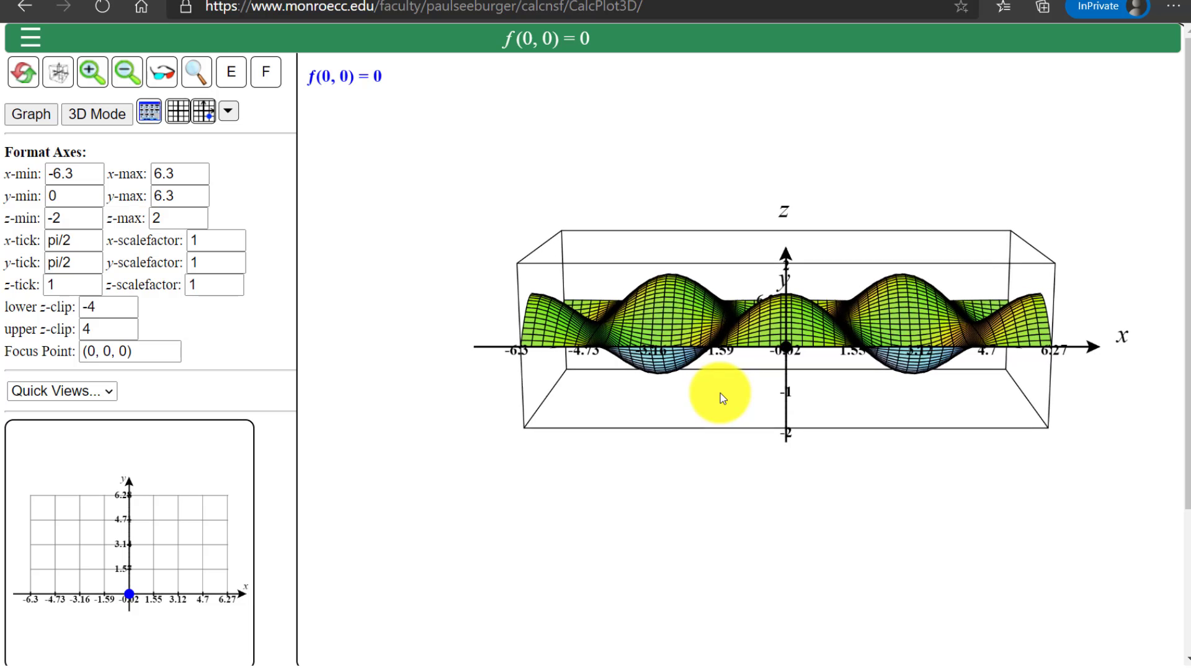
pyautogui.scroll(4, 720, 393)
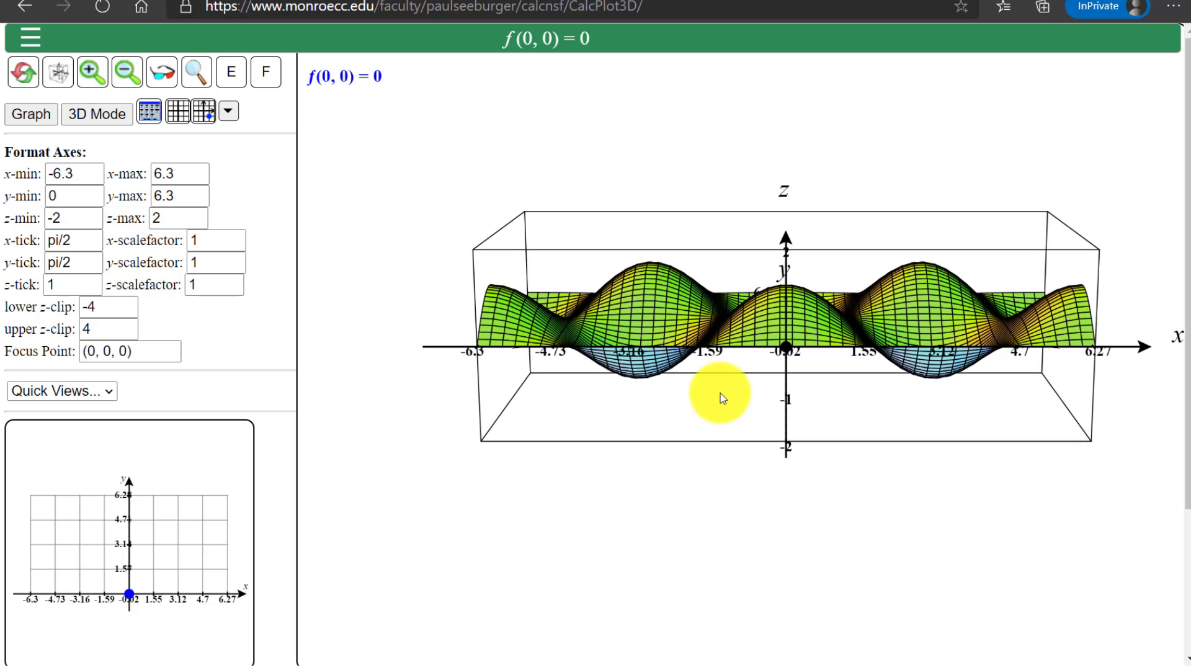
pyautogui.scroll(4, 720, 393)
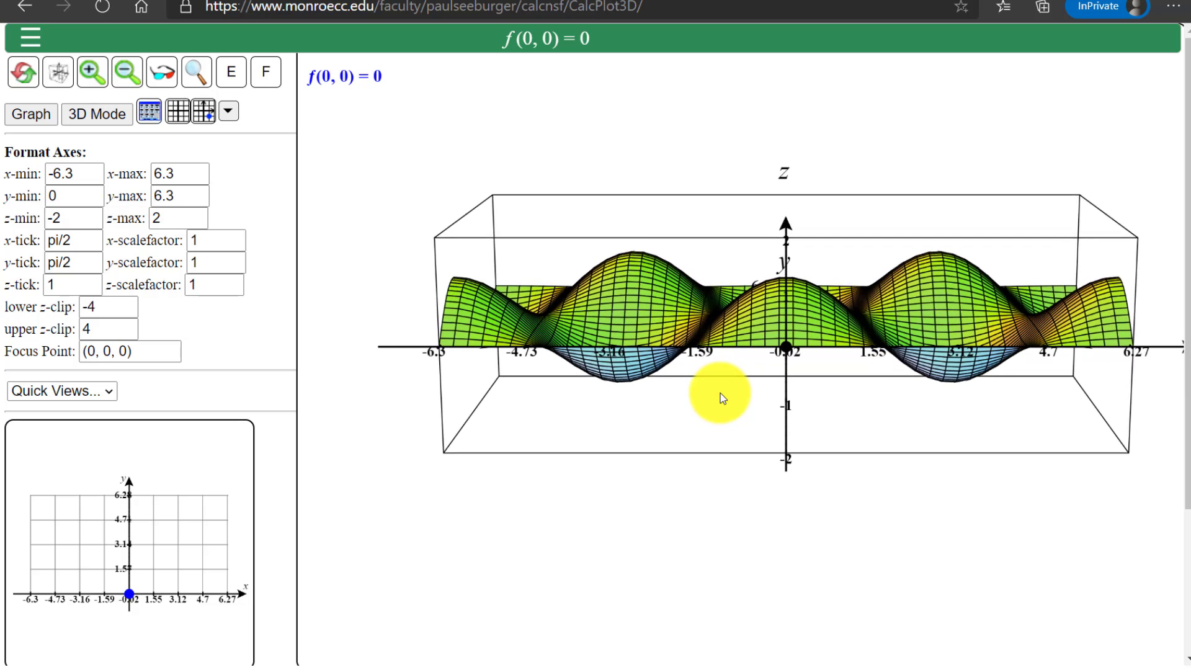
pyautogui.scroll(4, 720, 393)
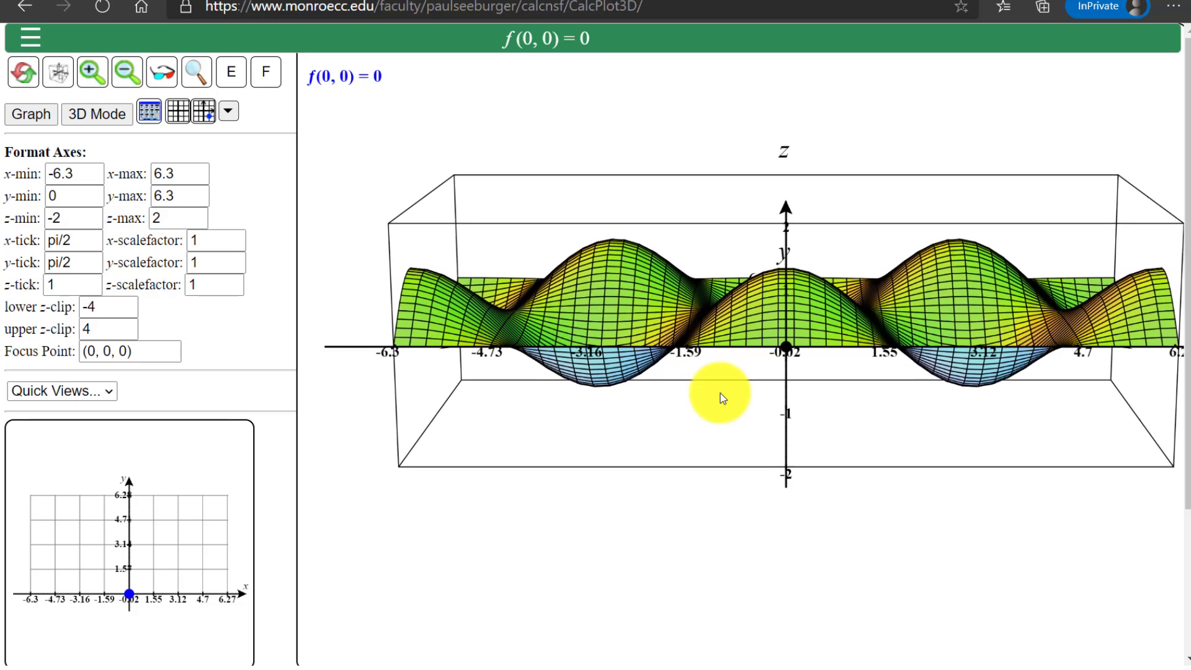
pyautogui.scroll(4, 720, 393)
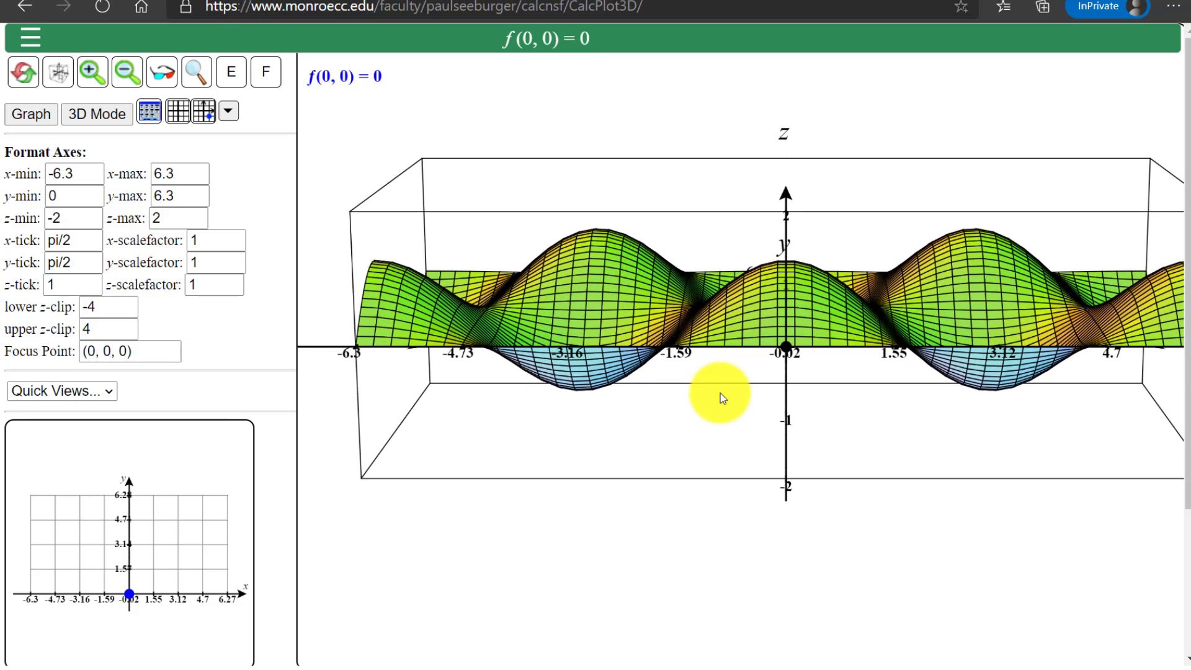
pyautogui.scroll(-1, 715, 404)
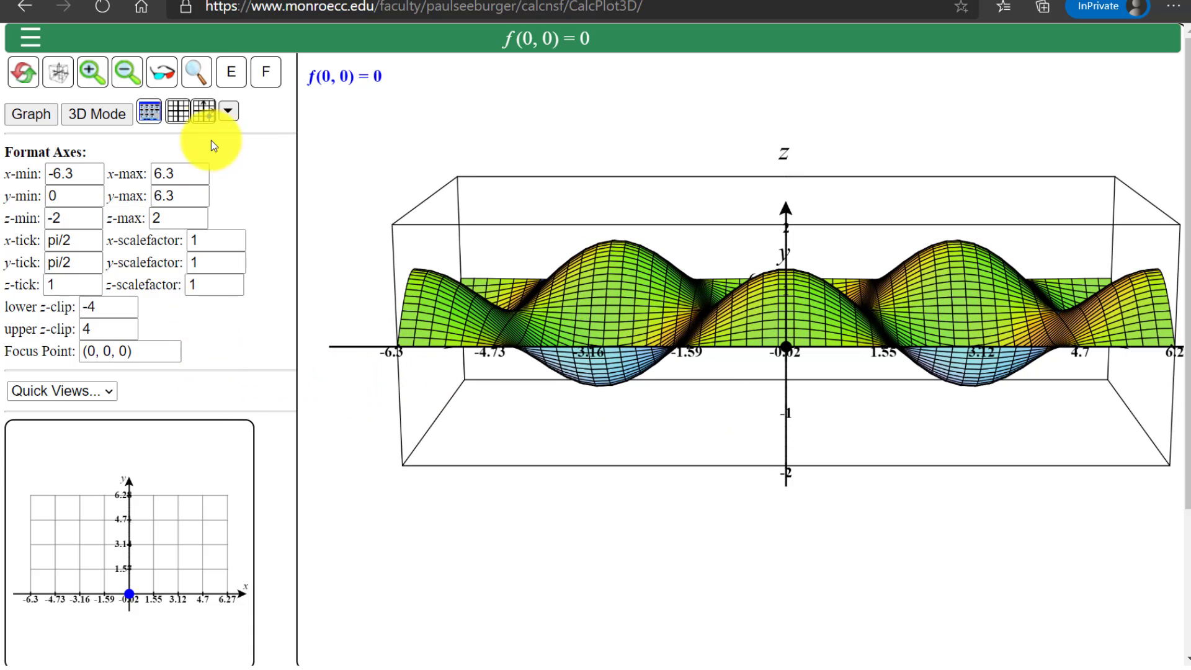
# Hide the axis format settings and move the trace point to about x = -0.13, y = 0.5
pyautogui.click(149, 112)
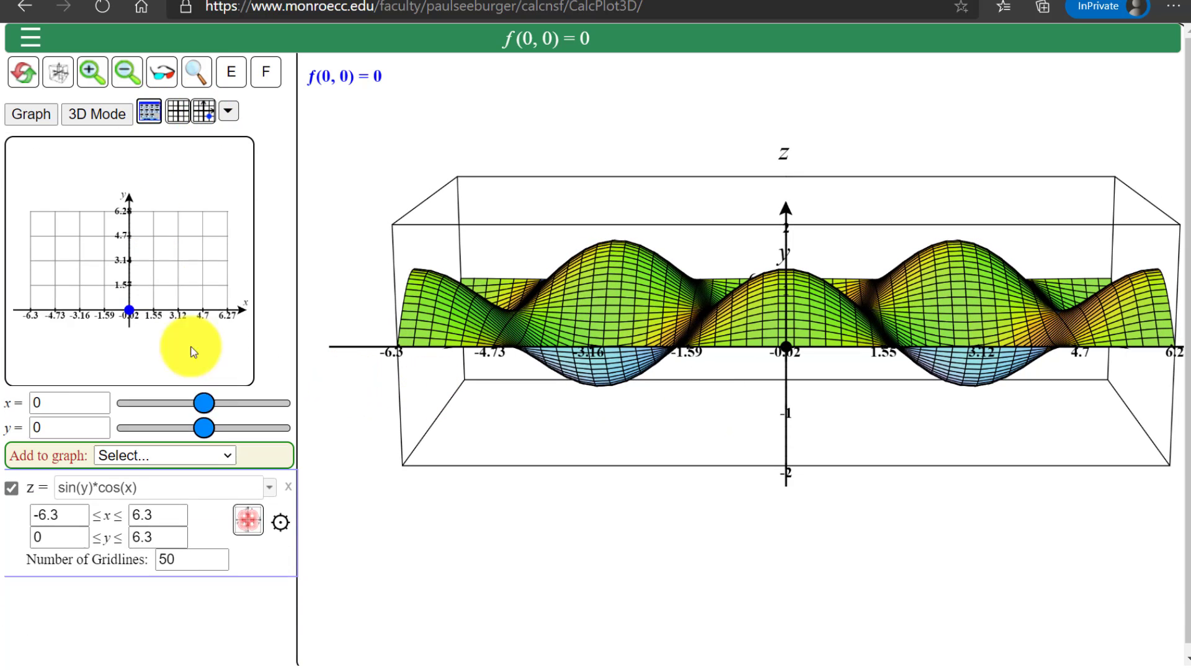
pyautogui.click(95, 422)
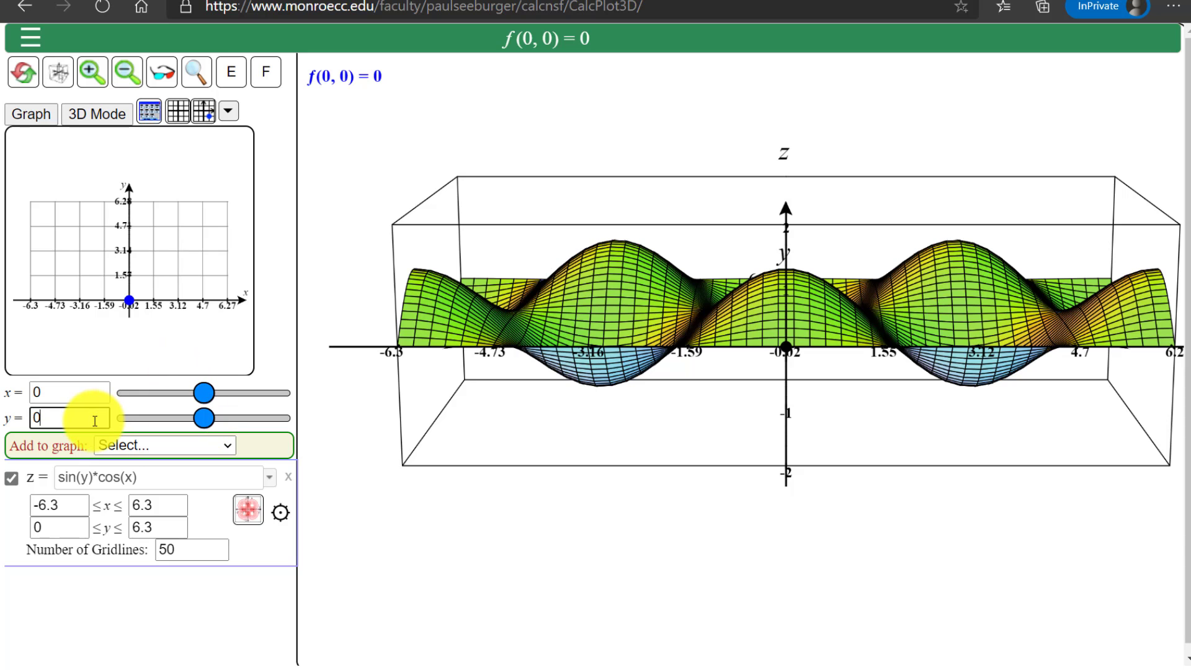
pyautogui.press('Down')
pyautogui.press('Down')
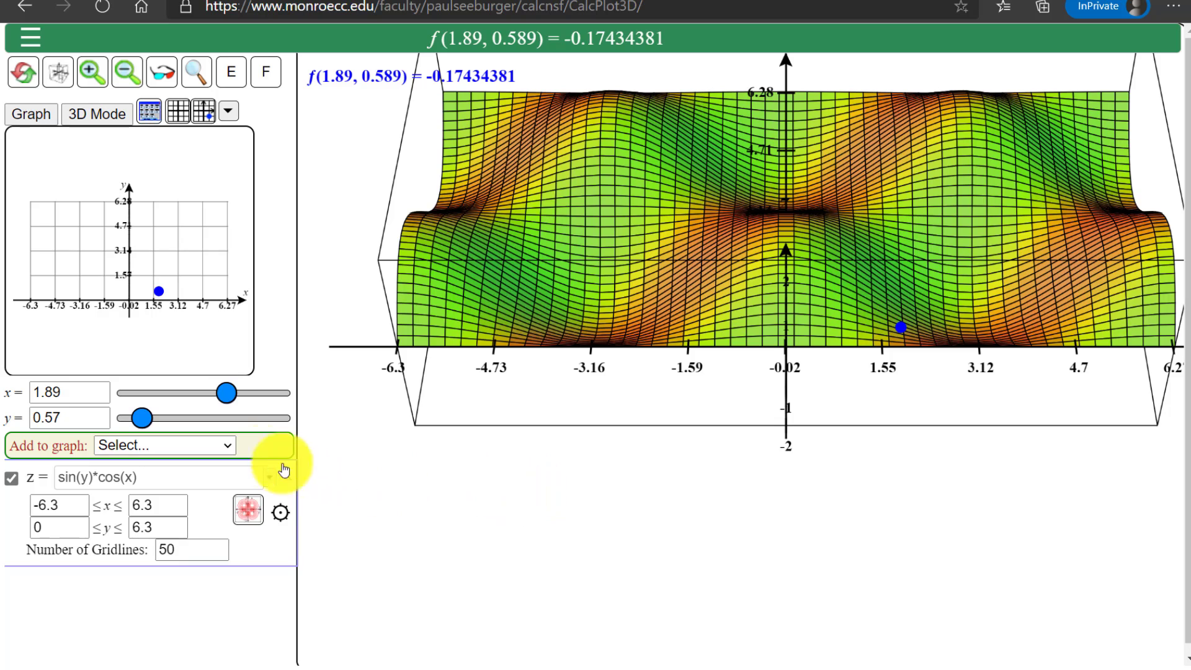
pyautogui.moveTo(145, 421); pyautogui.dragTo(138, 419)
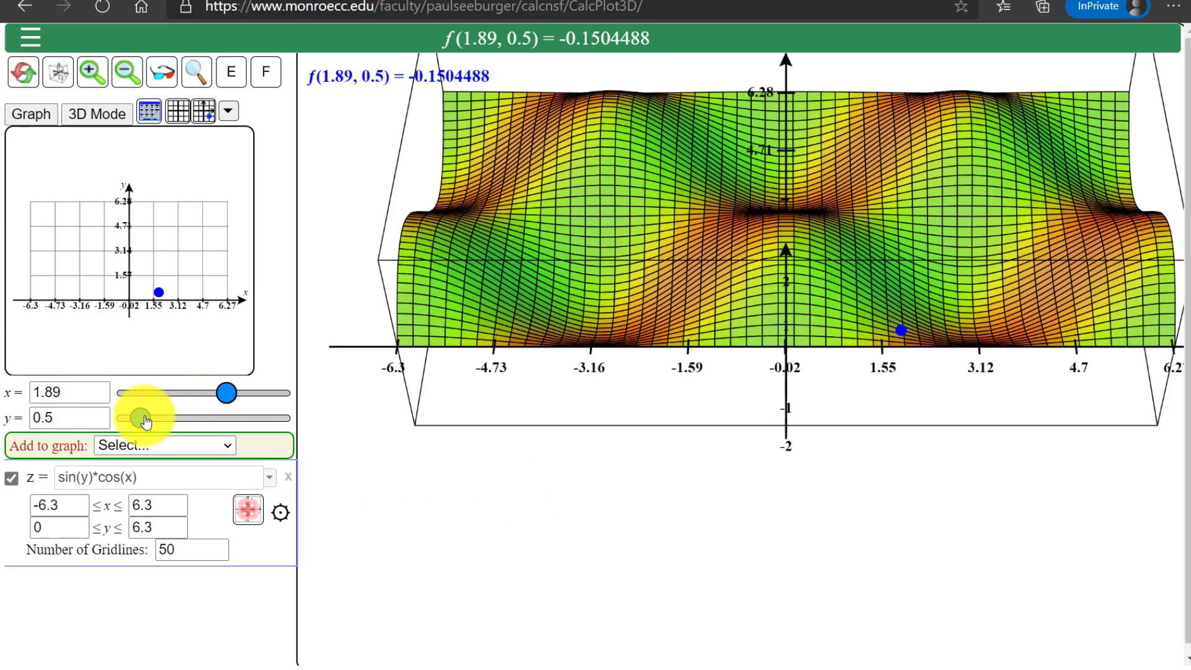
pyautogui.moveTo(229, 394); pyautogui.dragTo(204, 400)
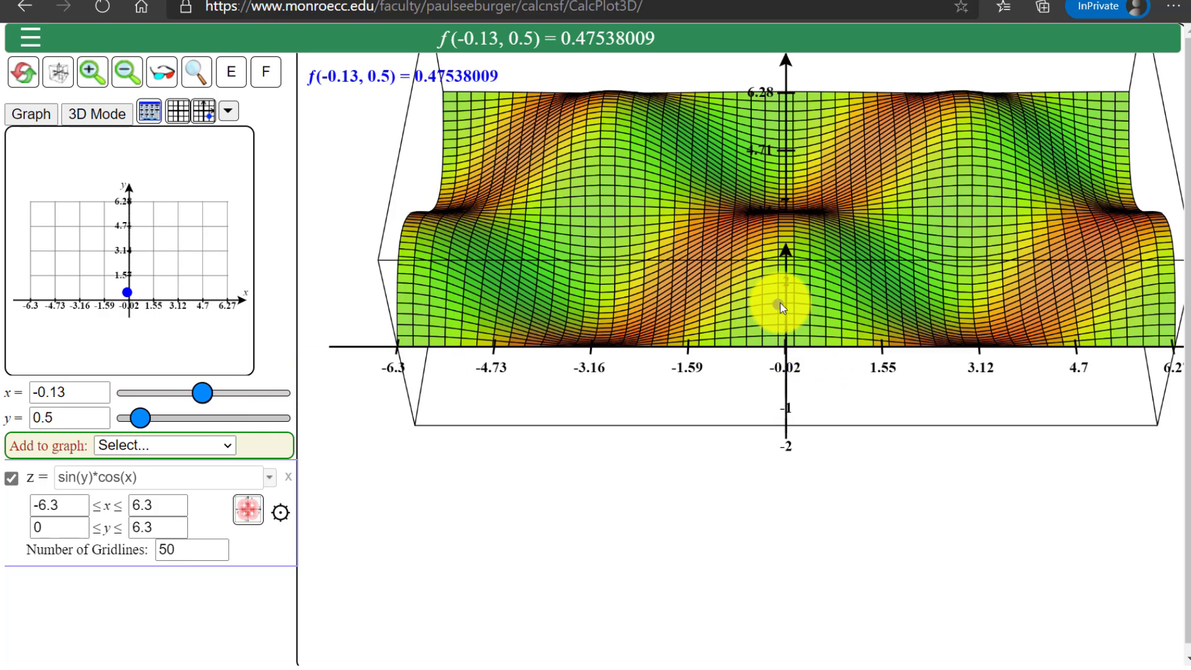
# Keep y at 0.5 and sweep the trace point along x through about 0.13, -3.78 and 6.17 to -6.3
pyautogui.moveTo(780, 304); pyautogui.dragTo(782, 304)
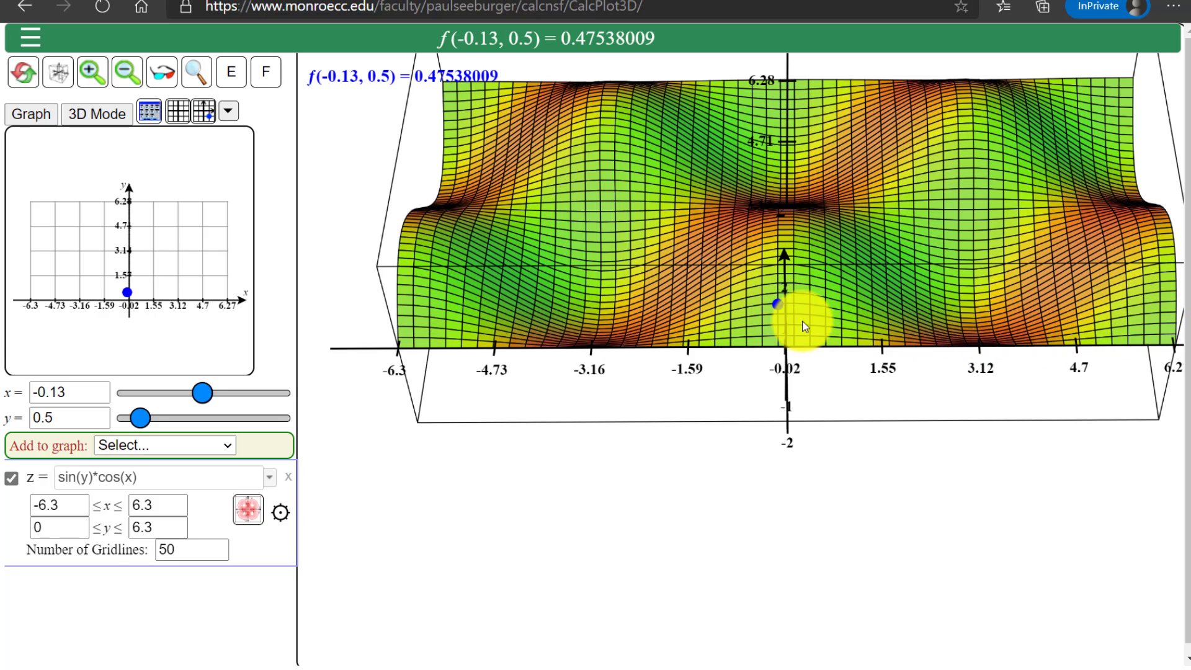
pyautogui.press('ctrl')
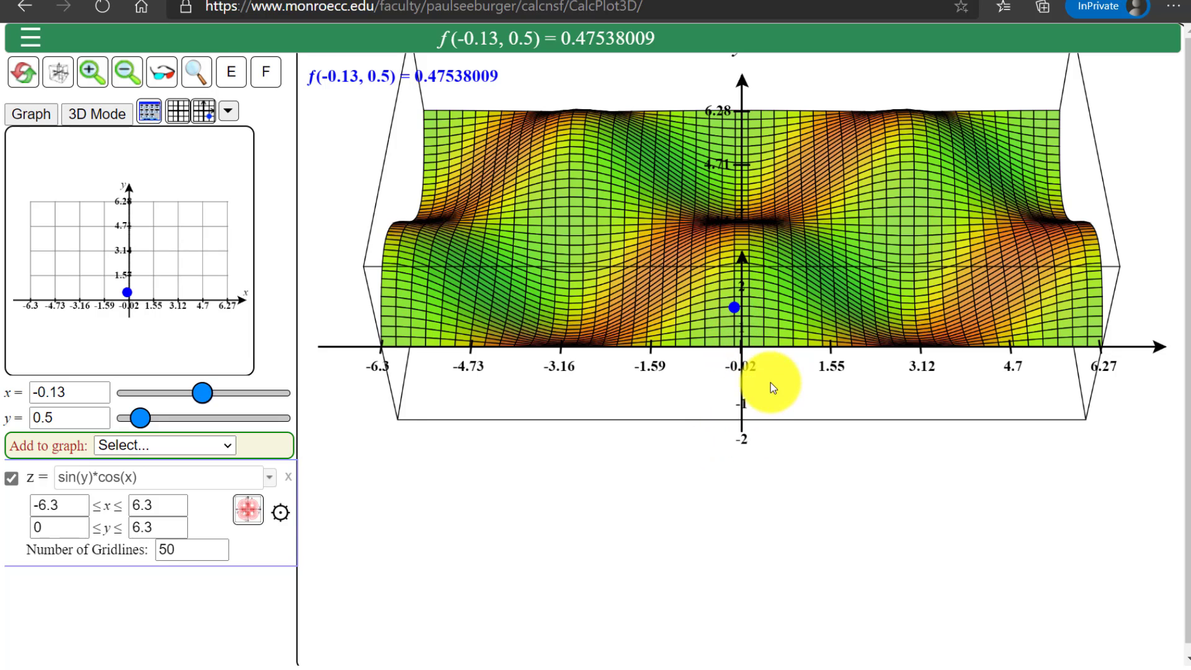
pyautogui.click(205, 397)
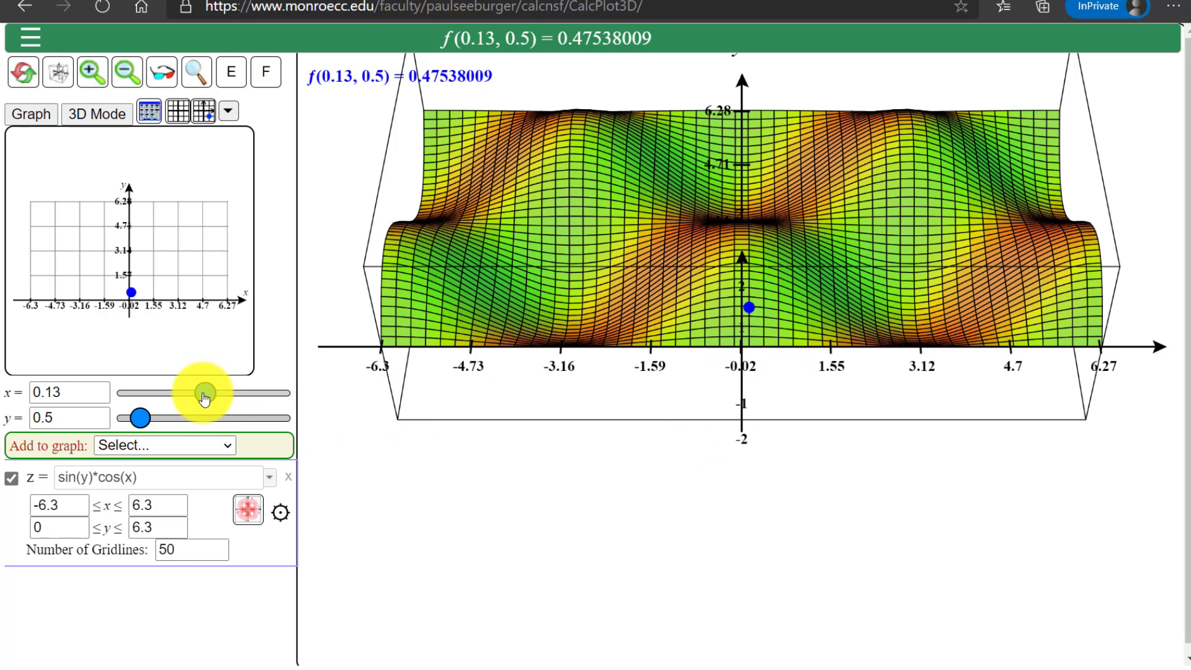
pyautogui.moveTo(204, 396); pyautogui.dragTo(158, 403)
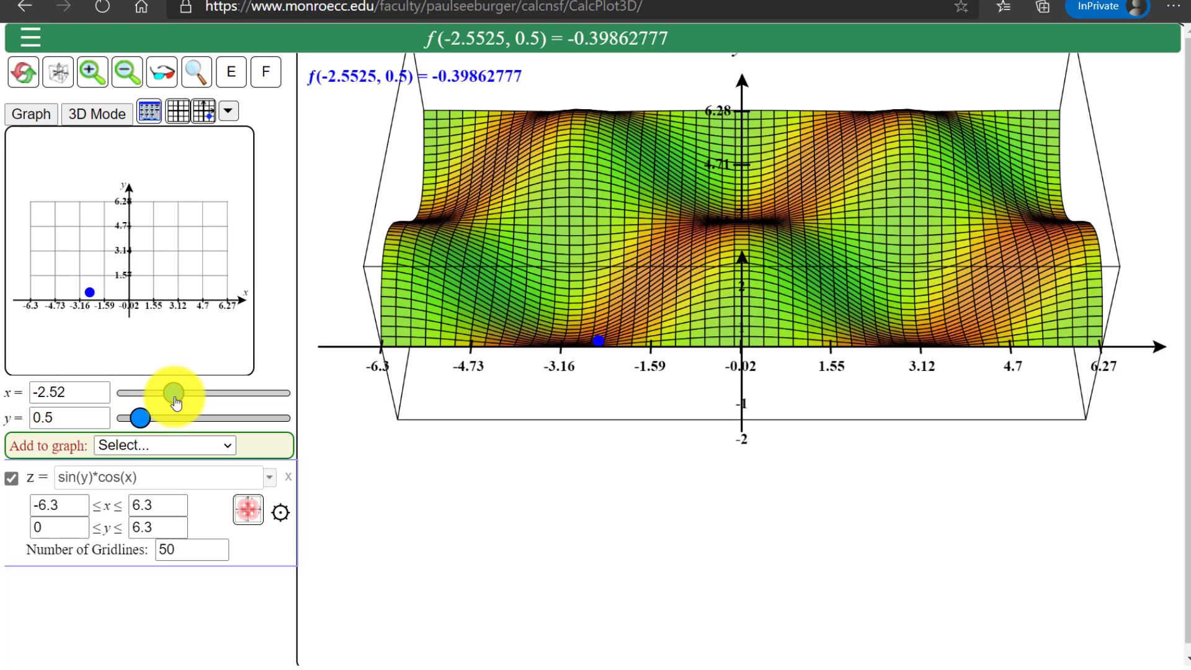
pyautogui.moveTo(203, 403)
pyautogui.mouseDown()
pyautogui.moveTo(274, 400)
pyautogui.moveTo(197, 411)
pyautogui.mouseUp()
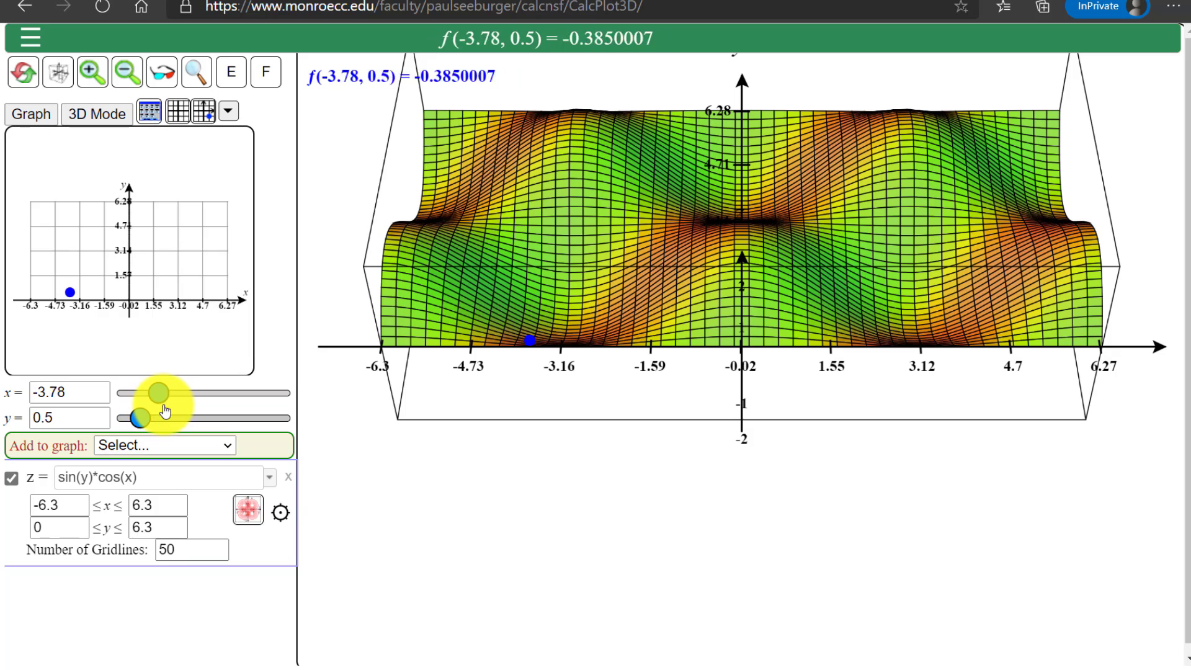
pyautogui.moveTo(179, 410); pyautogui.dragTo(279, 392)
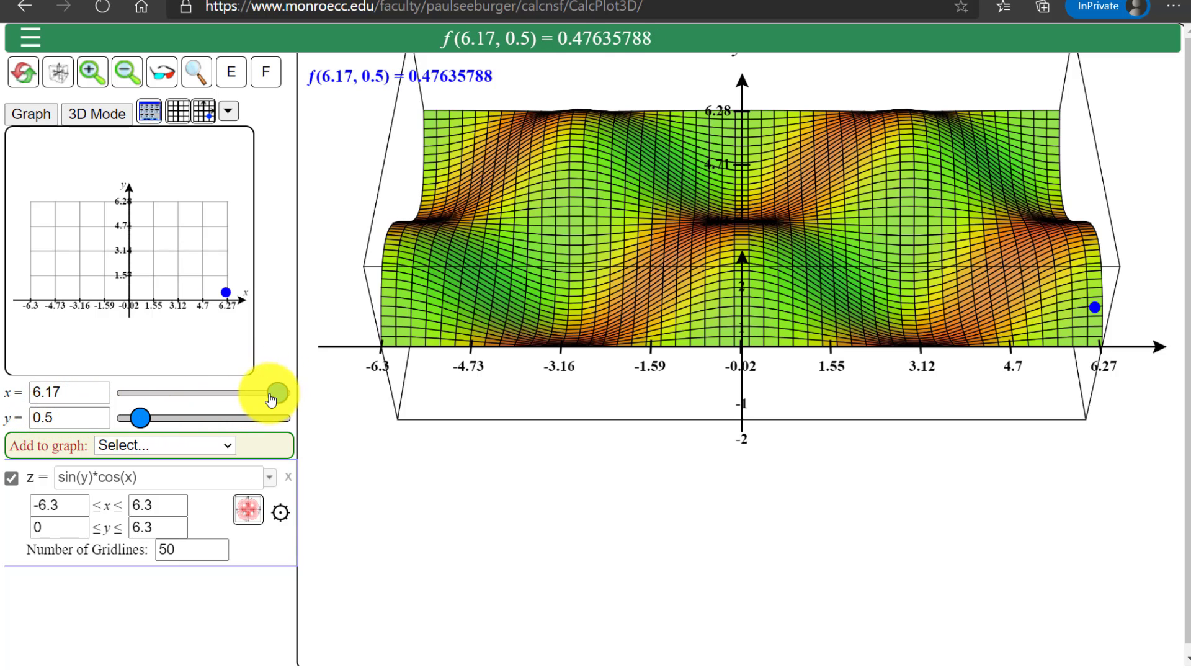
pyautogui.moveTo(271, 397); pyautogui.dragTo(126, 412)
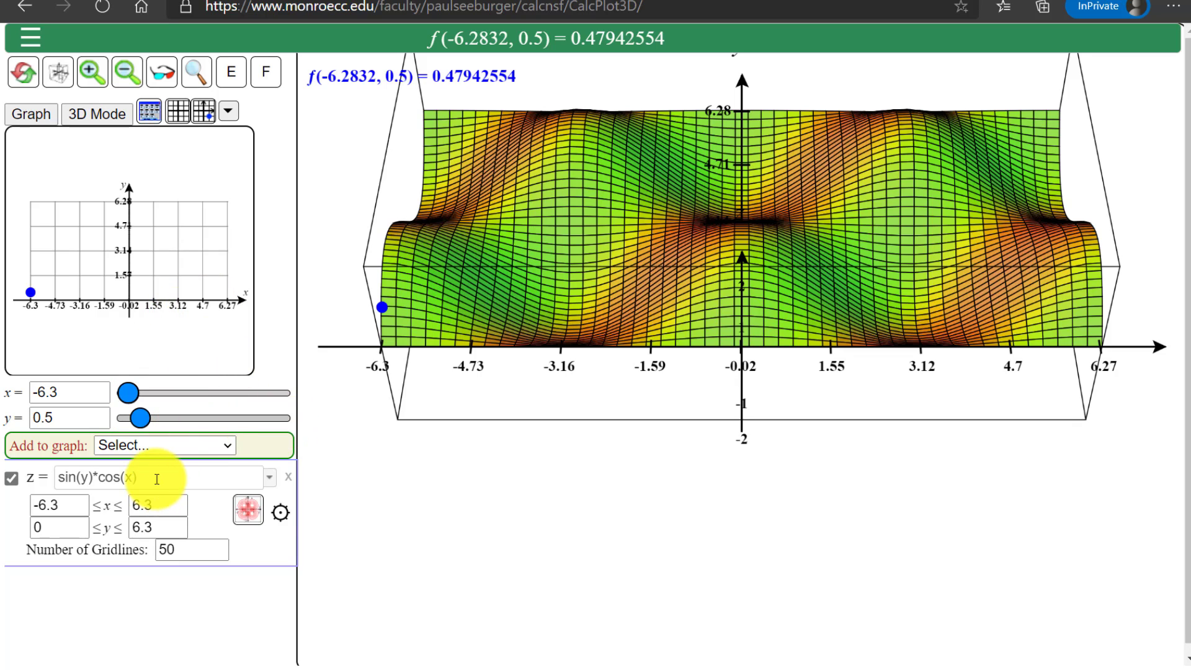
# Copy the surface formula, reset the plotter to its defaults and graph z = sin(y)*cos(x) again
pyautogui.moveTo(152, 479); pyautogui.dragTo(32, 479)
pyautogui.hotkey('ctrl', 'c')
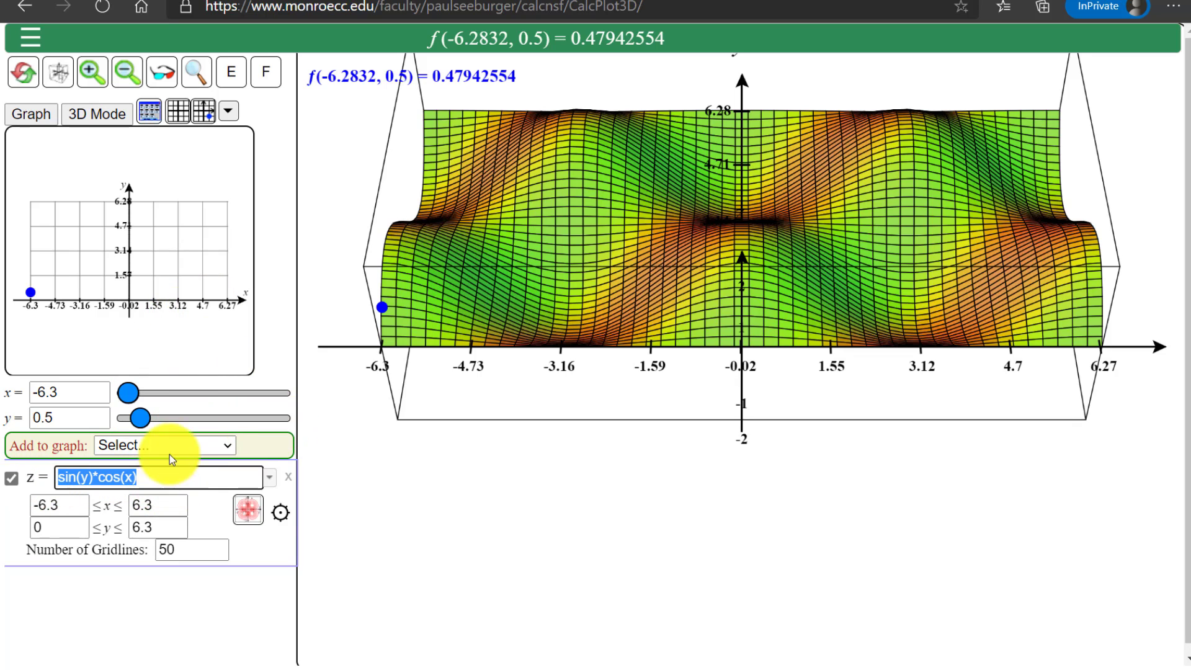
pyautogui.click(23, 71)
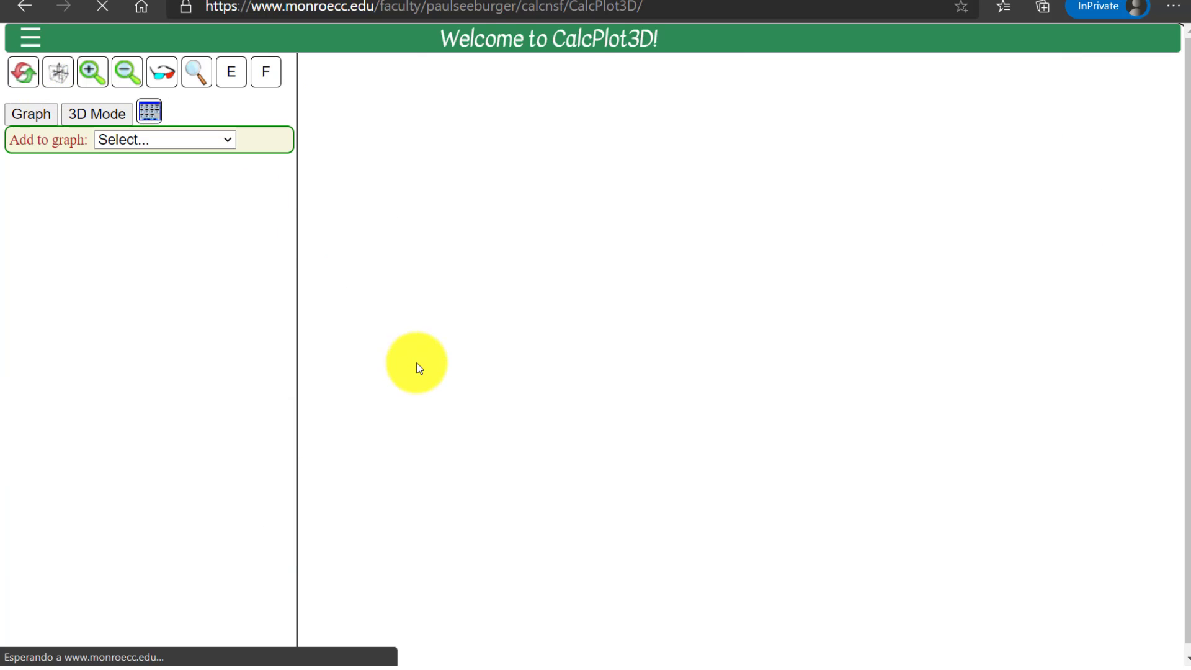
pyautogui.moveTo(199, 176); pyautogui.dragTo(28, 175)
pyautogui.hotkey('ctrl', 'v')
pyautogui.press('Return')
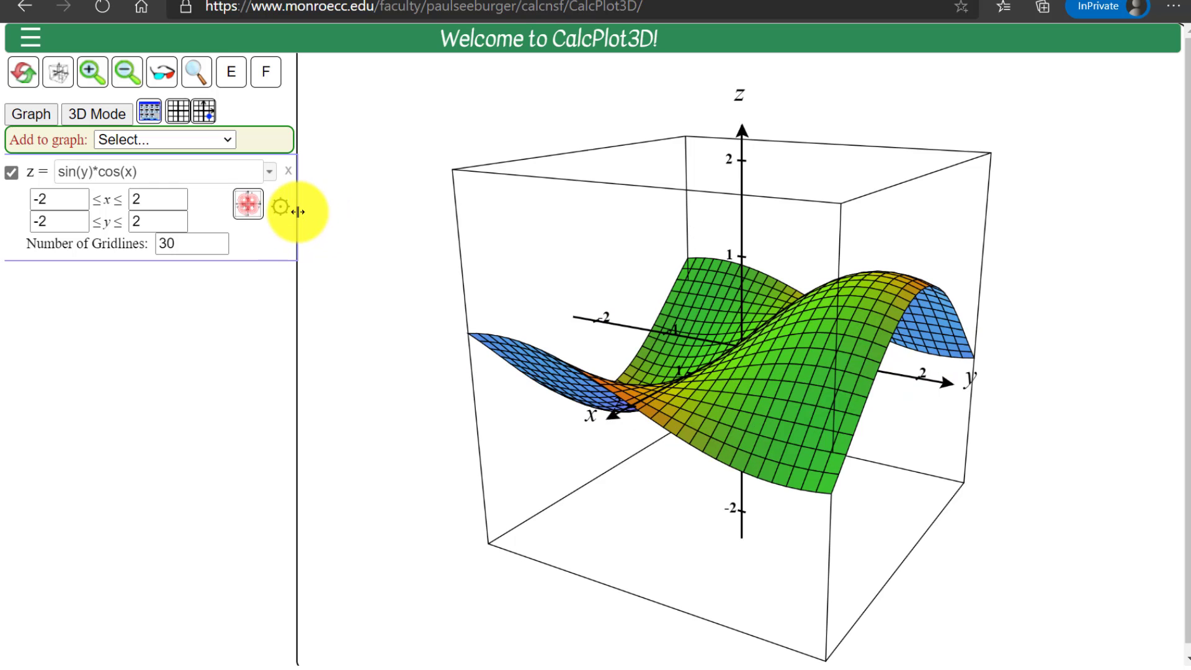
# Set both the x and y axis ranges to -7 to 7 and the surface's number of gridlines to 50
pyautogui.click(147, 115)
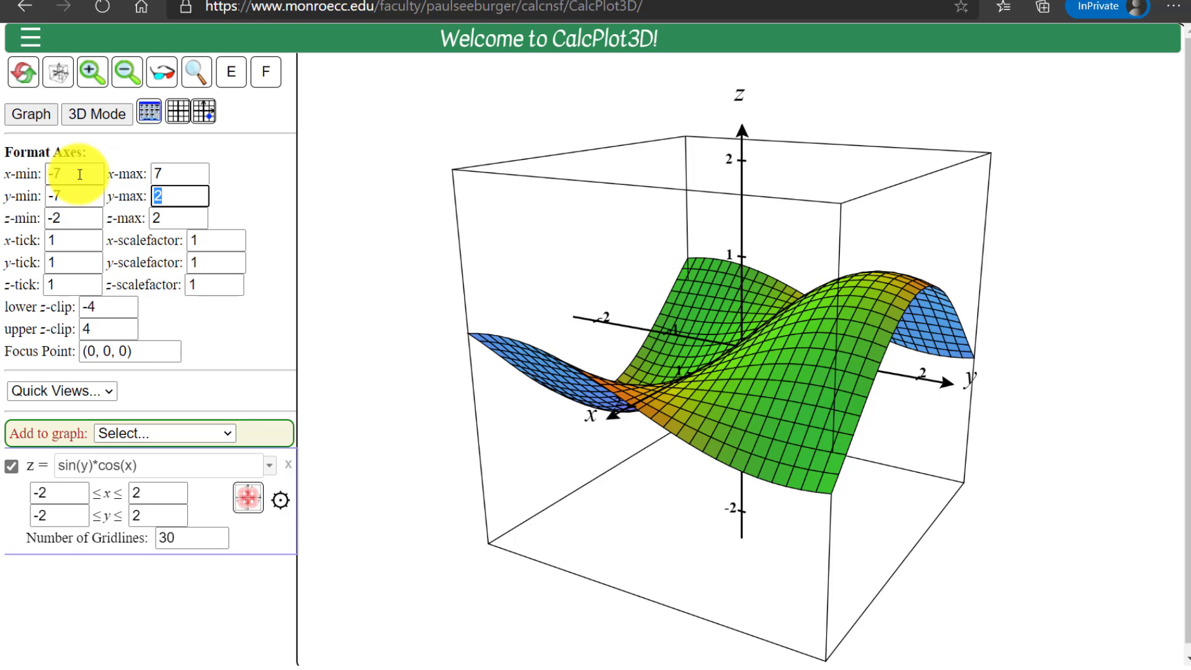
pyautogui.press('Return')
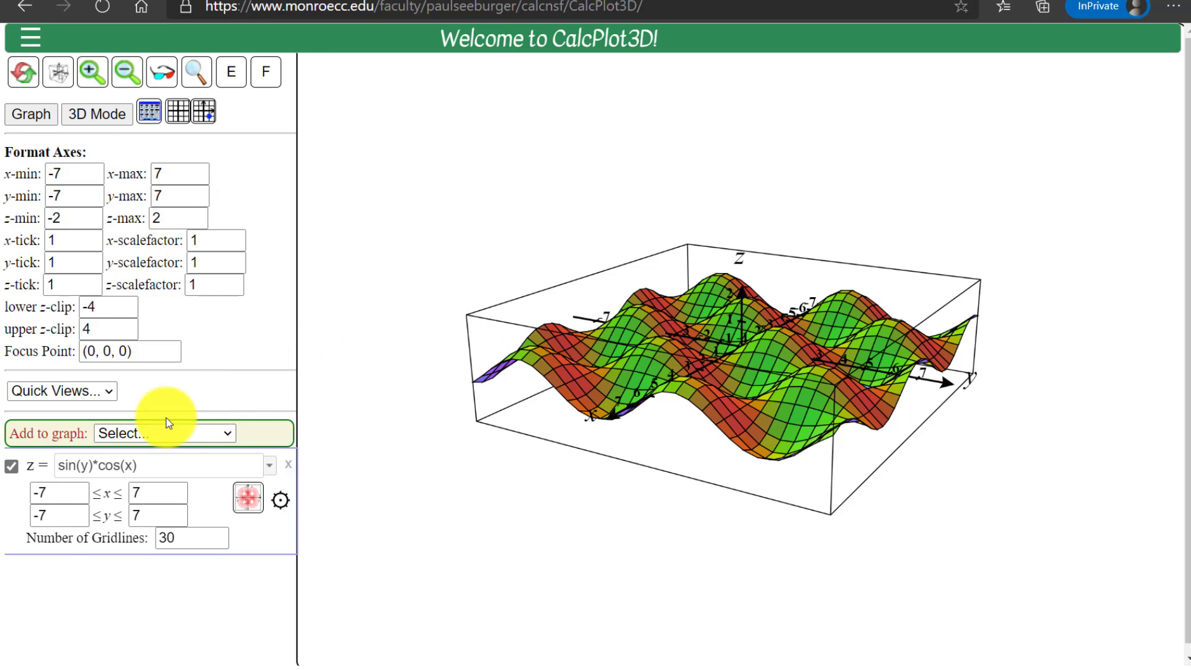
pyautogui.doubleClick(192, 534)
pyautogui.write('50')
pyautogui.press('Return')
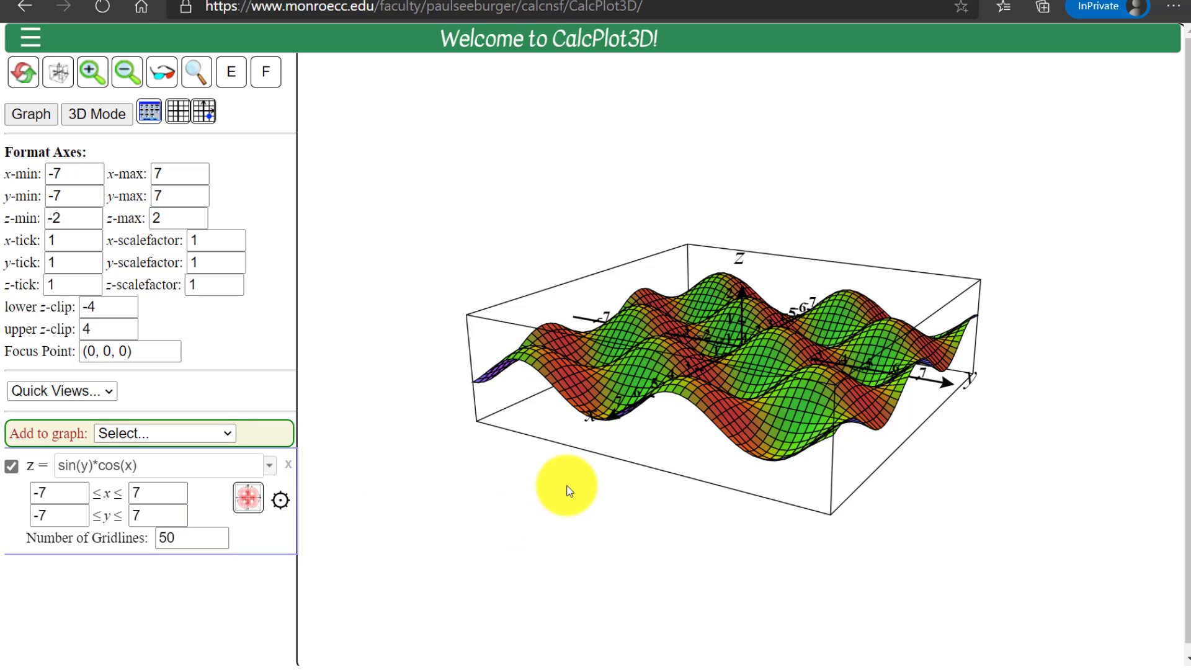
pyautogui.scroll(5, 569, 491)
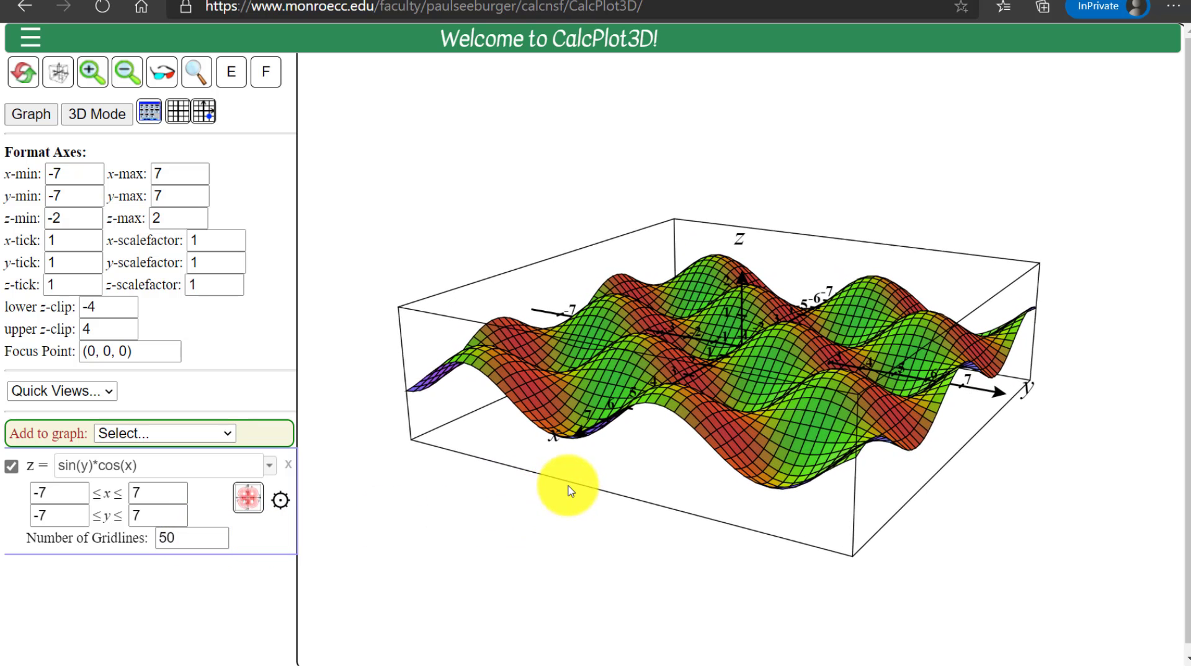
pyautogui.scroll(3, 569, 491)
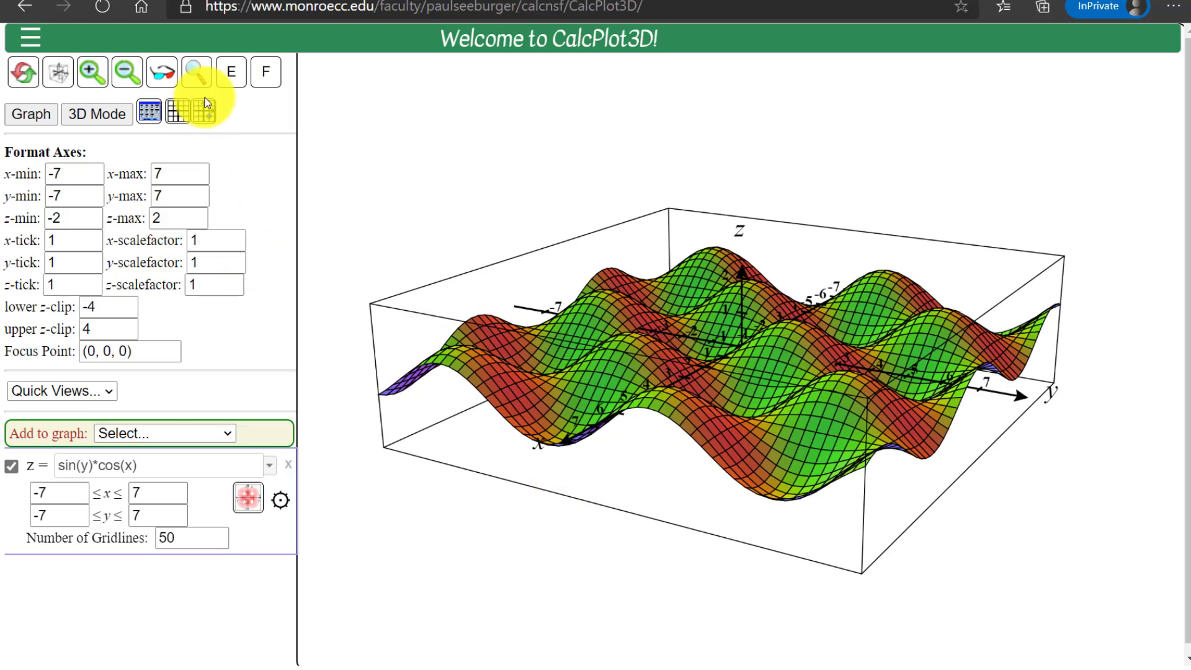
# Display the 2D trace plane, set the trace point's x coordinate to -1 and move its y coordinate to about -4.2
pyautogui.click(205, 106)
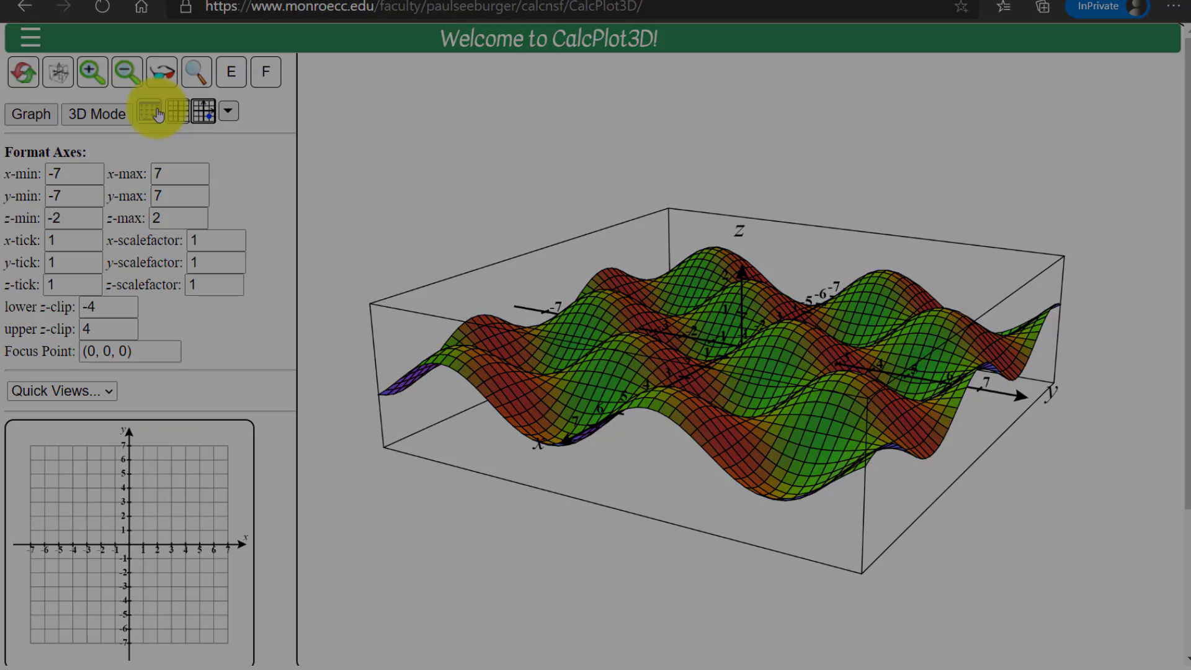
pyautogui.click(157, 112)
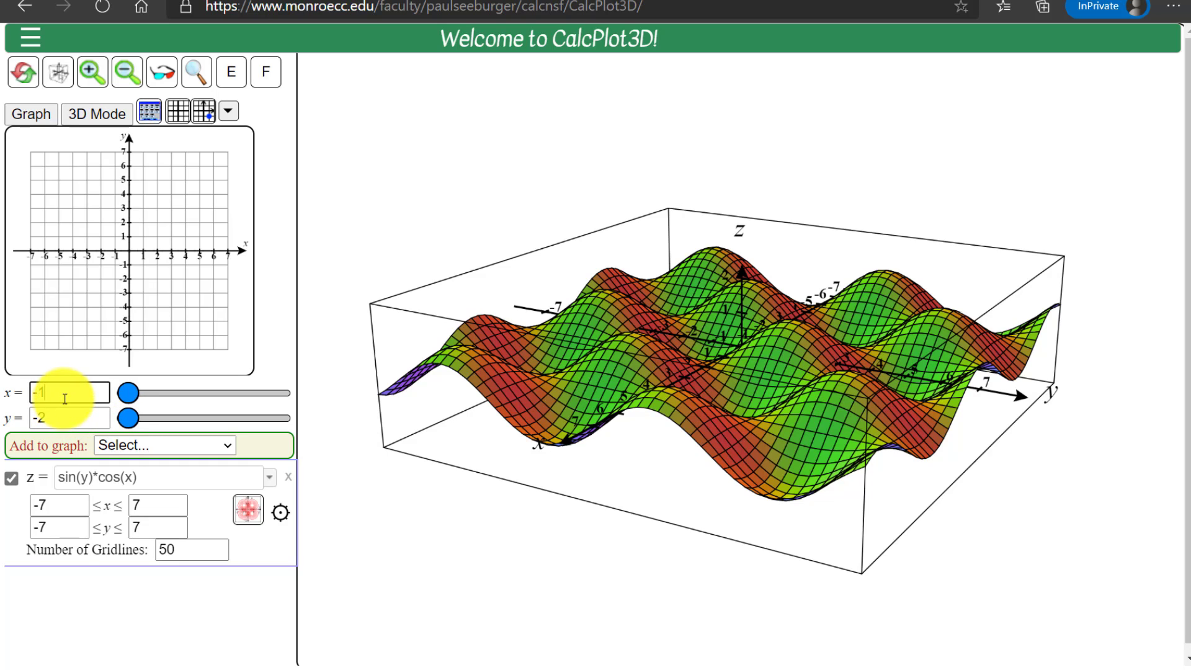
pyautogui.press('Return')
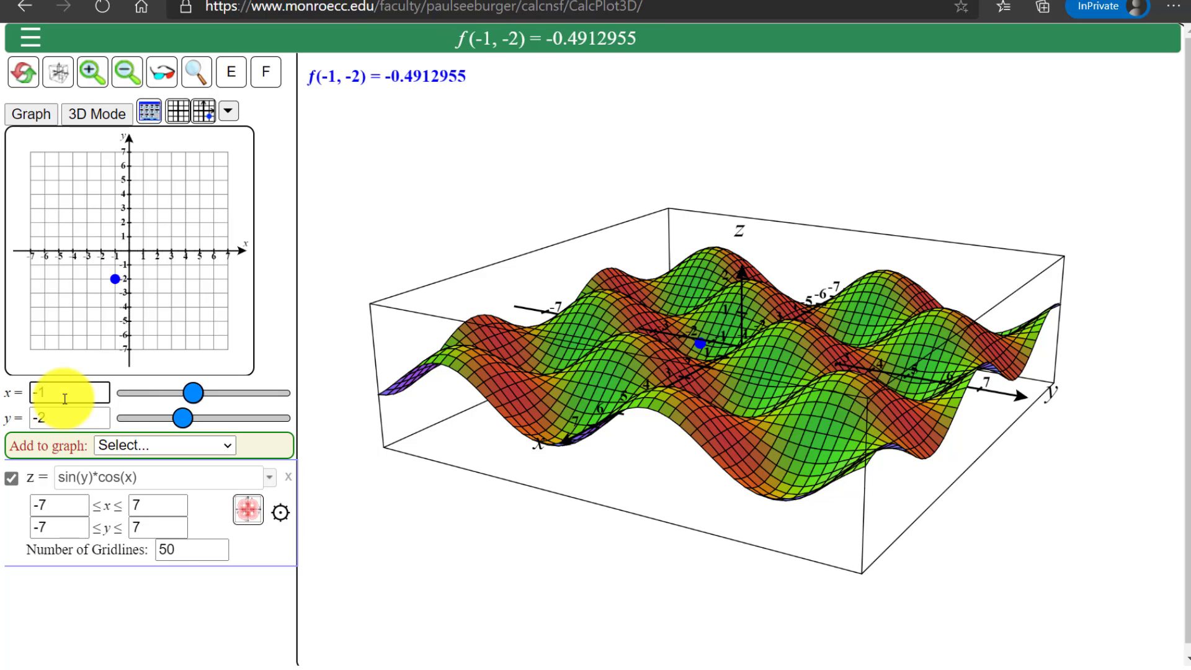
pyautogui.moveTo(180, 418); pyautogui.dragTo(159, 418)
pyautogui.scroll(-2, 372, 480)
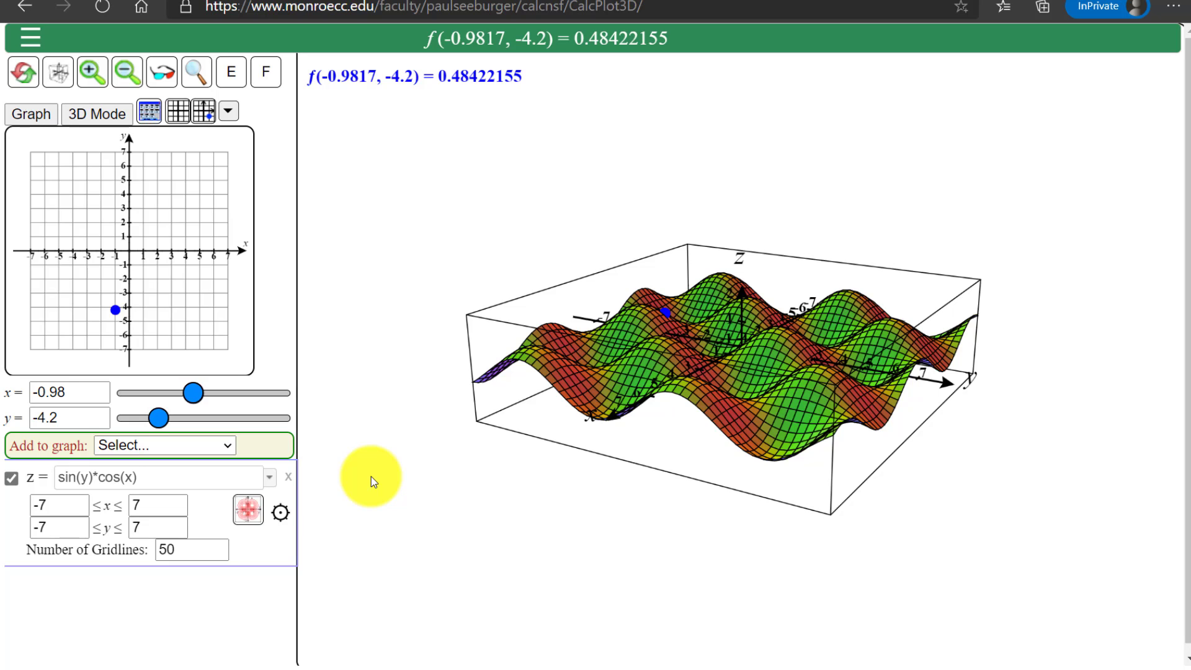
# Examine the surface along the x axis, and from a tilted viewpoint at larger size
pyautogui.press('x')
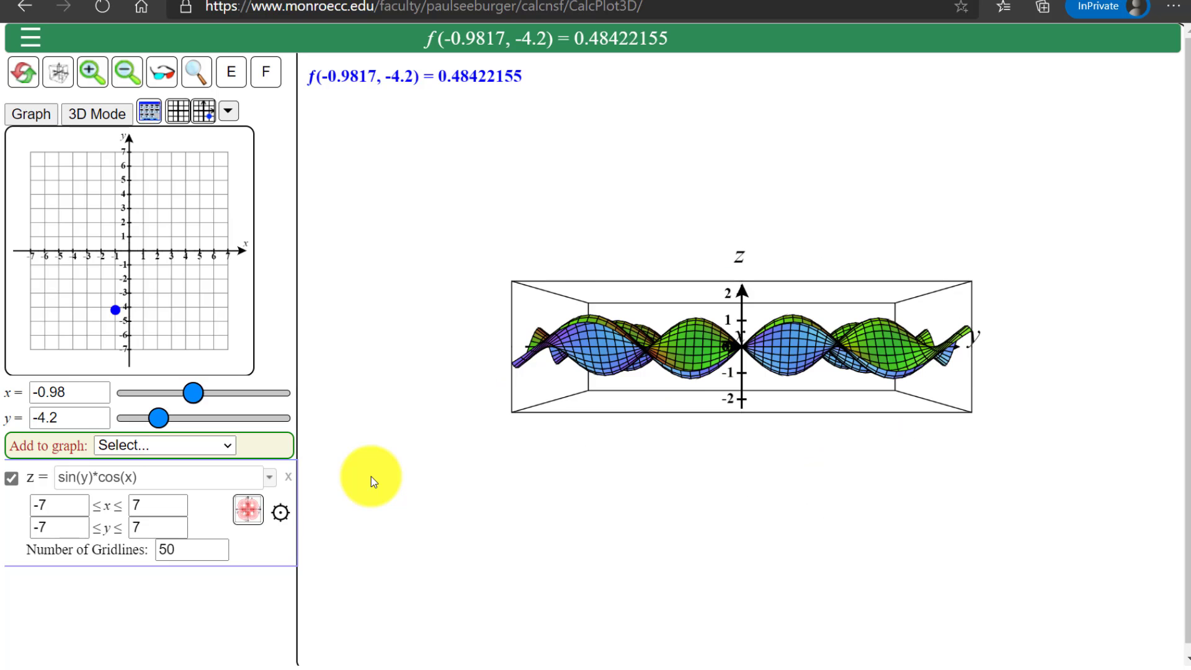
pyautogui.press('Down')
pyautogui.press('Down')
pyautogui.press('Down')
pyautogui.press('Down')
pyautogui.press('Down')
pyautogui.press('Down')
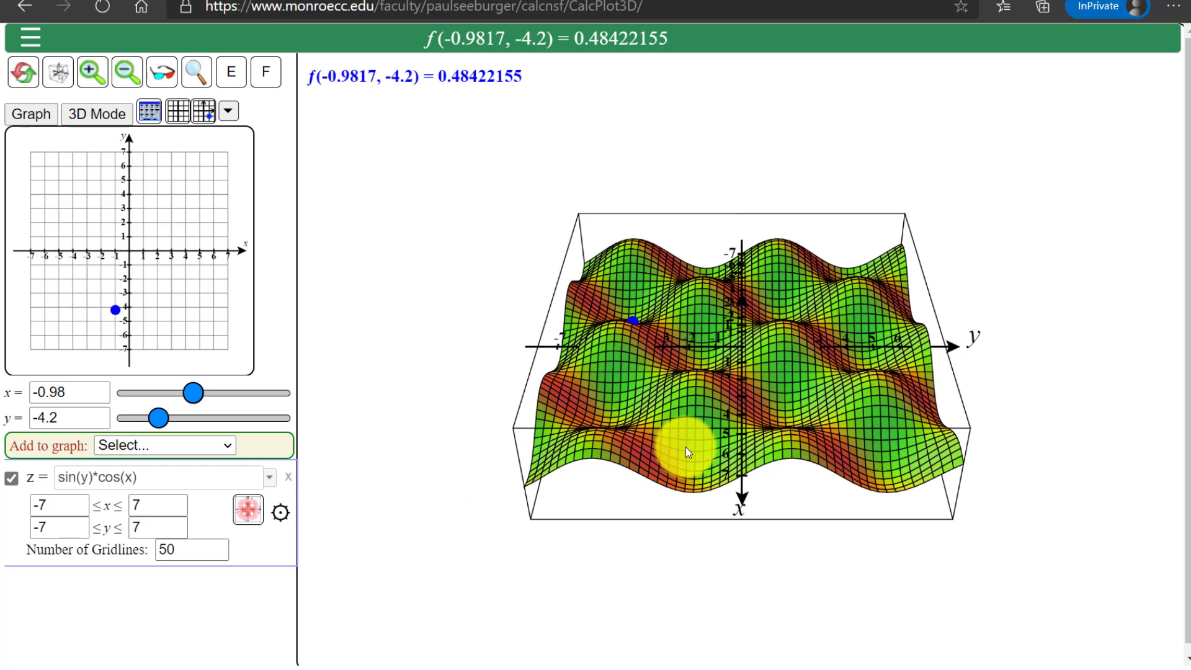
pyautogui.scroll(1, 717, 420)
pyautogui.scroll(4, 718, 420)
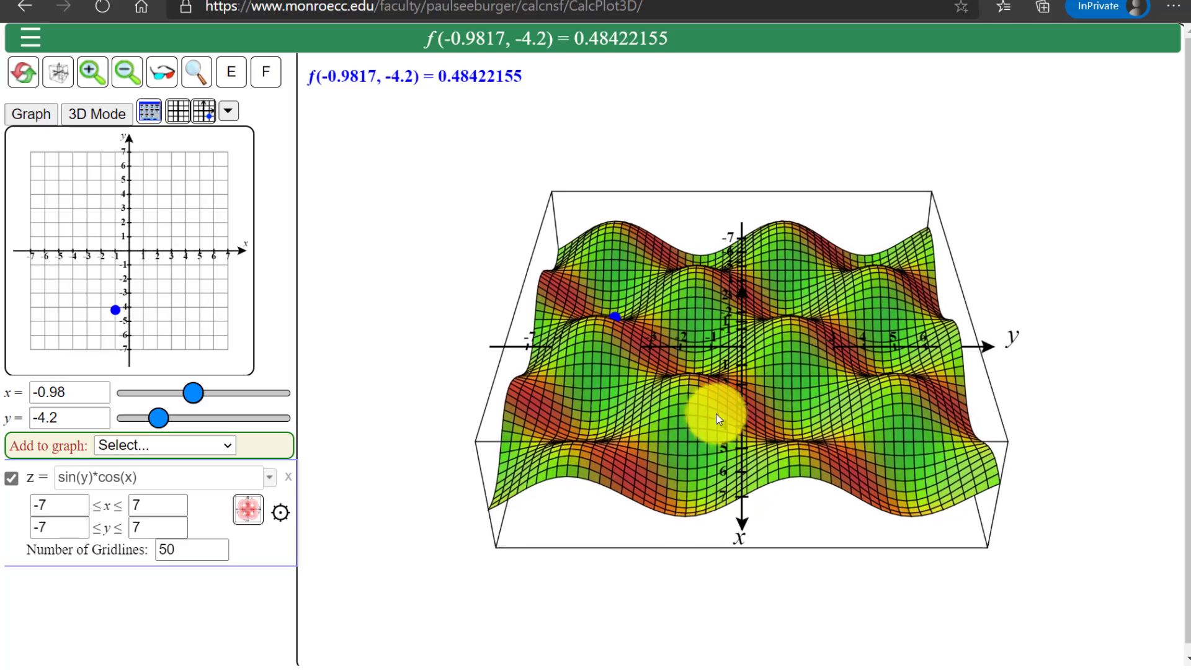
pyautogui.scroll(4, 720, 412)
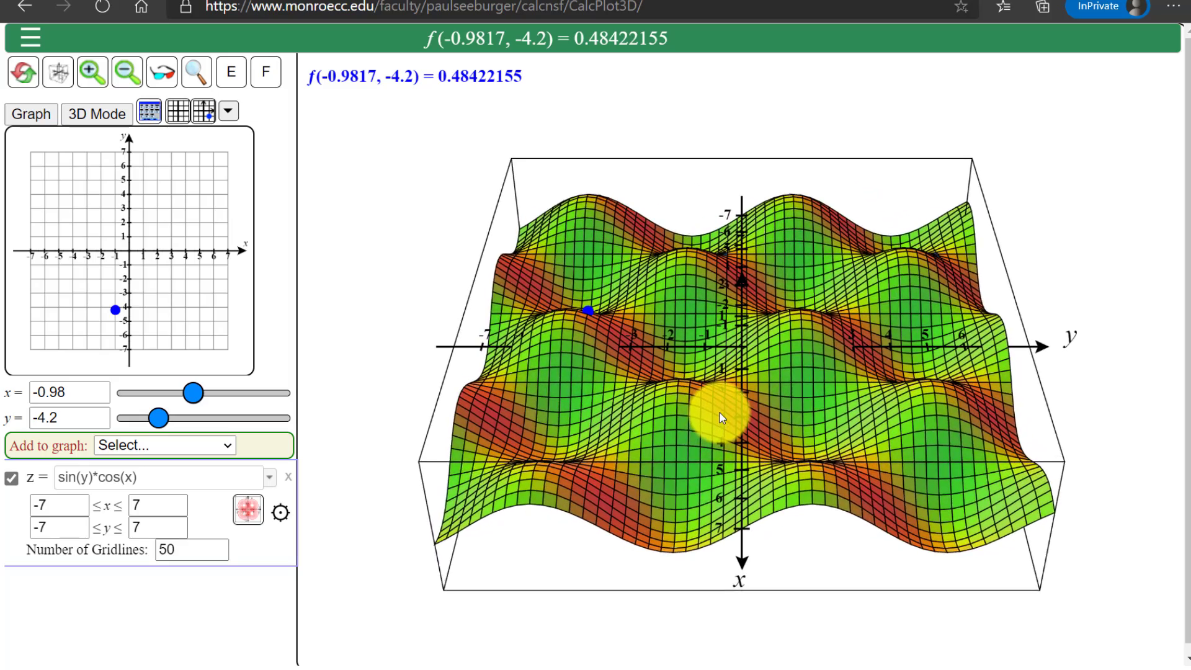
pyautogui.scroll(4, 719, 412)
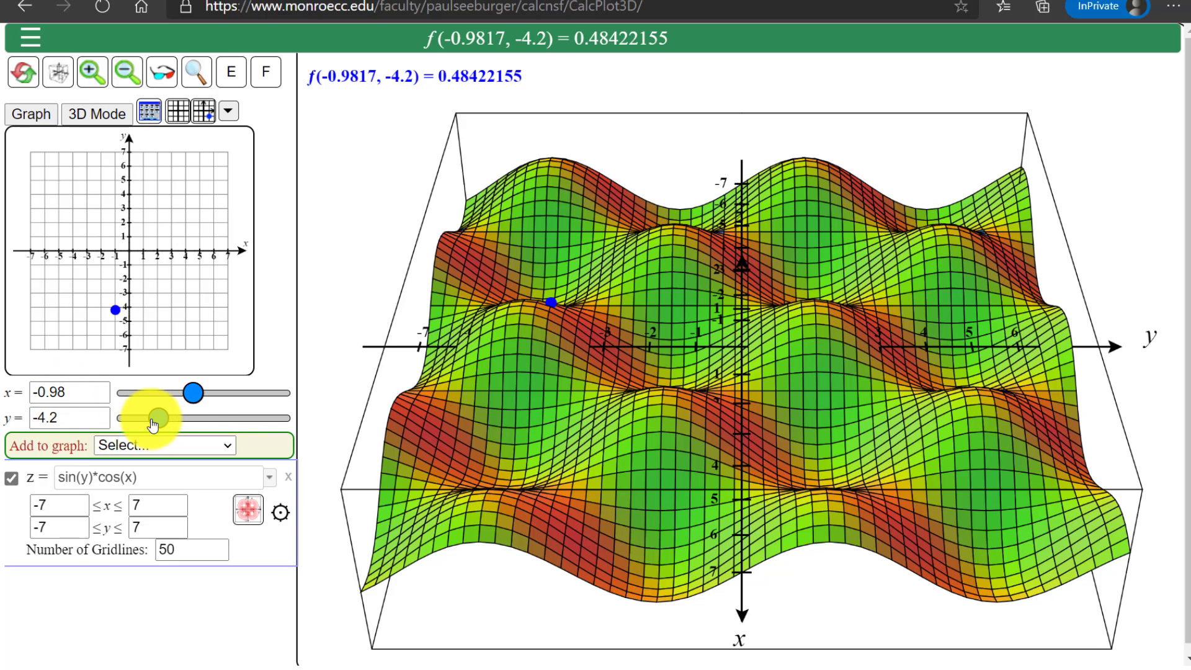
# With x set to 0, sweep the trace point's y through about 1.12 and 0.84, and evaluate it at pi, pi/2 and 3*pi/2
pyautogui.moveTo(158, 417); pyautogui.dragTo(216, 428)
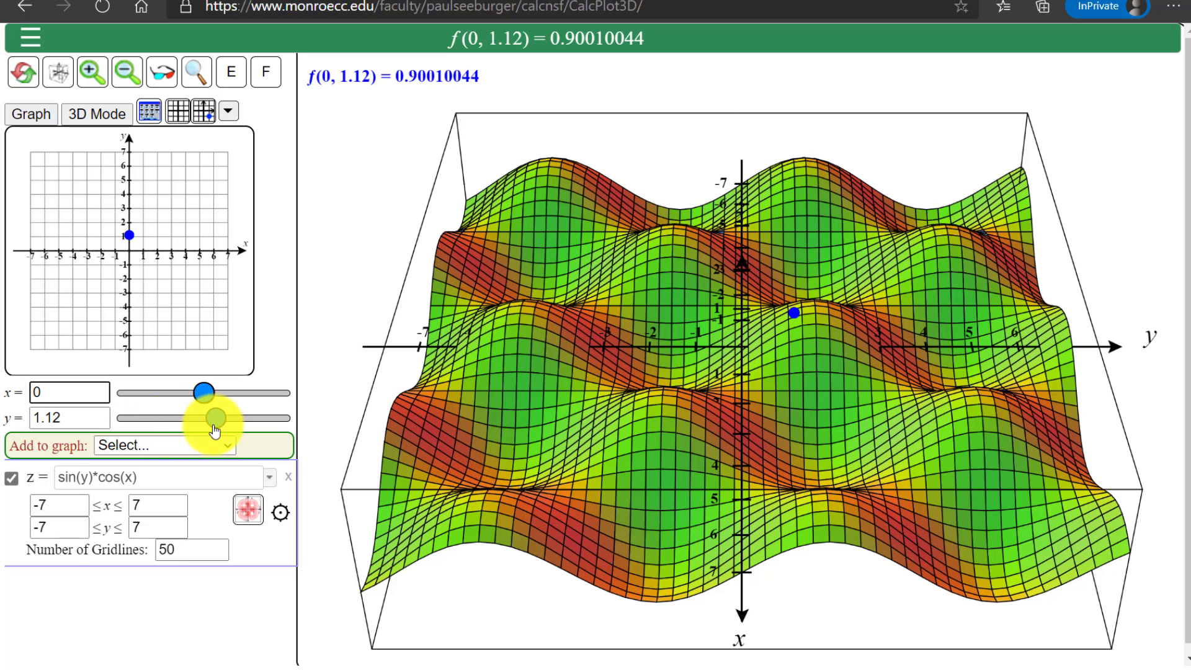
pyautogui.moveTo(208, 428)
pyautogui.mouseDown()
pyautogui.moveTo(136, 430)
pyautogui.moveTo(205, 434)
pyautogui.mouseUp()
pyautogui.moveTo(206, 433); pyautogui.dragTo(214, 422)
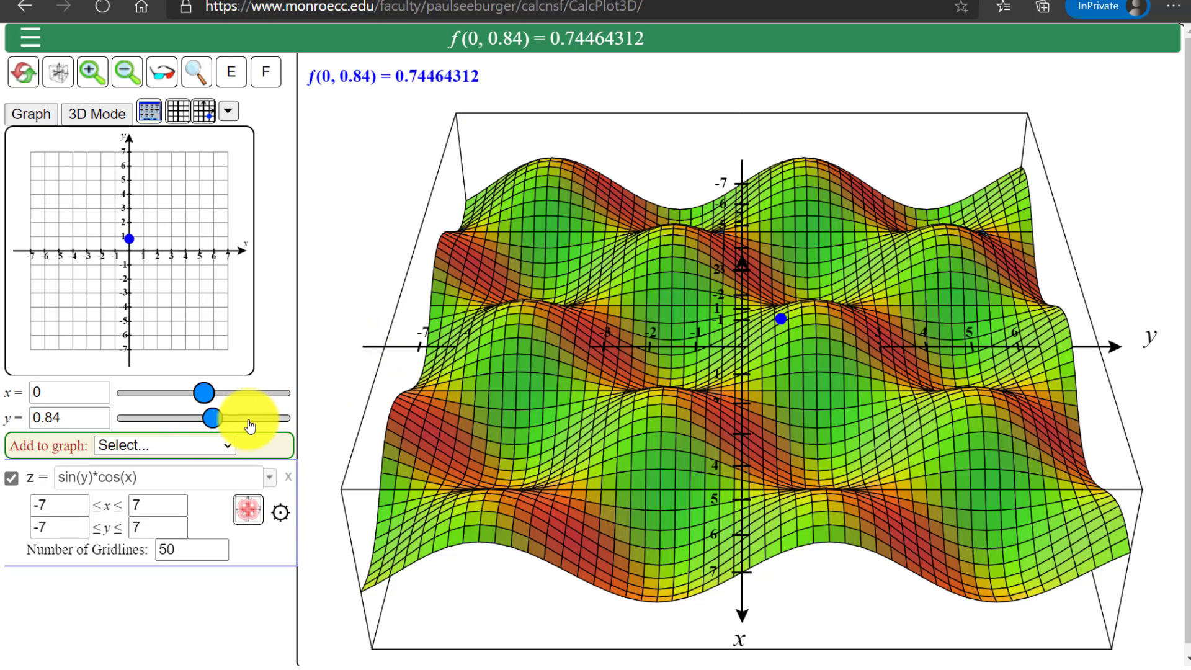
pyautogui.moveTo(217, 425); pyautogui.dragTo(228, 429)
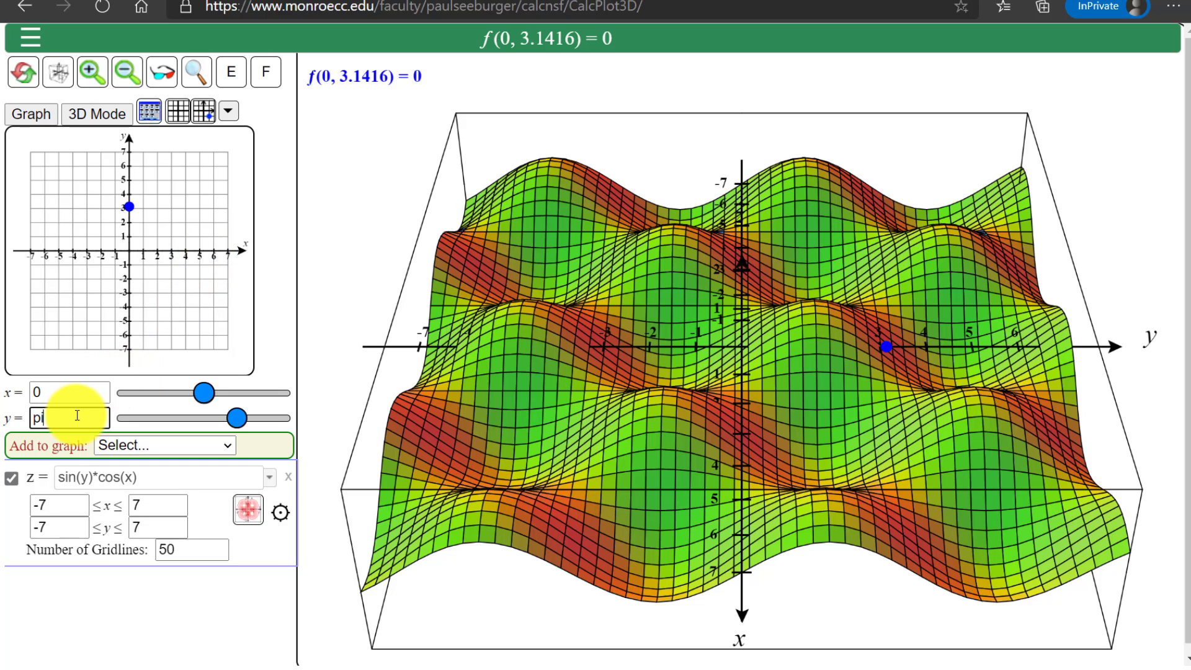
pyautogui.press('Return')
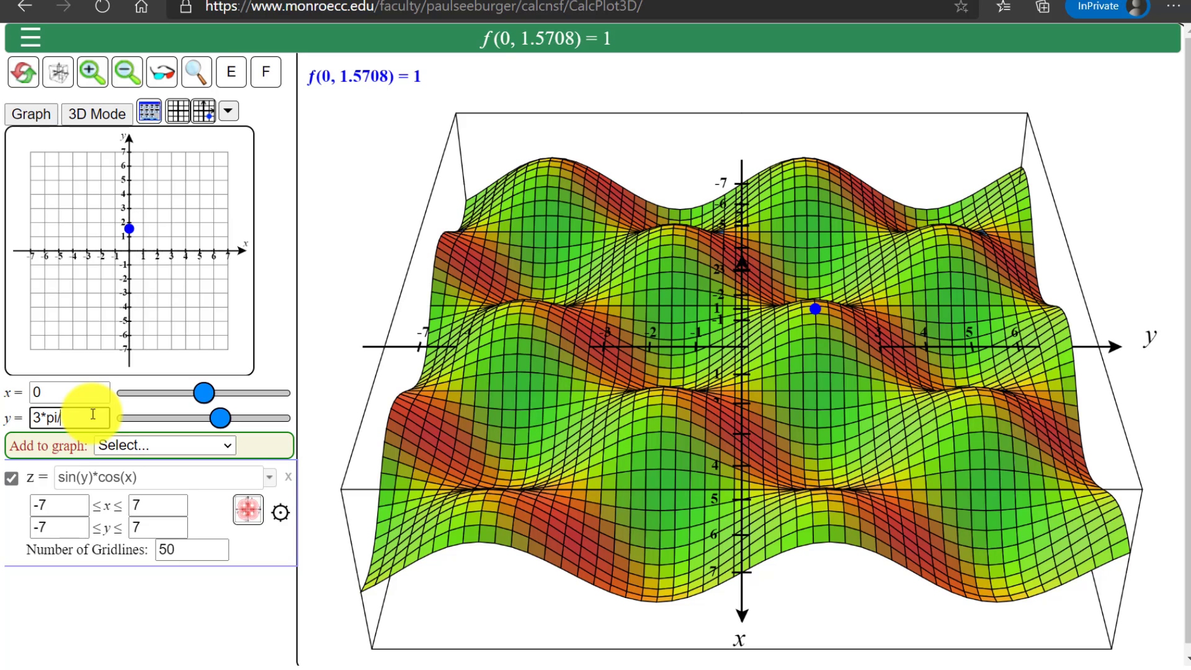
pyautogui.press('Return')
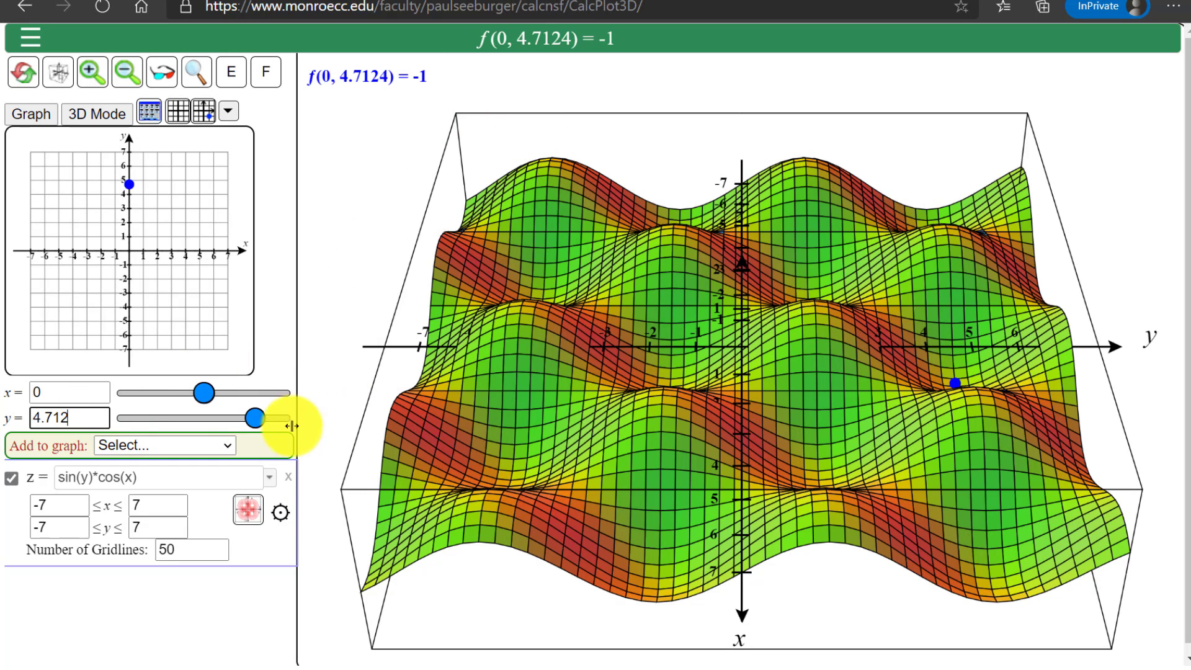
# Move the trace point's y coordinate to about -0.84, and set it to 0
pyautogui.moveTo(259, 422); pyautogui.dragTo(199, 423)
pyautogui.click(90, 421)
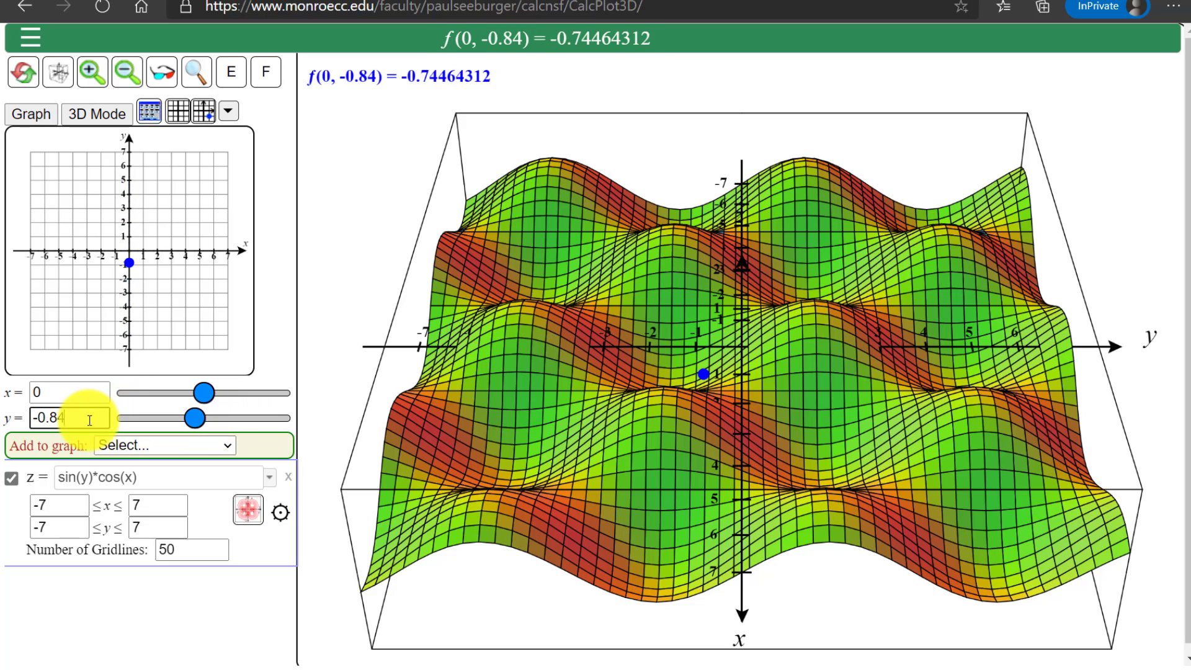
pyautogui.write('0')
pyautogui.press('Return')
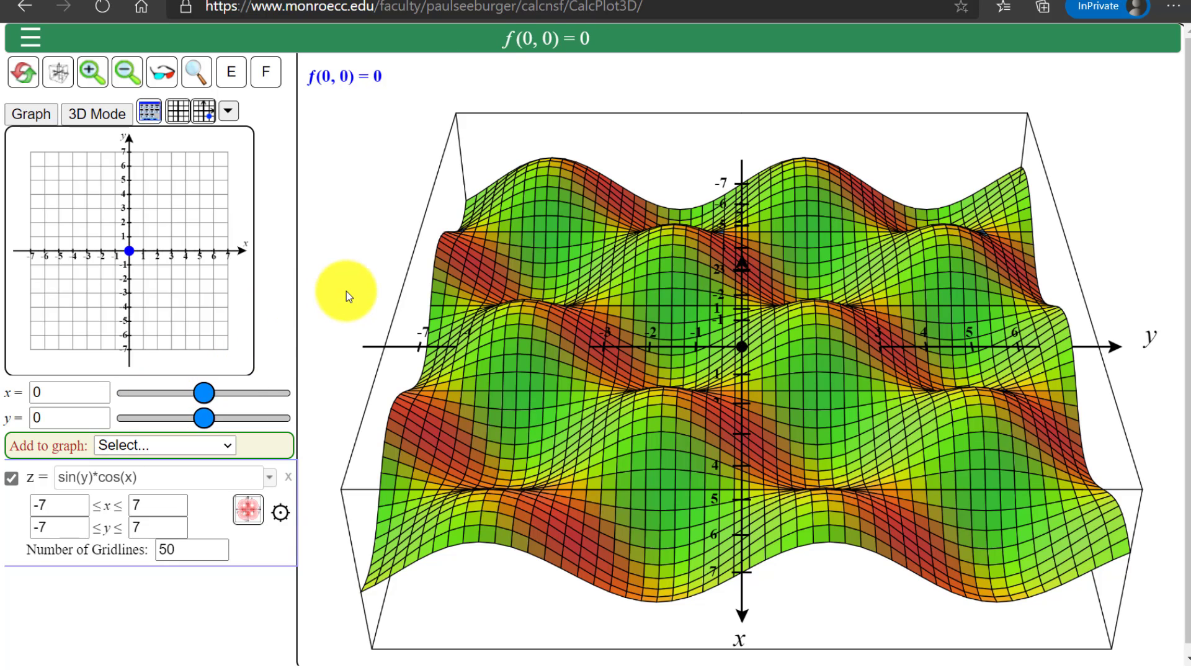
# View the surface along the y and z axes, and place the trace point at x = 0, y = -4.7124
pyautogui.press('y')
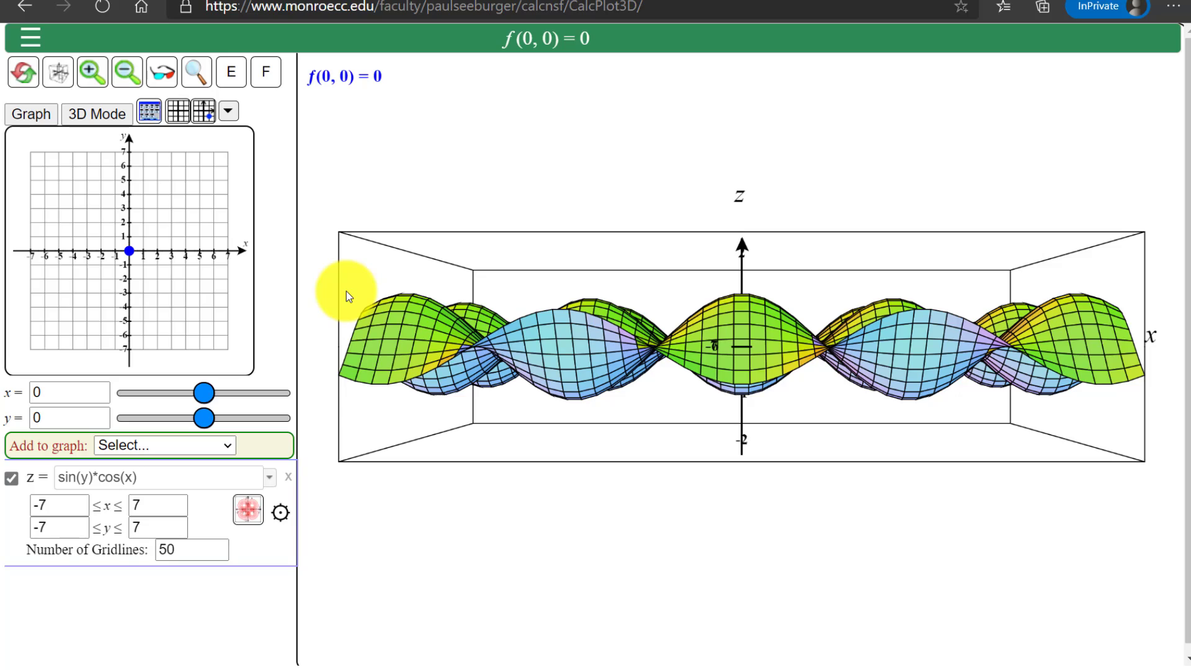
pyautogui.press('z')
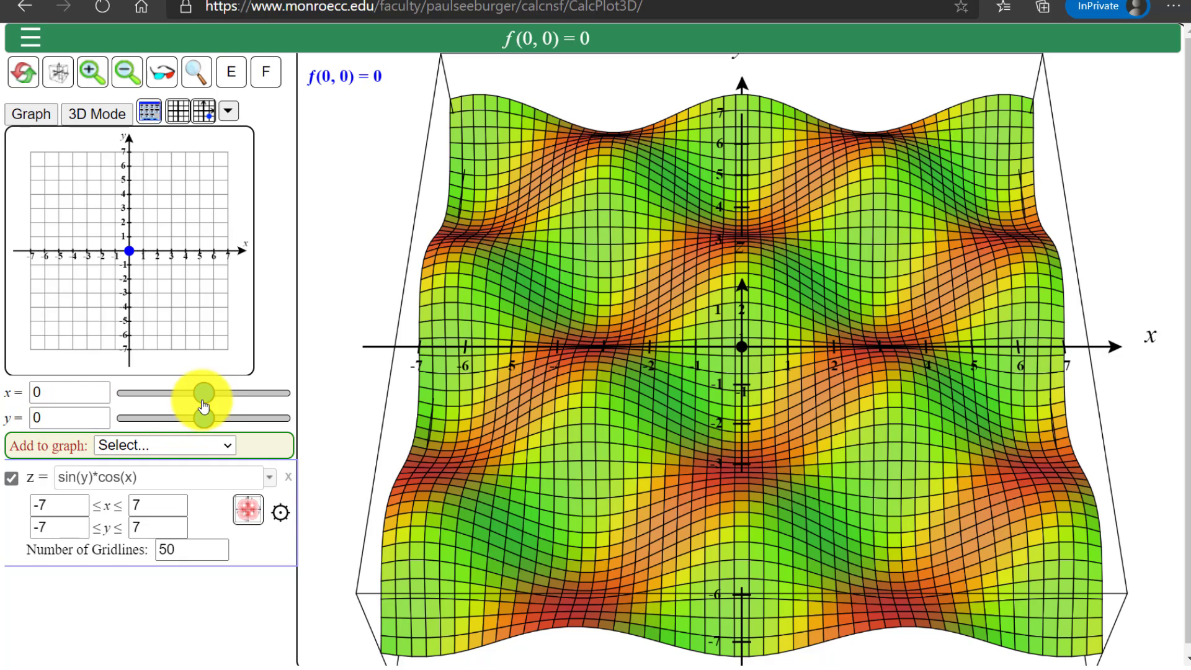
pyautogui.moveTo(205, 399)
pyautogui.mouseDown()
pyautogui.moveTo(149, 396)
pyautogui.moveTo(267, 396)
pyautogui.moveTo(124, 404)
pyautogui.moveTo(286, 403)
pyautogui.moveTo(127, 405)
pyautogui.moveTo(281, 403)
pyautogui.moveTo(194, 404)
pyautogui.mouseUp()
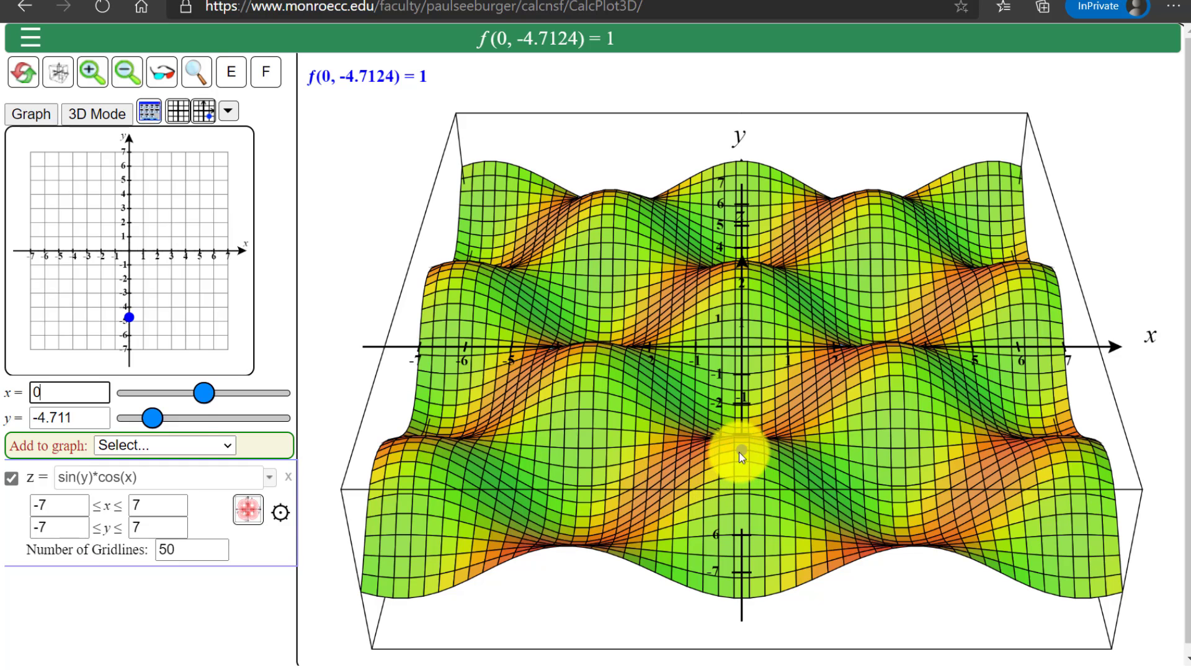
pyautogui.moveTo(79, 417); pyautogui.dragTo(49, 416)
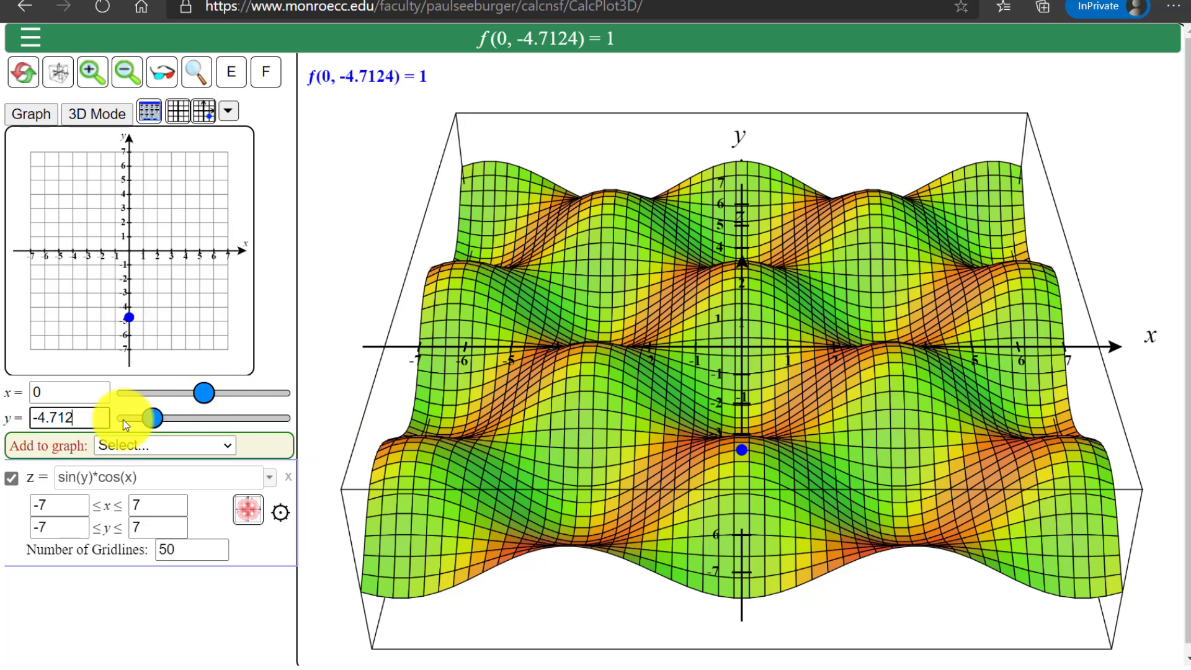
# Slide the trace point's x coordinate to about 1.96 and reset it to 0
pyautogui.moveTo(204, 401)
pyautogui.mouseDown()
pyautogui.moveTo(128, 393)
pyautogui.moveTo(279, 407)
pyautogui.moveTo(224, 403)
pyautogui.mouseUp()
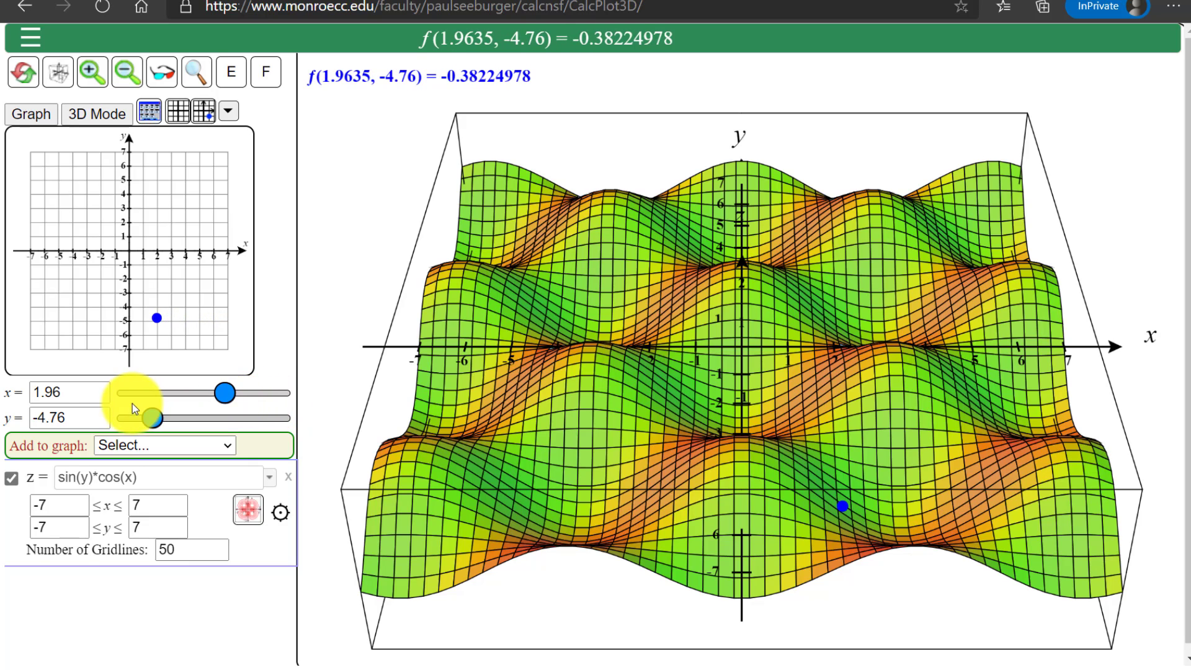
pyautogui.click(106, 395)
pyautogui.write('0')
pyautogui.press('Return')
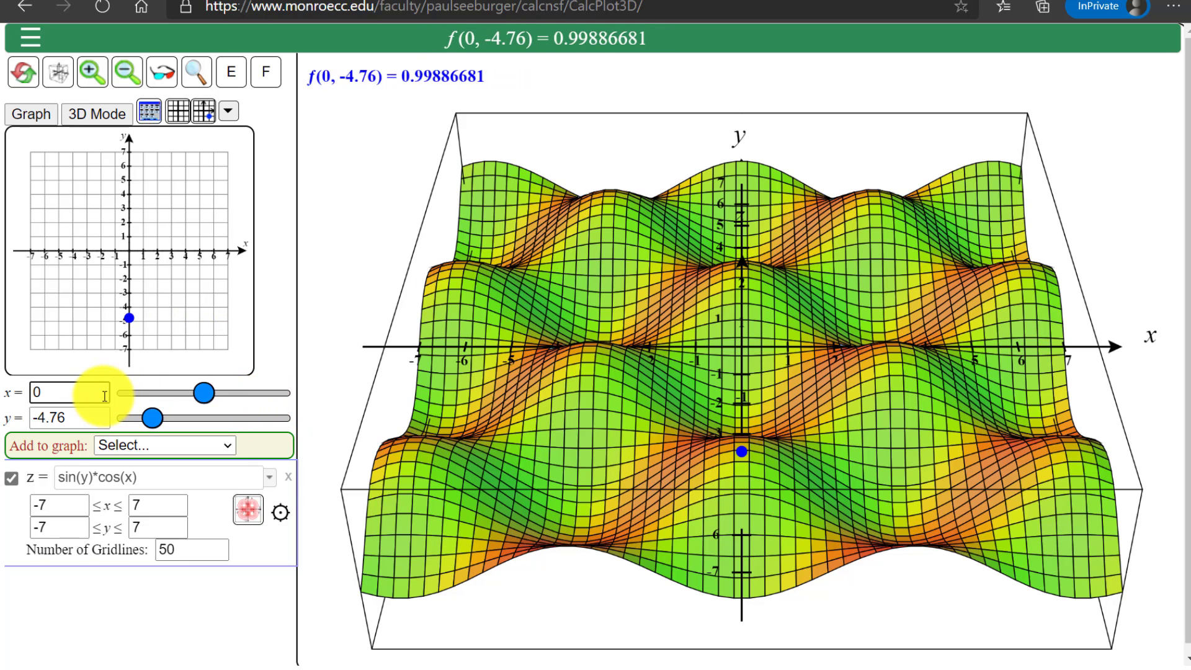
pyautogui.click(367, 83)
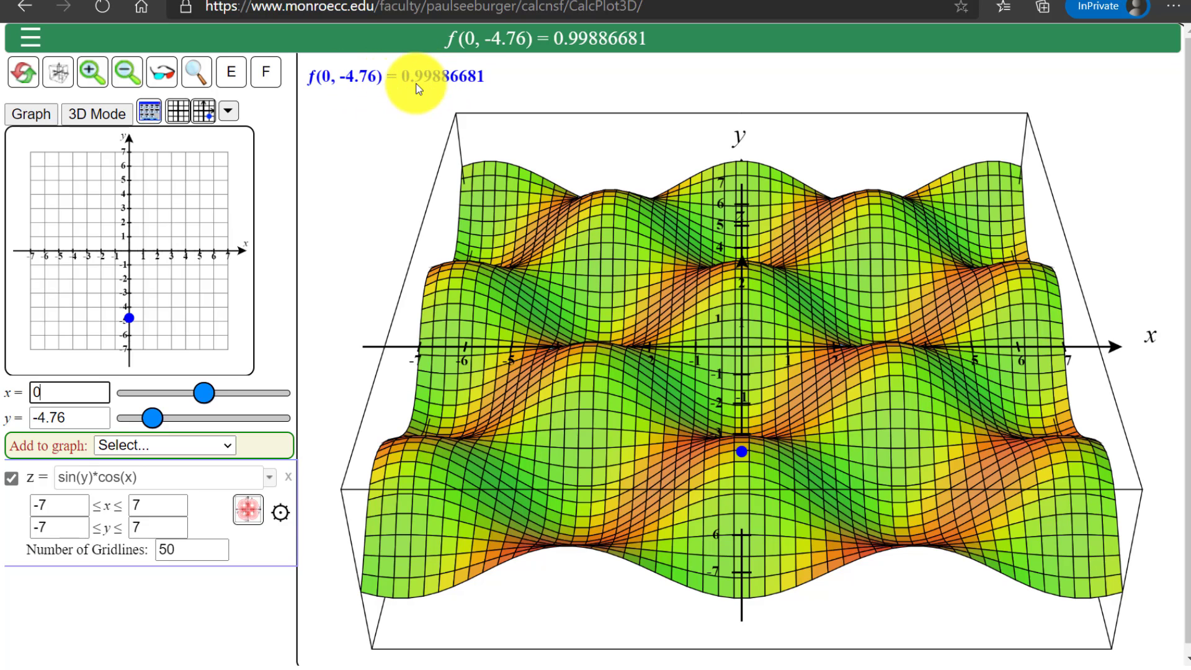
# Keep the trace point's y at -4.76 and move its x coordinate to about 2.66
pyautogui.click(85, 420)
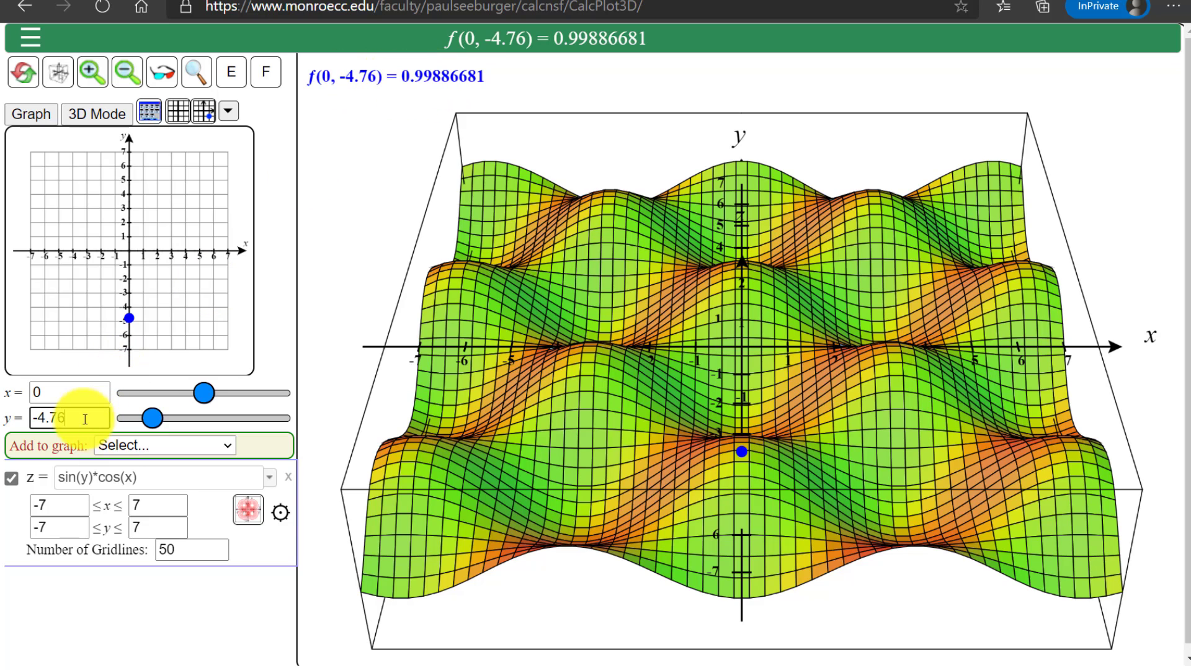
pyautogui.moveTo(93, 420); pyautogui.dragTo(41, 417)
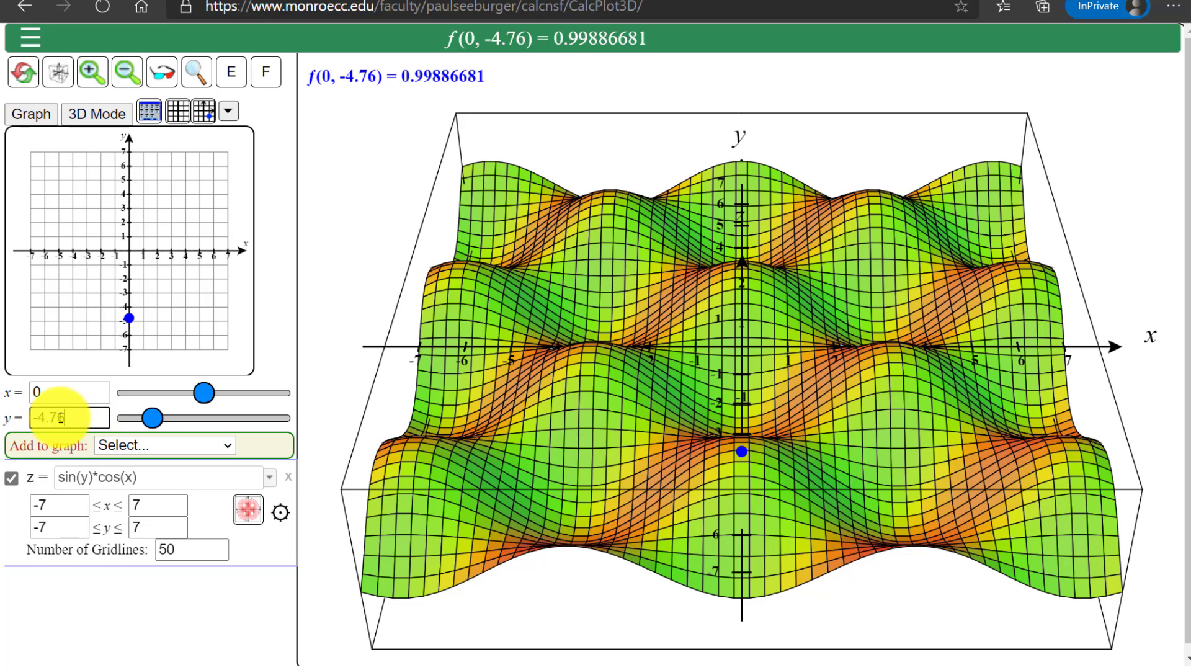
pyautogui.moveTo(39, 417); pyautogui.dragTo(90, 422)
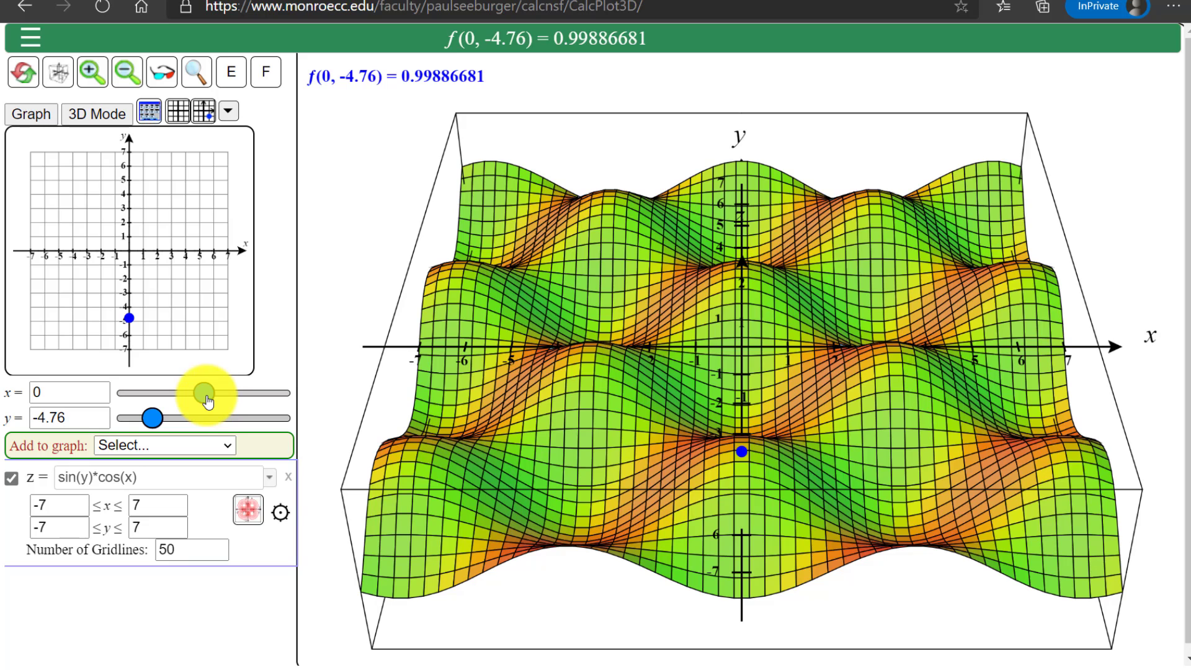
pyautogui.moveTo(207, 402); pyautogui.dragTo(234, 394)
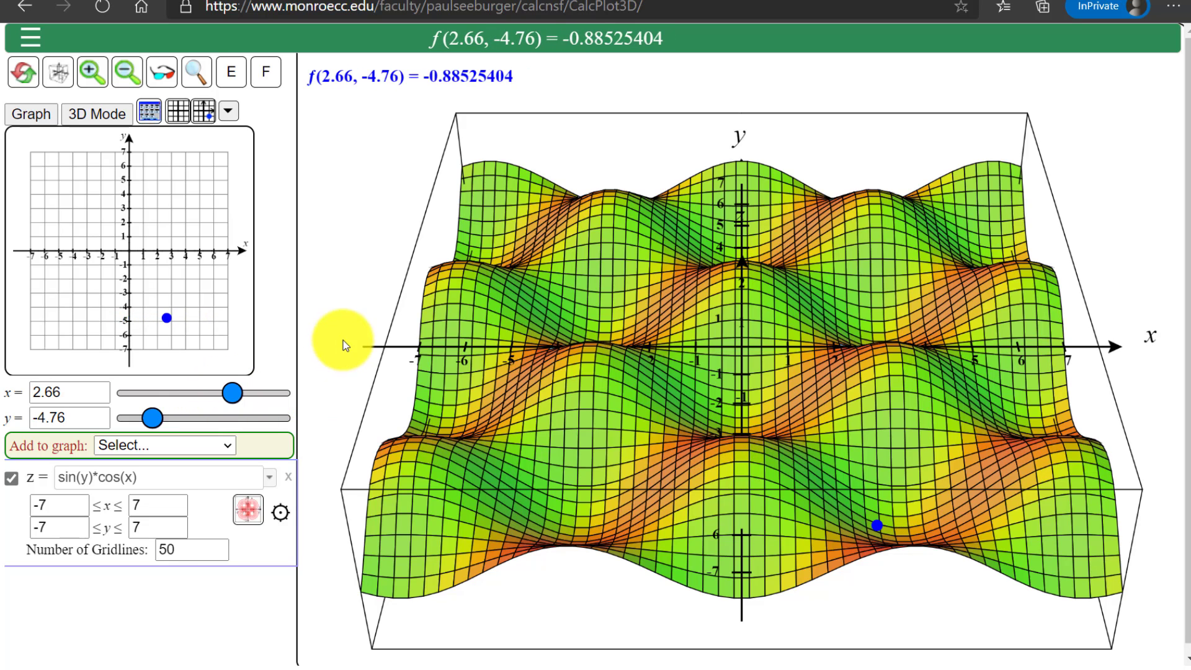
# Add the plane x = 0 to the graph and place the trace point at x = 0, y about -3.92
pyautogui.press('Home')
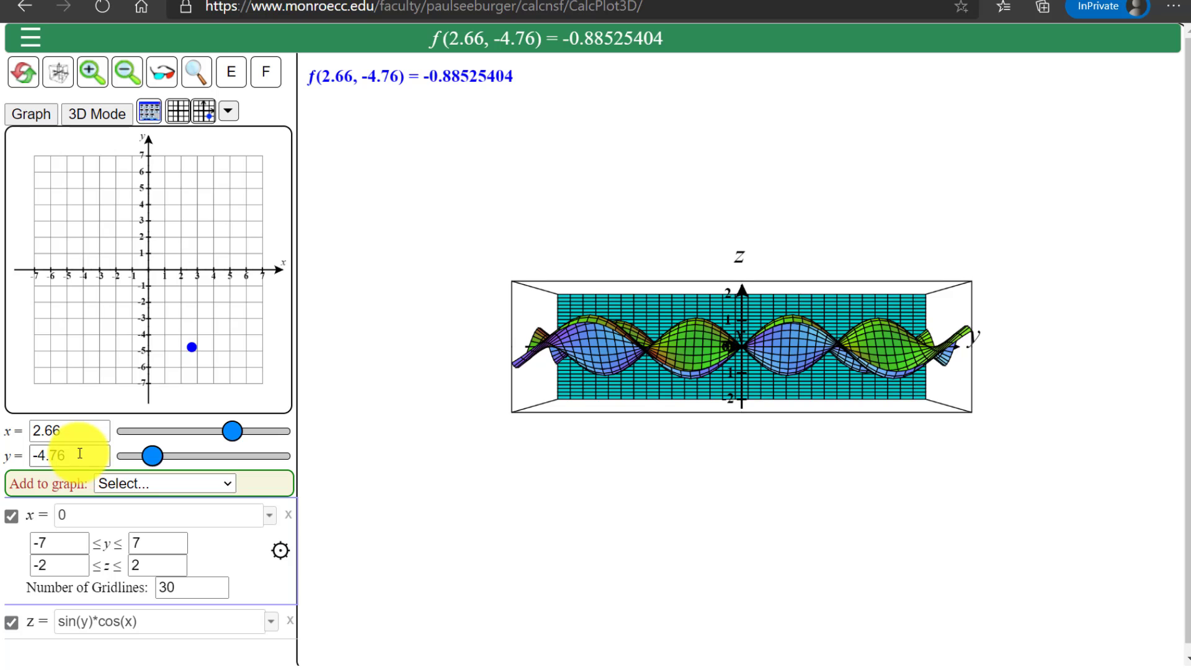
pyautogui.click(71, 434)
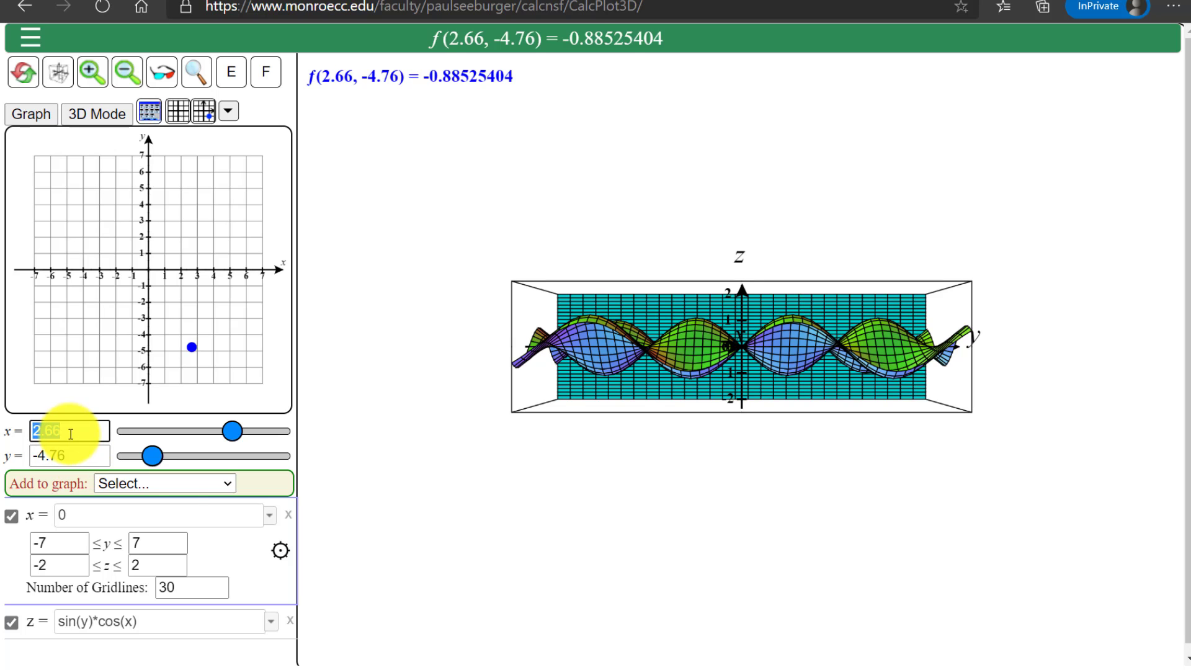
pyautogui.write('0')
pyautogui.moveTo(160, 459)
pyautogui.mouseDown()
pyautogui.moveTo(173, 454)
pyautogui.moveTo(162, 456)
pyautogui.mouseUp()
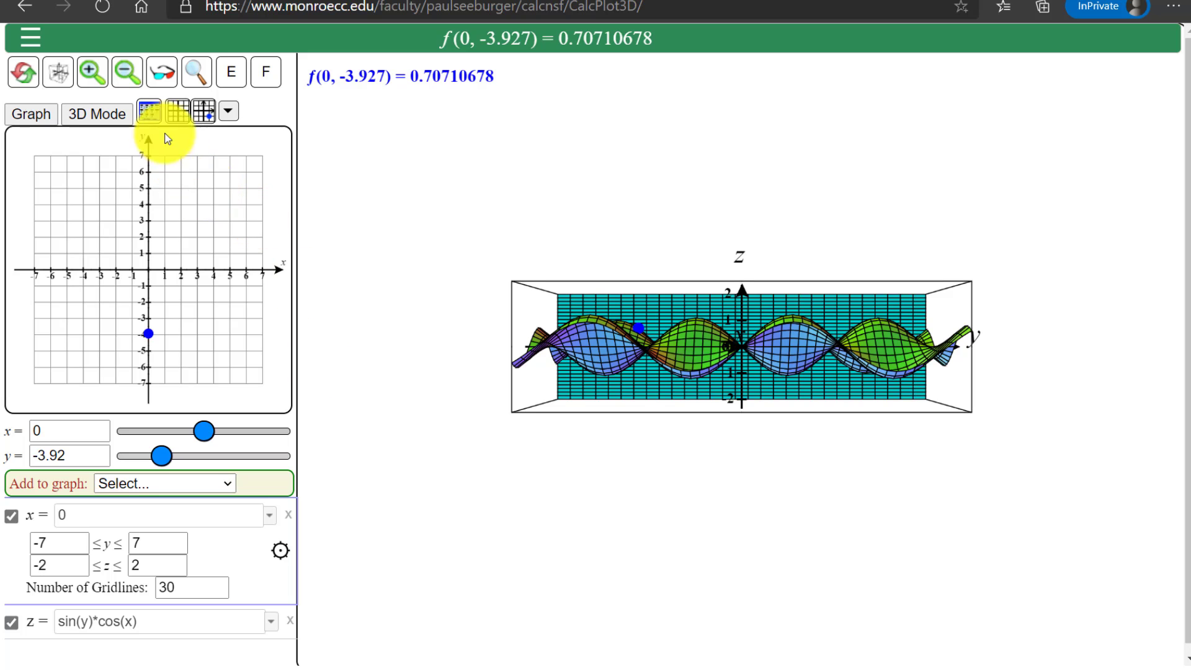
# Set the x-axis maximum to 0.1 to cut the surface at the plane x = 0, and hide the axis format settings
pyautogui.click(209, 121)
pyautogui.click(152, 116)
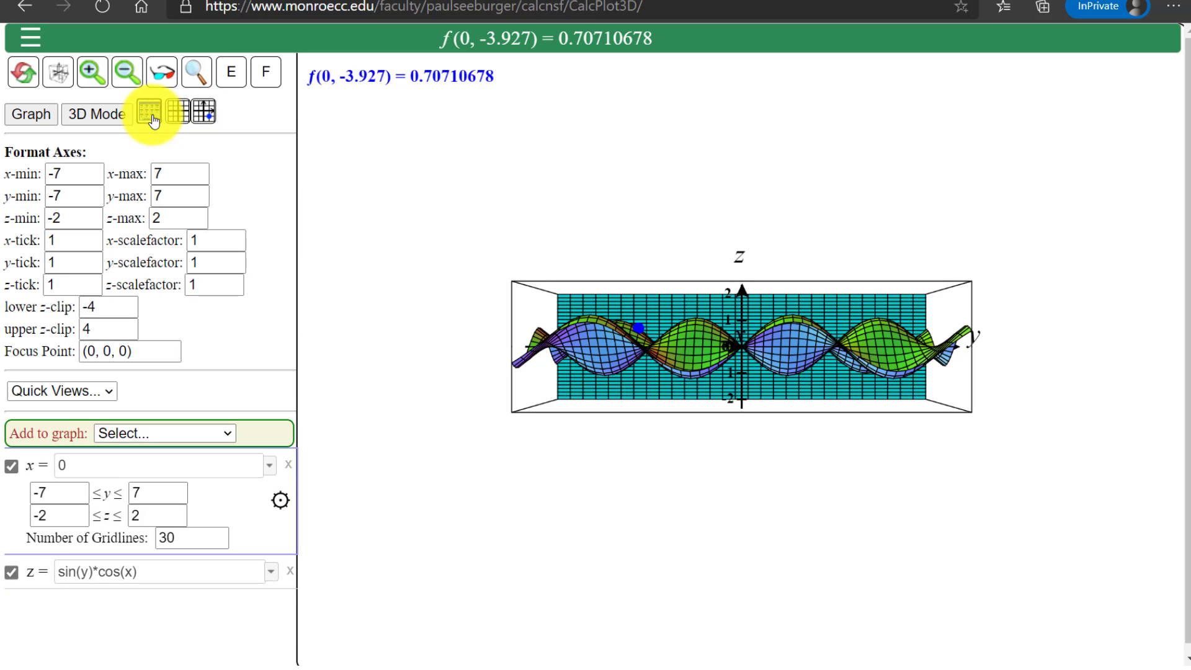
pyautogui.doubleClick(179, 175)
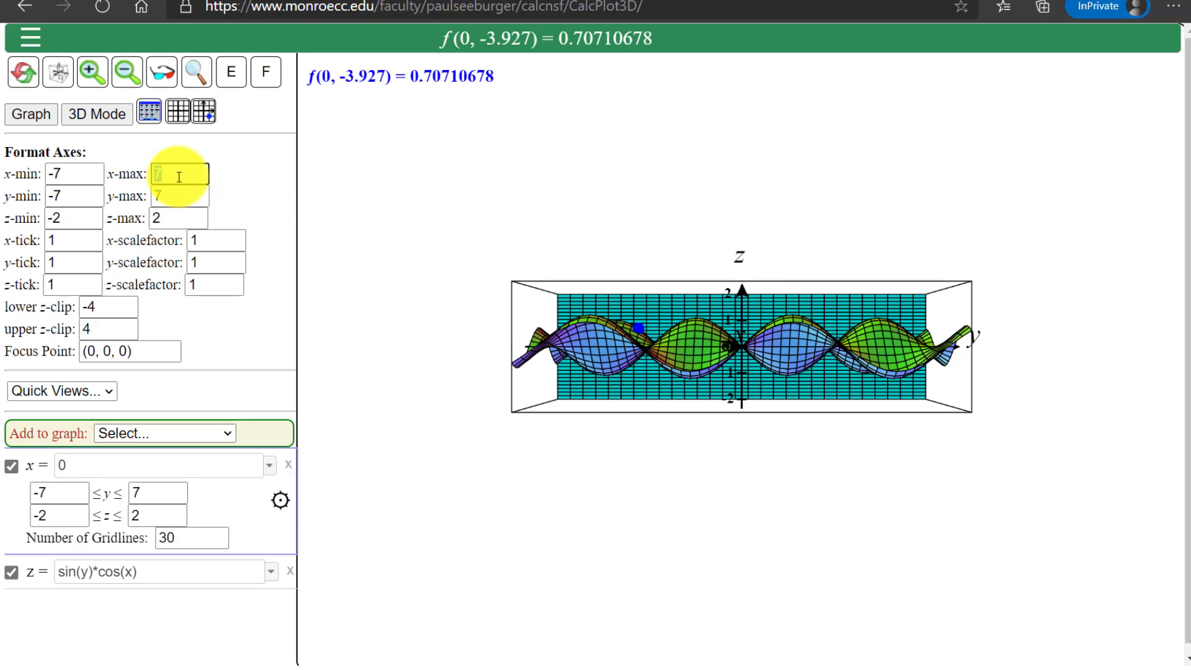
pyautogui.write('1.1')
pyautogui.press('Return')
pyautogui.press('Return')
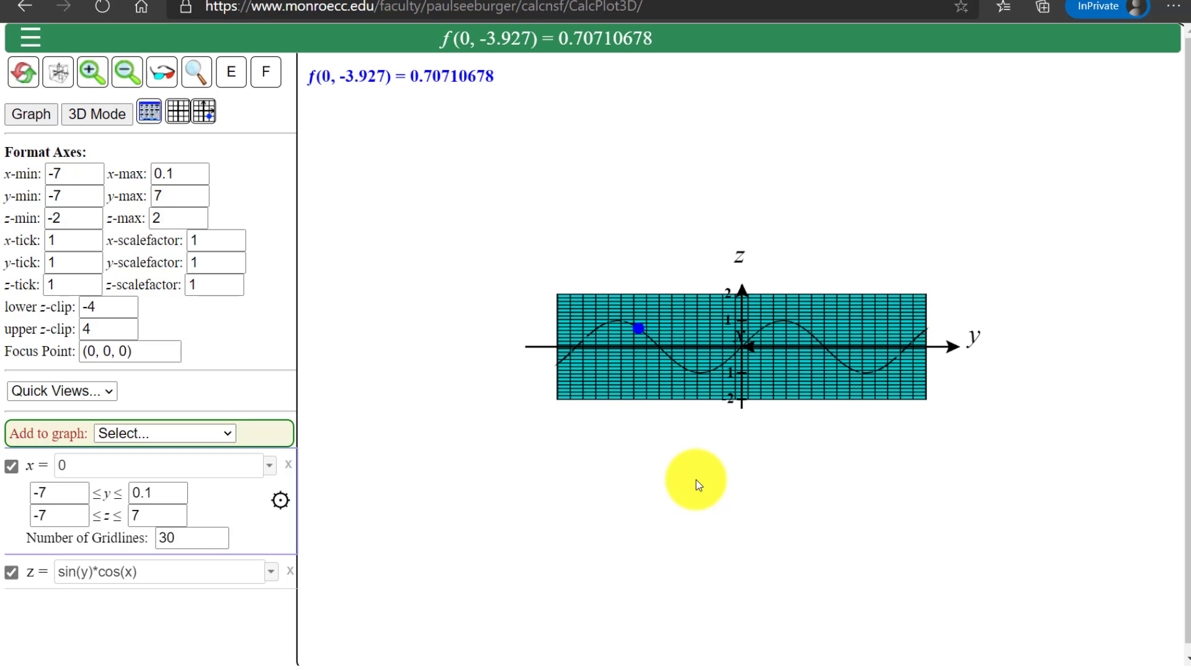
pyautogui.scroll(8, 696, 478)
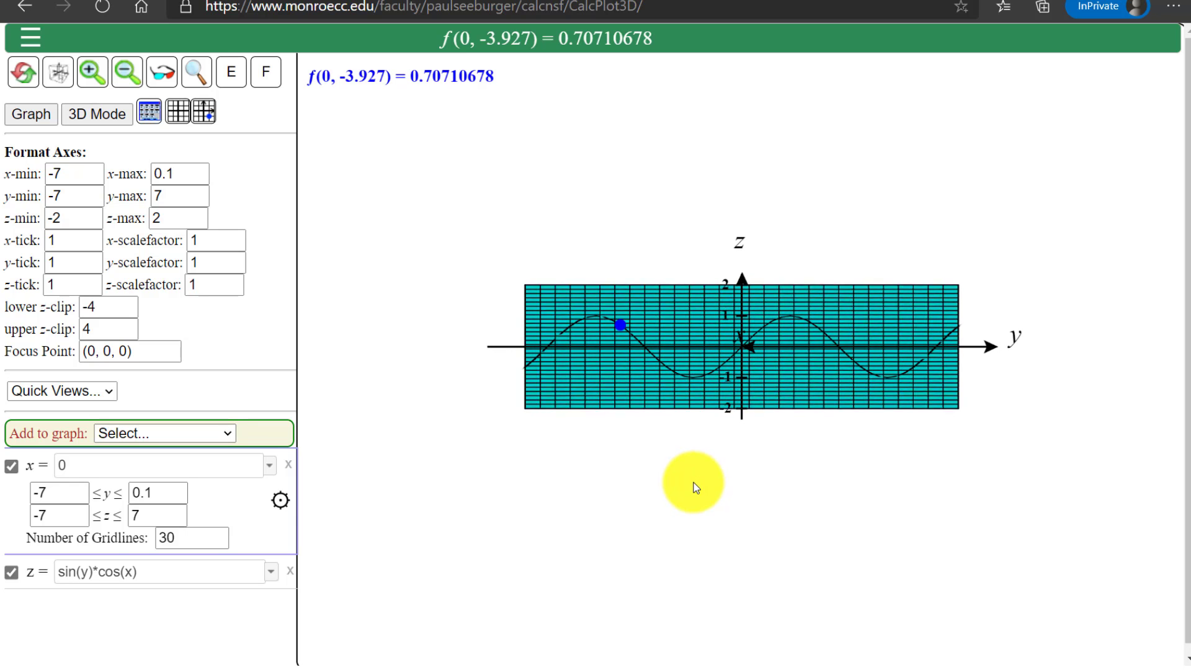
pyautogui.scroll(6, 694, 483)
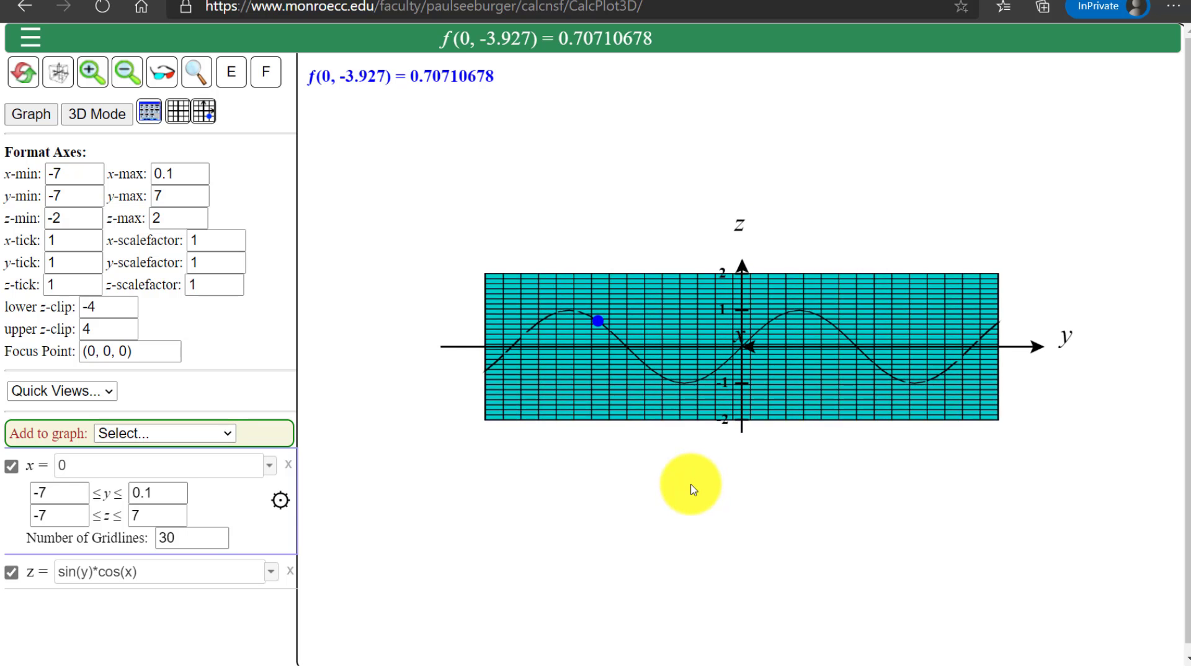
pyautogui.scroll(5, 689, 484)
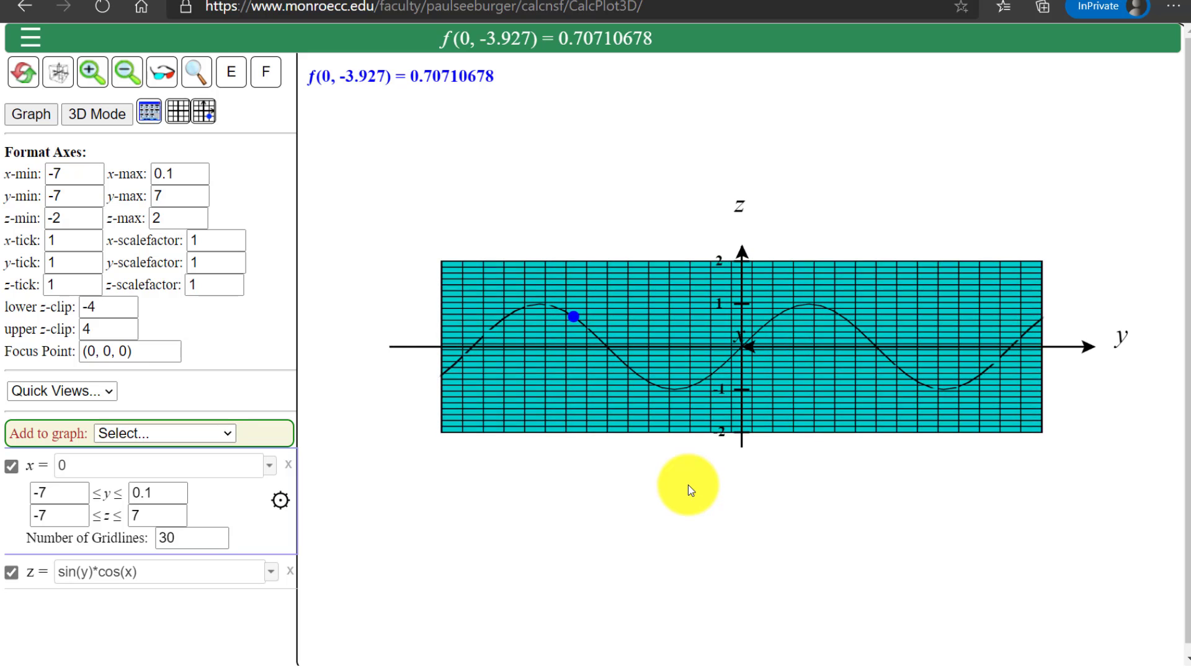
pyautogui.scroll(5, 688, 485)
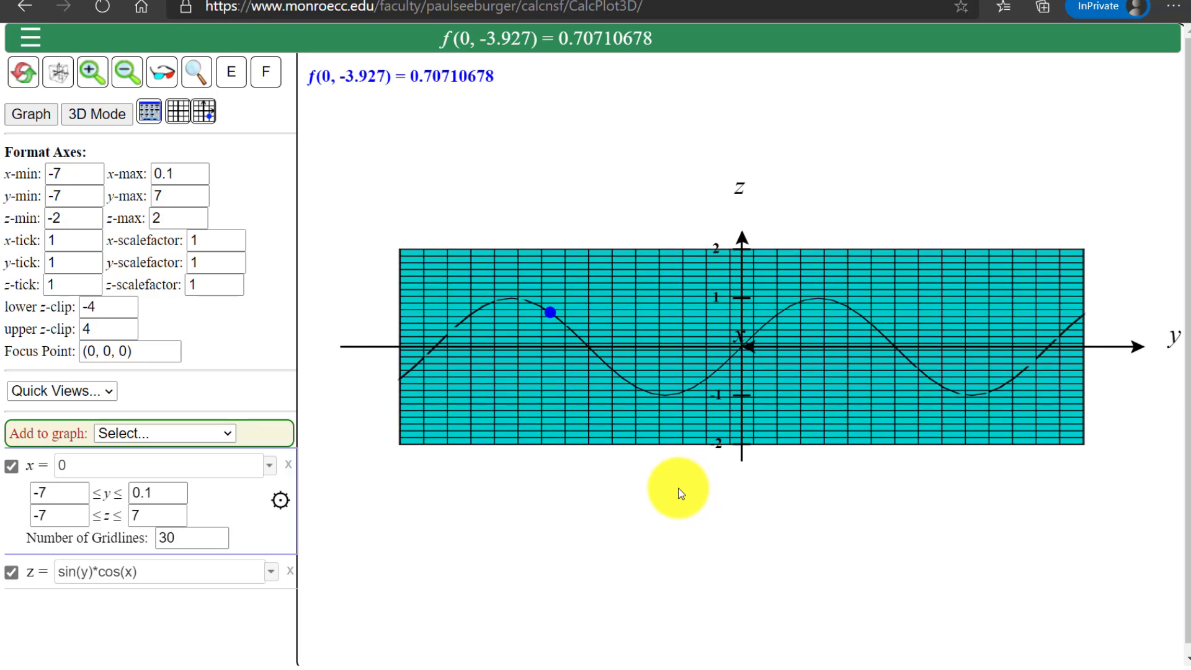
pyautogui.scroll(1, 680, 493)
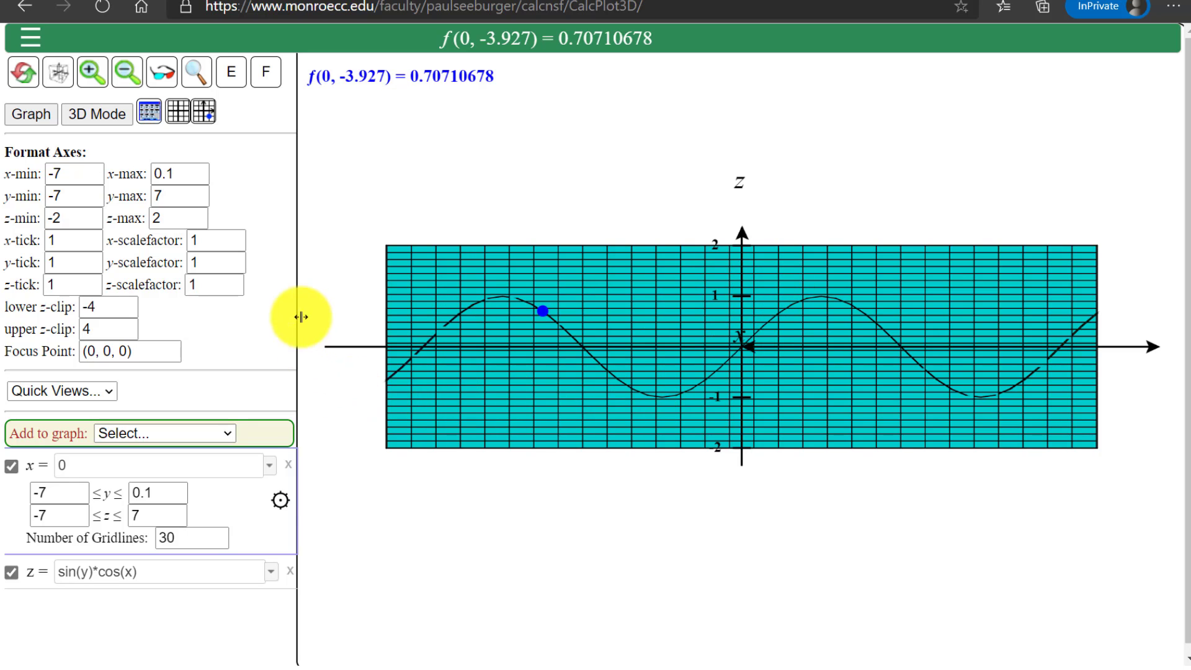
pyautogui.click(204, 112)
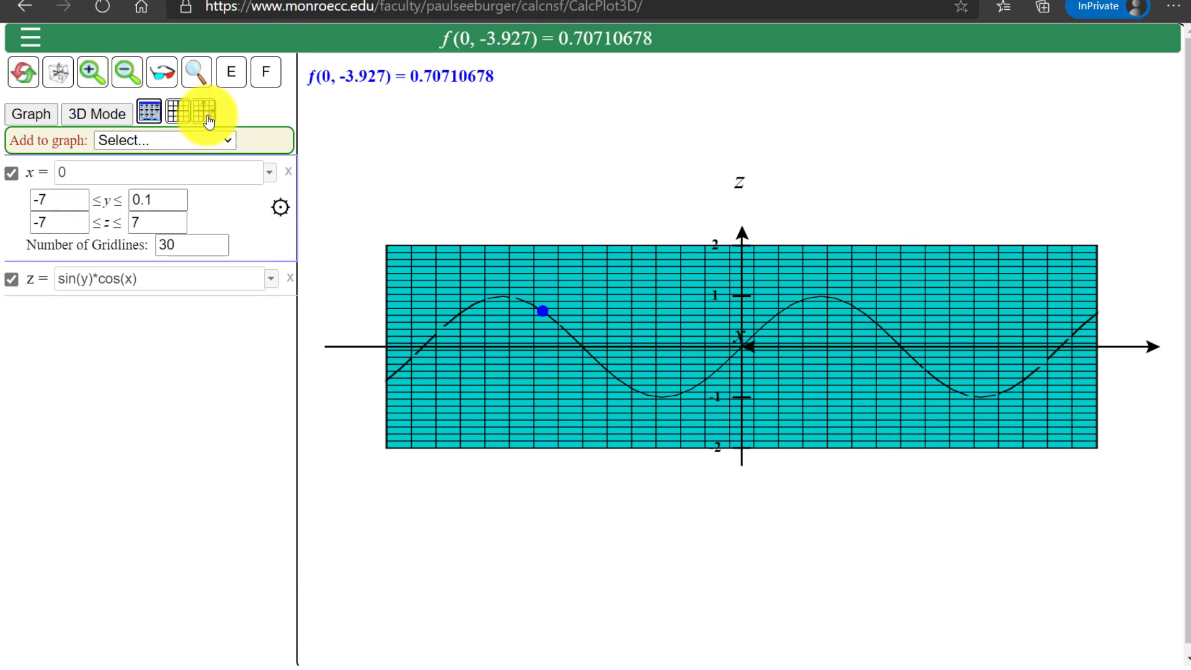
# Show the trace point, set its x coordinate to 0, and slide its y coordinate along the x = 0 cross-section up to 7
pyautogui.click(201, 112)
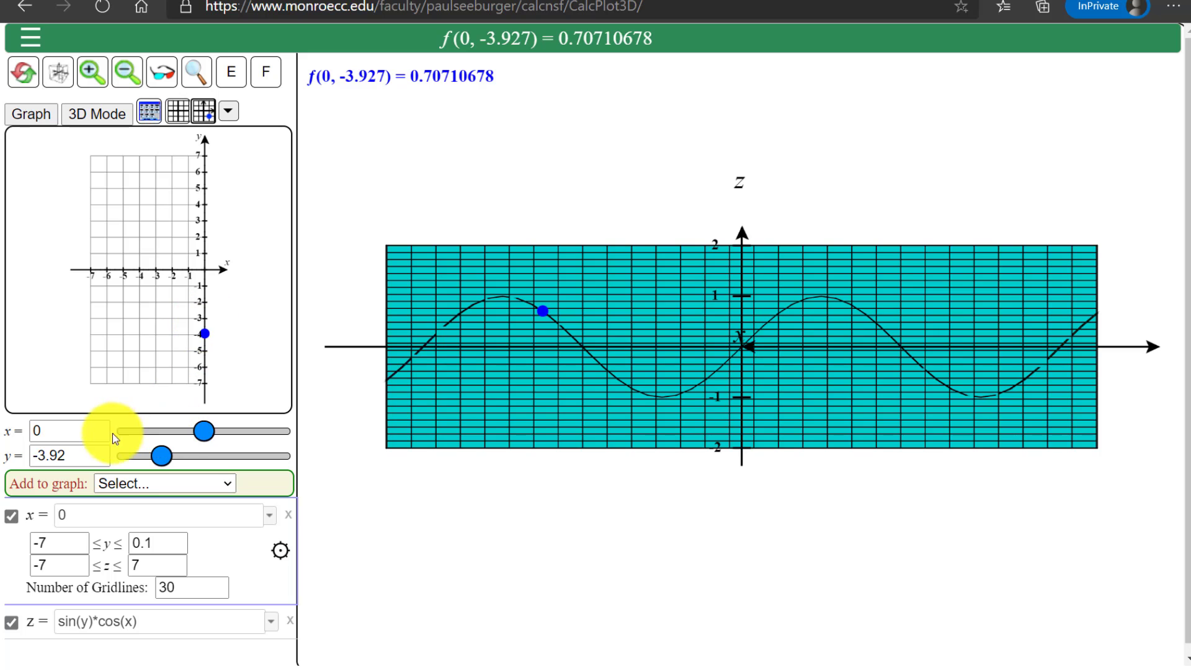
pyautogui.moveTo(155, 453); pyautogui.dragTo(163, 454)
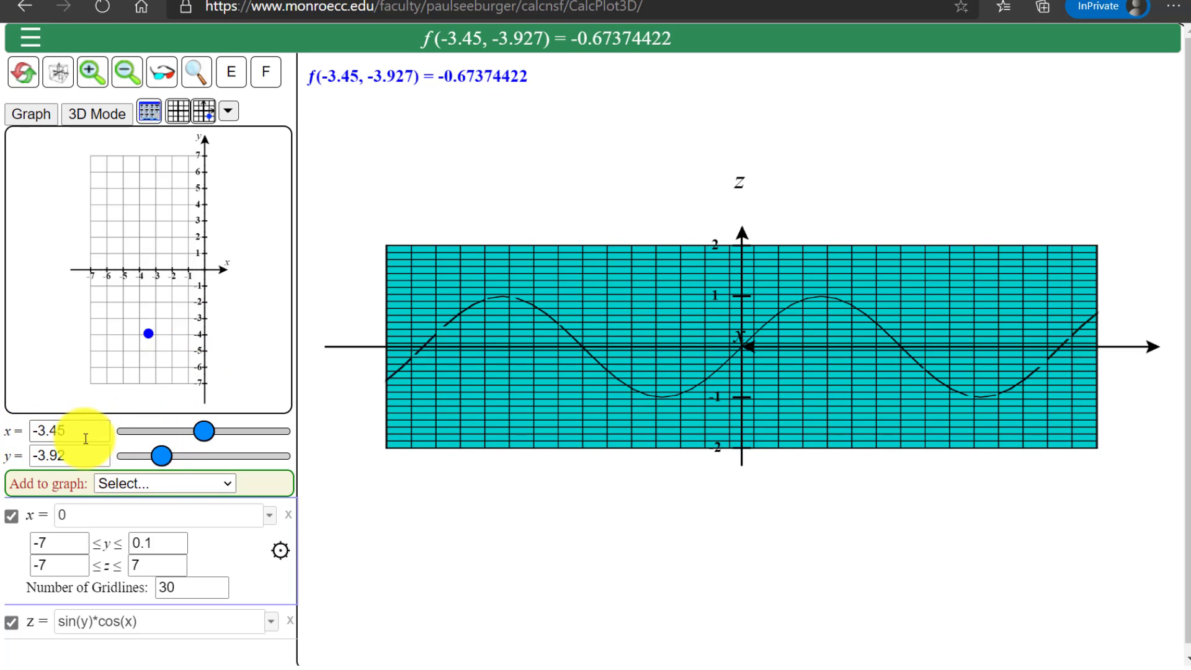
pyautogui.write('0')
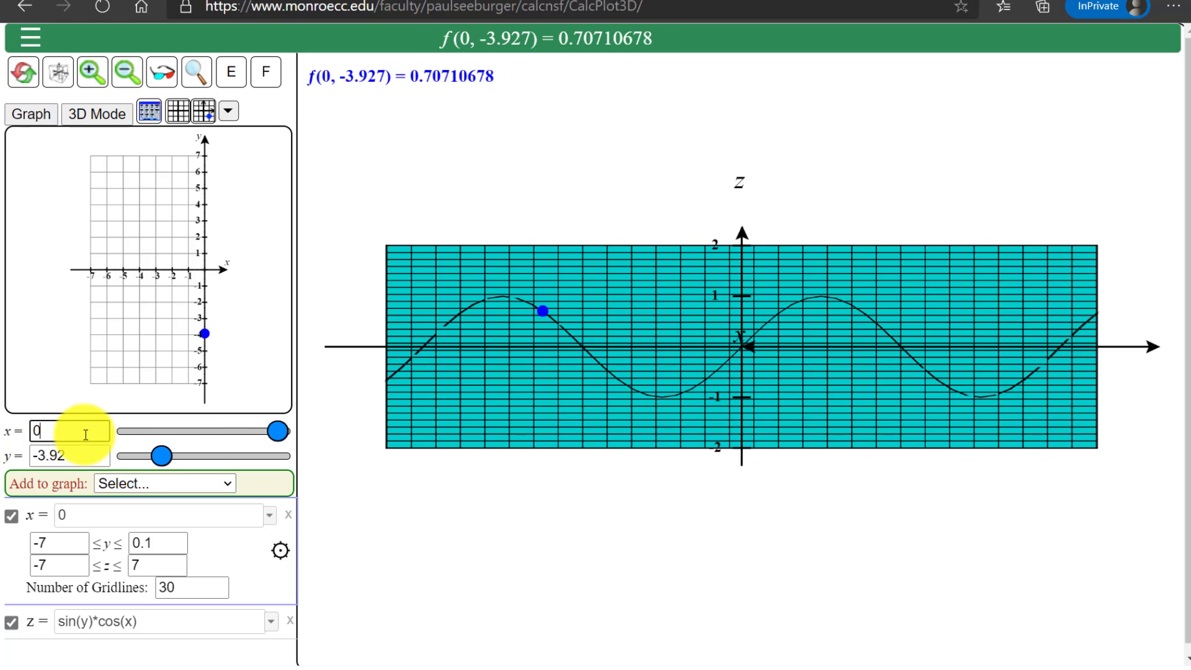
pyautogui.moveTo(162, 459)
pyautogui.mouseDown()
pyautogui.moveTo(280, 459)
pyautogui.moveTo(134, 460)
pyautogui.moveTo(272, 457)
pyautogui.moveTo(136, 458)
pyautogui.moveTo(166, 460)
pyautogui.mouseUp()
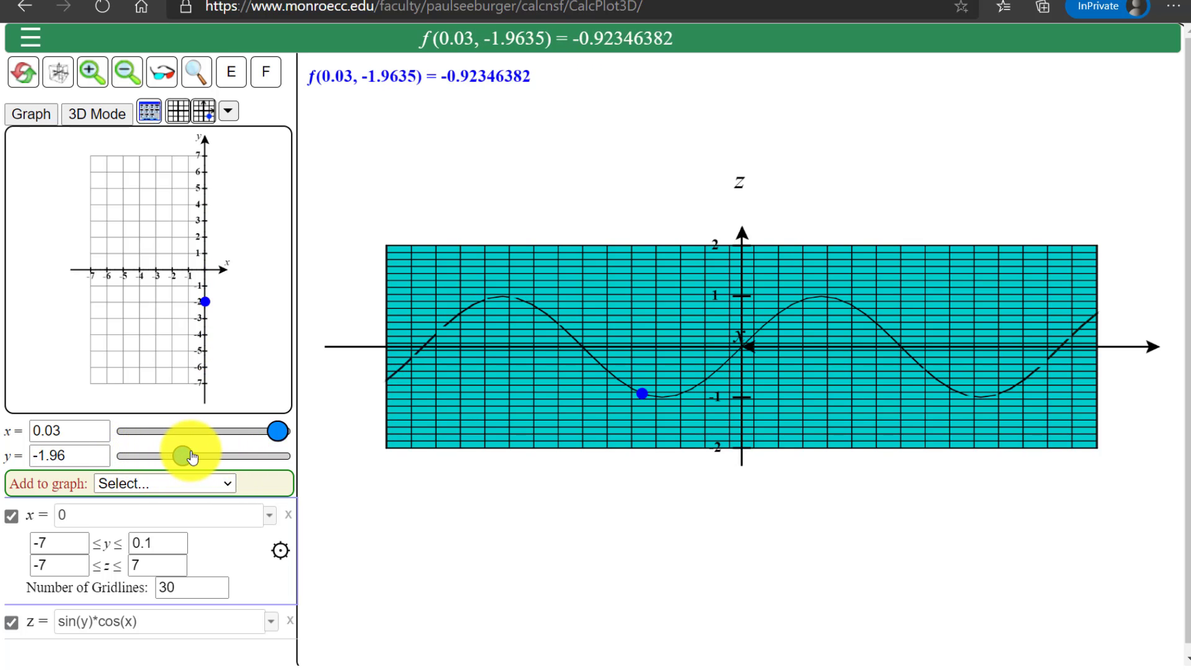
pyautogui.moveTo(253, 456); pyautogui.dragTo(216, 464)
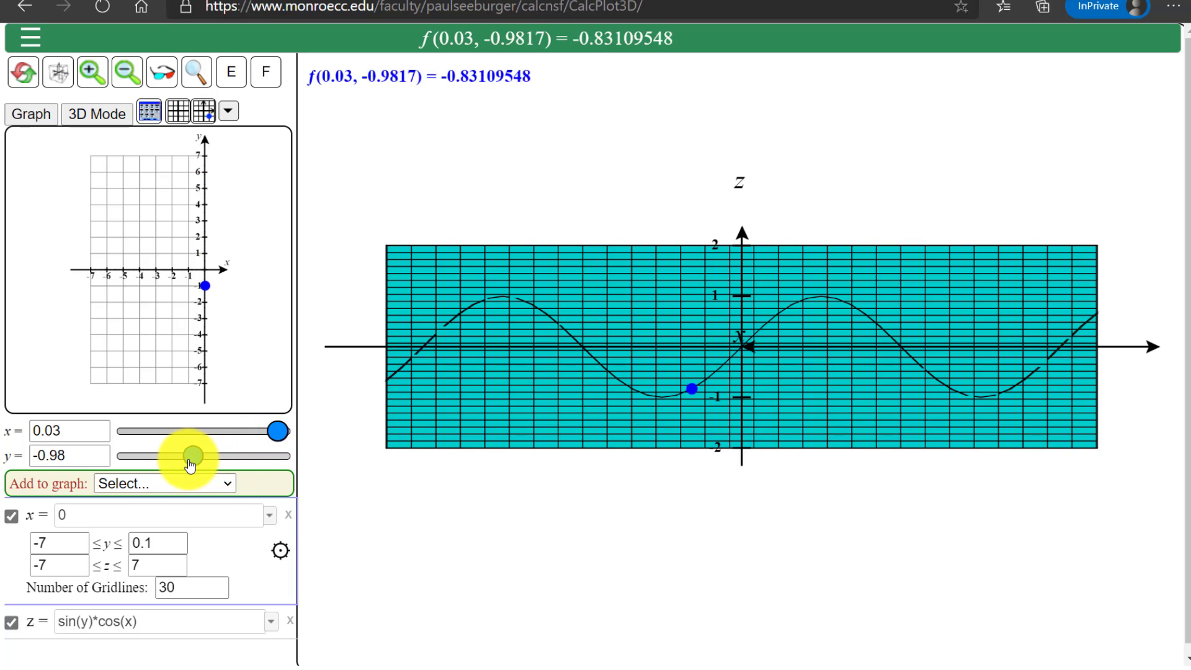
pyautogui.moveTo(129, 466); pyautogui.dragTo(199, 467)
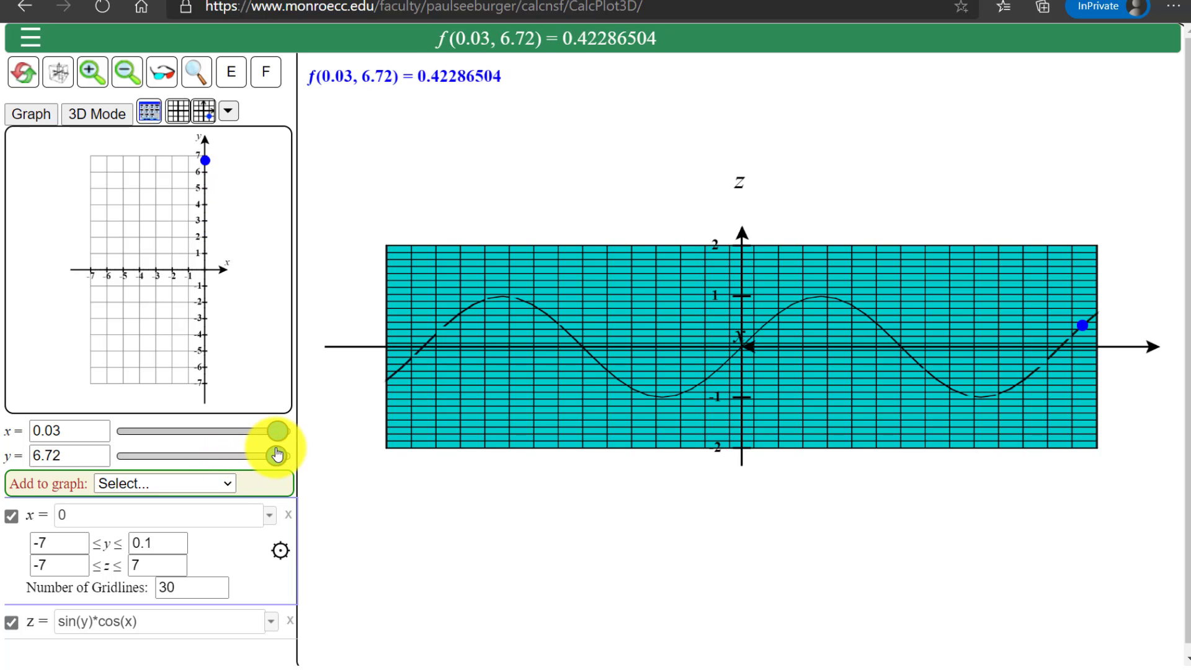
pyautogui.moveTo(282, 456)
pyautogui.mouseDown()
pyautogui.moveTo(129, 470)
pyautogui.moveTo(280, 444)
pyautogui.moveTo(241, 459)
pyautogui.moveTo(130, 462)
pyautogui.moveTo(275, 438)
pyautogui.mouseUp()
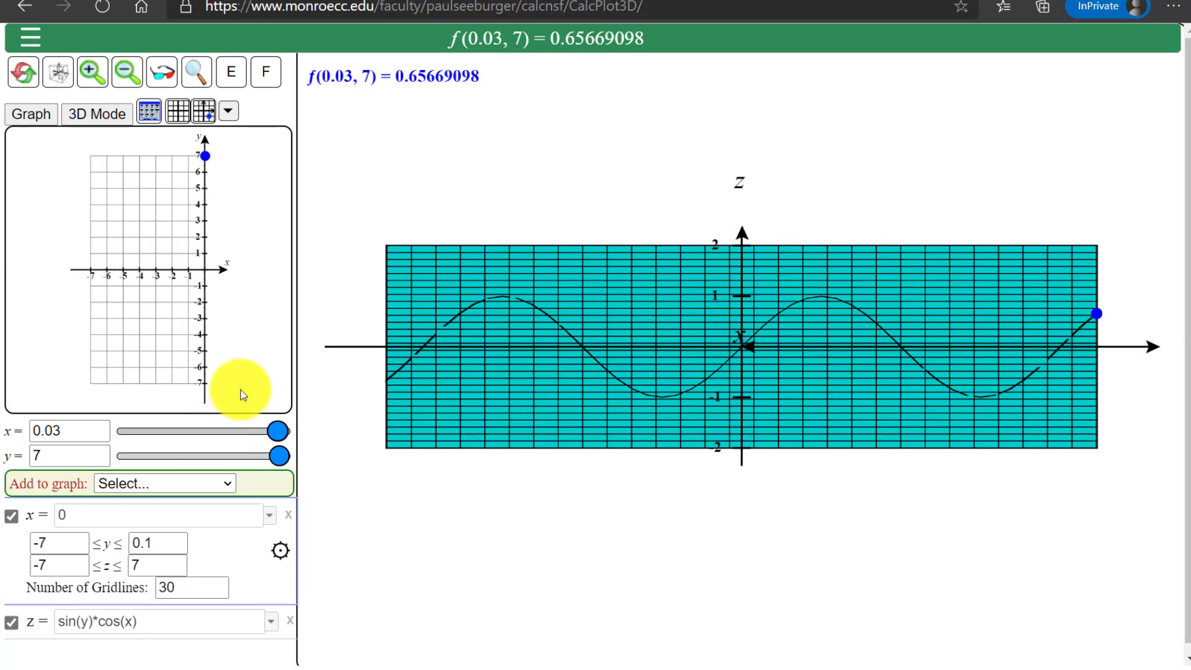
# Restore the x-axis maximum to 7 and remove the plane x = 0 from the graph
pyautogui.click(149, 115)
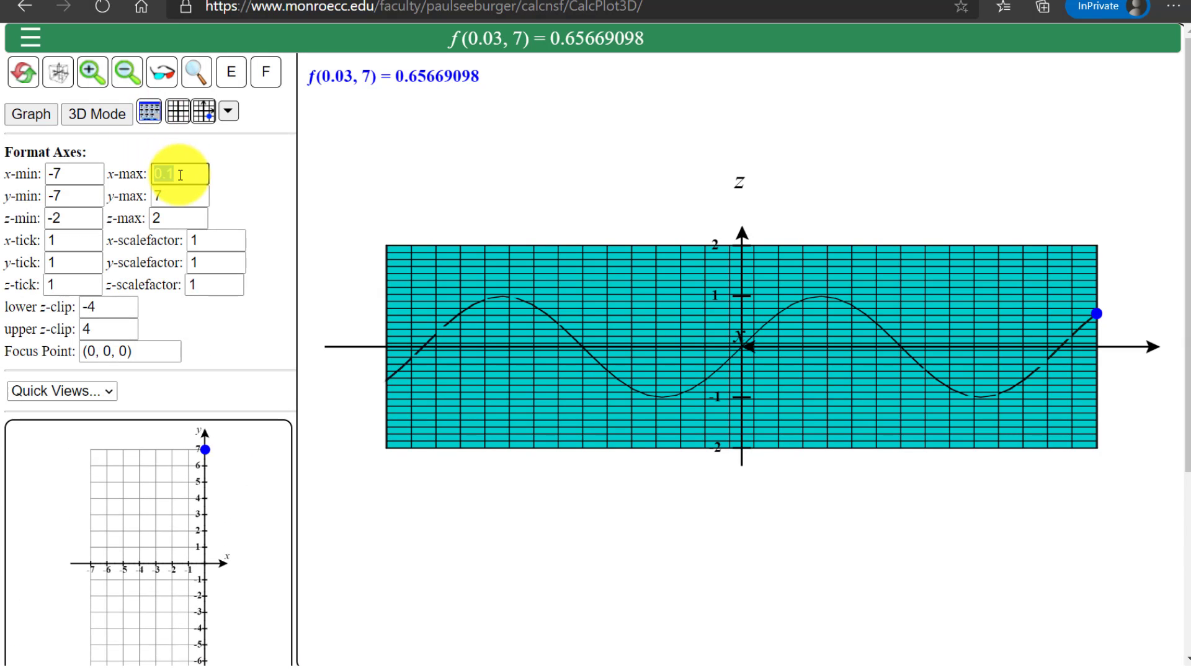
pyautogui.press('Return')
pyautogui.click(149, 115)
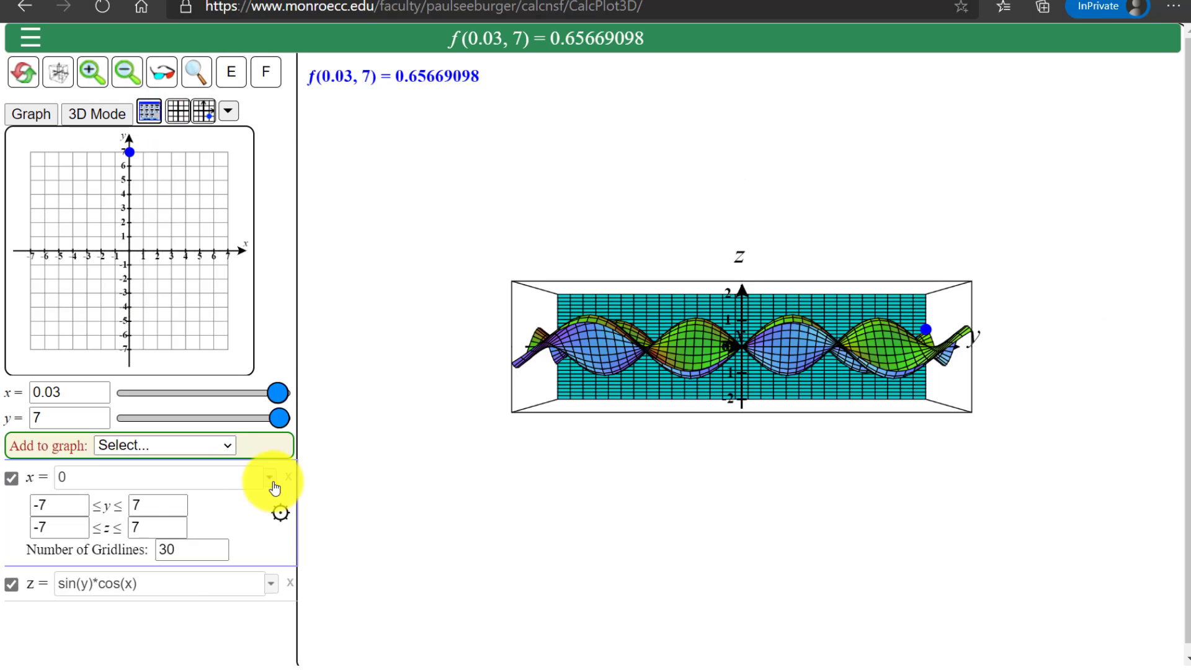
pyautogui.click(289, 479)
# Add a y = f(x,z) function to the graph and plot the plane y = 1.5
pyautogui.click(225, 446)
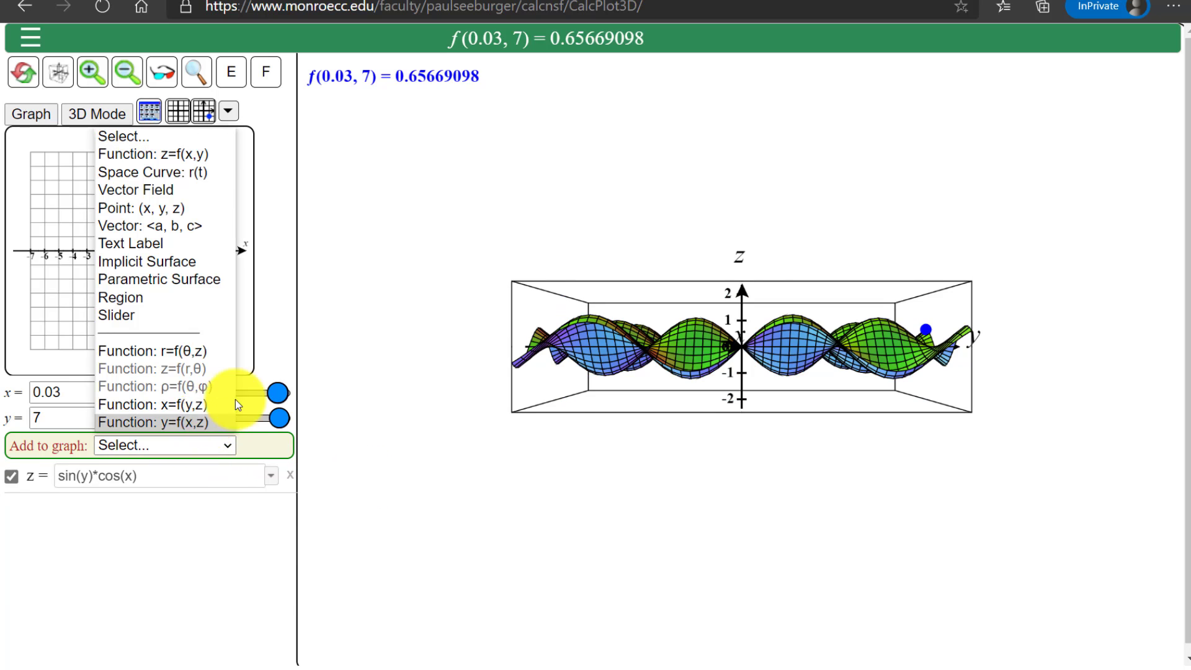
pyautogui.click(186, 422)
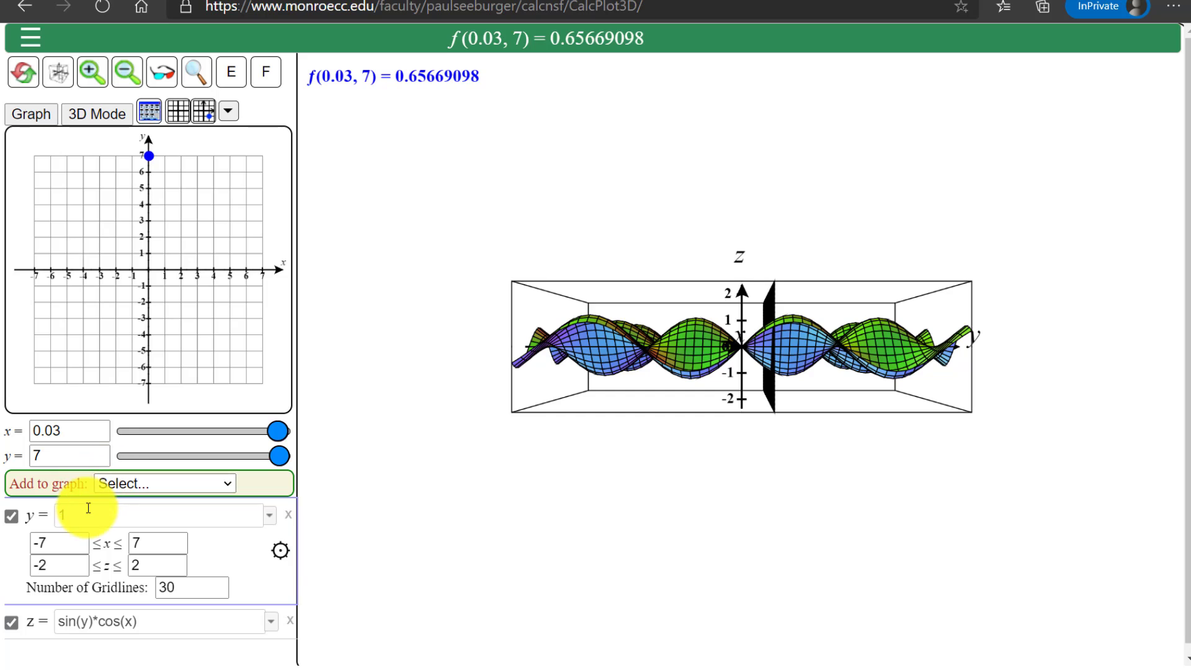
pyautogui.click(88, 509)
pyautogui.write('1.5')
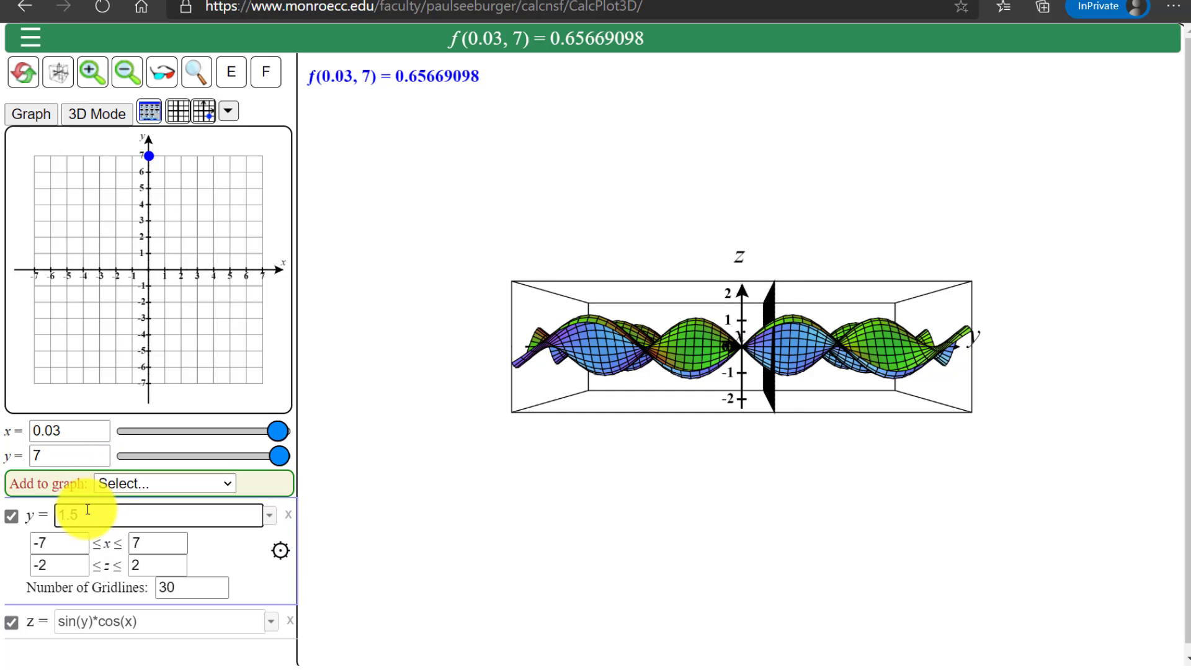
pyautogui.press('Return')
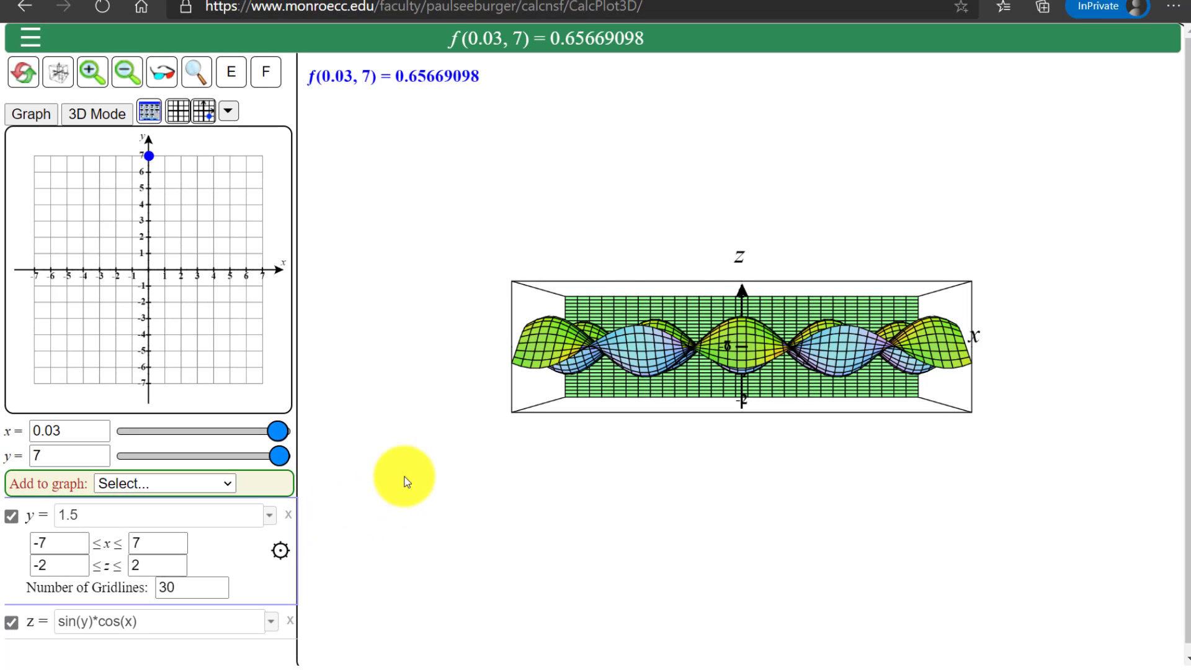
# Set the y-axis maximum to 1.6 to cut the surface at the plane y = 1.5, and hide the axis format settings
pyautogui.click(149, 112)
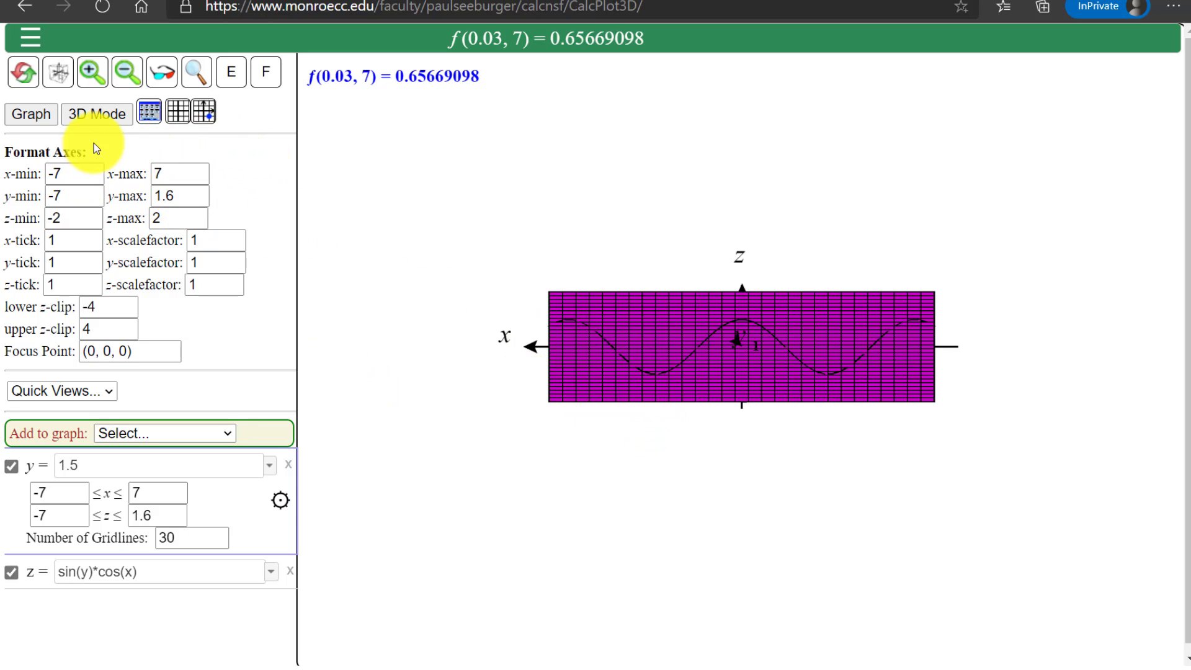
pyautogui.click(149, 112)
# Show the trace point and slide its x coordinate along the y = 1.5 cross-section, from about -6.58 to about 4.34
pyautogui.click(203, 110)
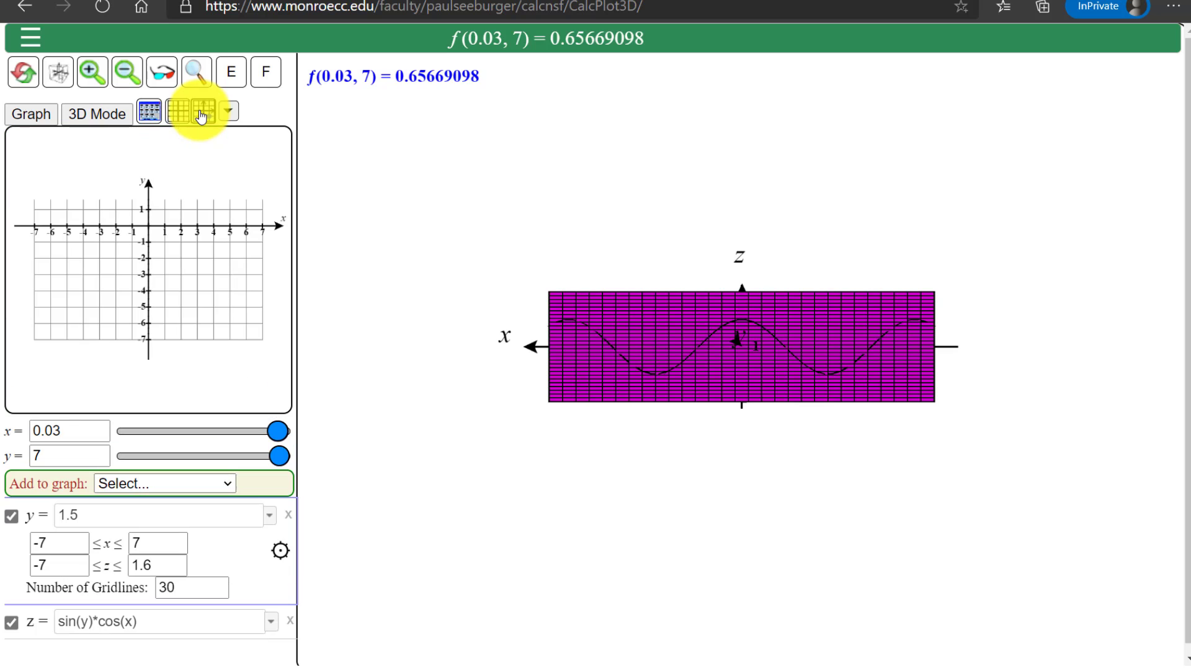
pyautogui.moveTo(225, 433); pyautogui.dragTo(136, 428)
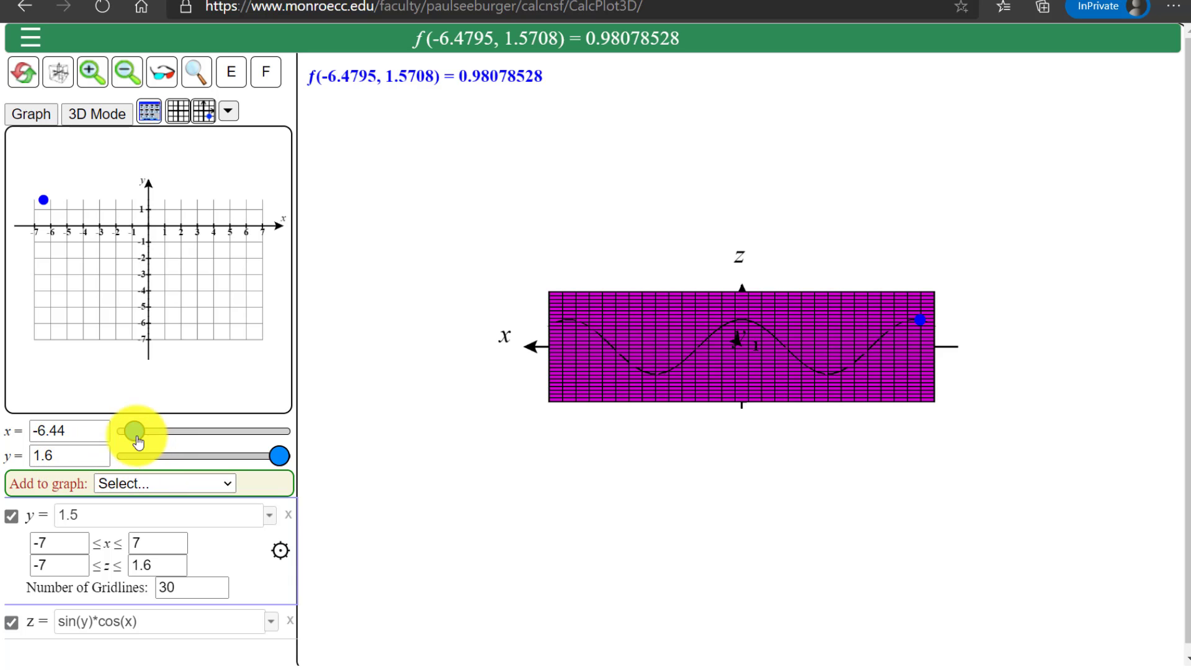
pyautogui.moveTo(135, 430); pyautogui.dragTo(131, 432)
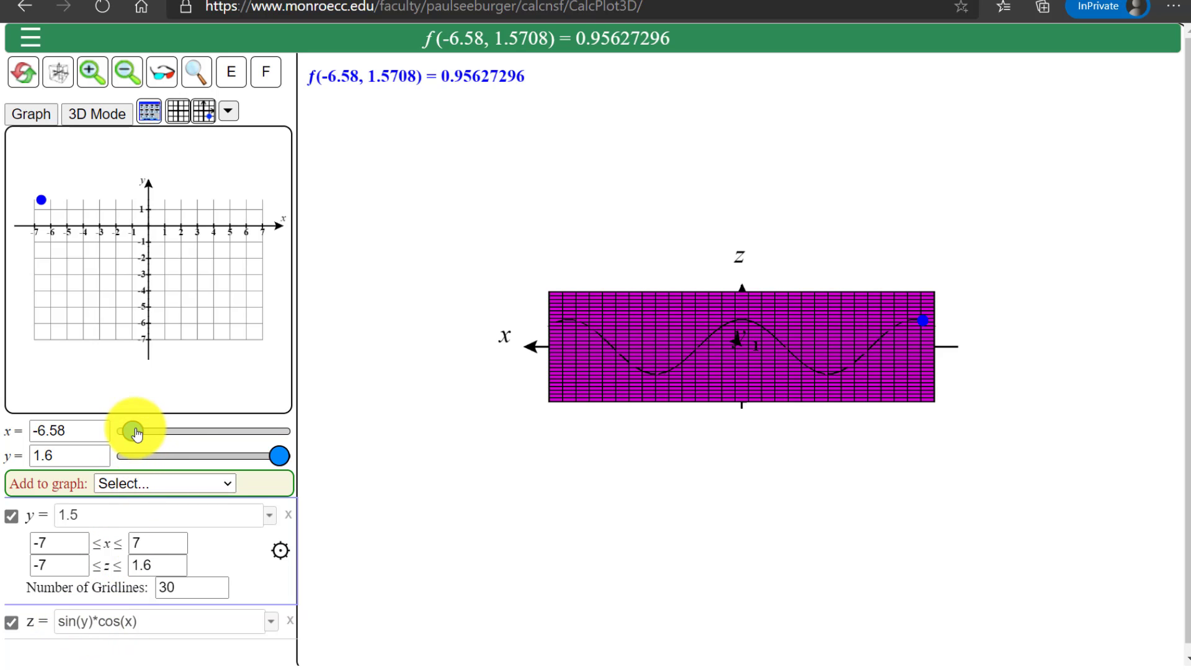
pyautogui.moveTo(132, 431); pyautogui.dragTo(278, 437)
pyautogui.moveTo(237, 438)
pyautogui.mouseDown()
pyautogui.moveTo(138, 436)
pyautogui.moveTo(251, 431)
pyautogui.mouseUp()
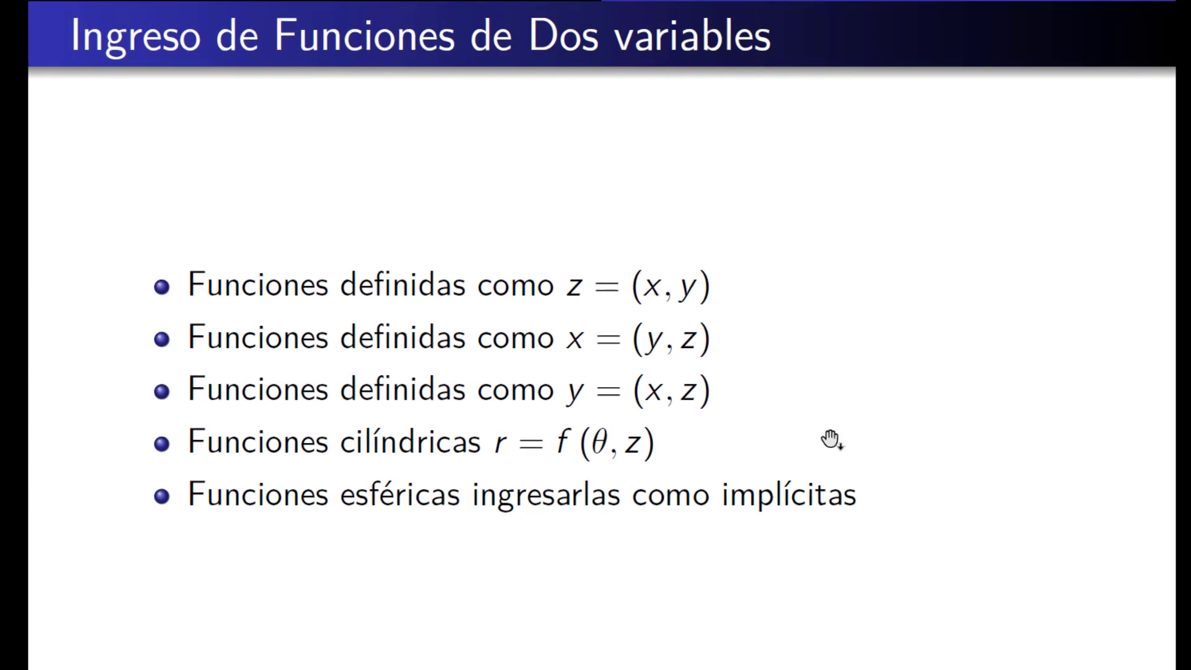
pyautogui.press('Left')
pyautogui.press('Left')
pyautogui.press('Left')
pyautogui.press('Left')
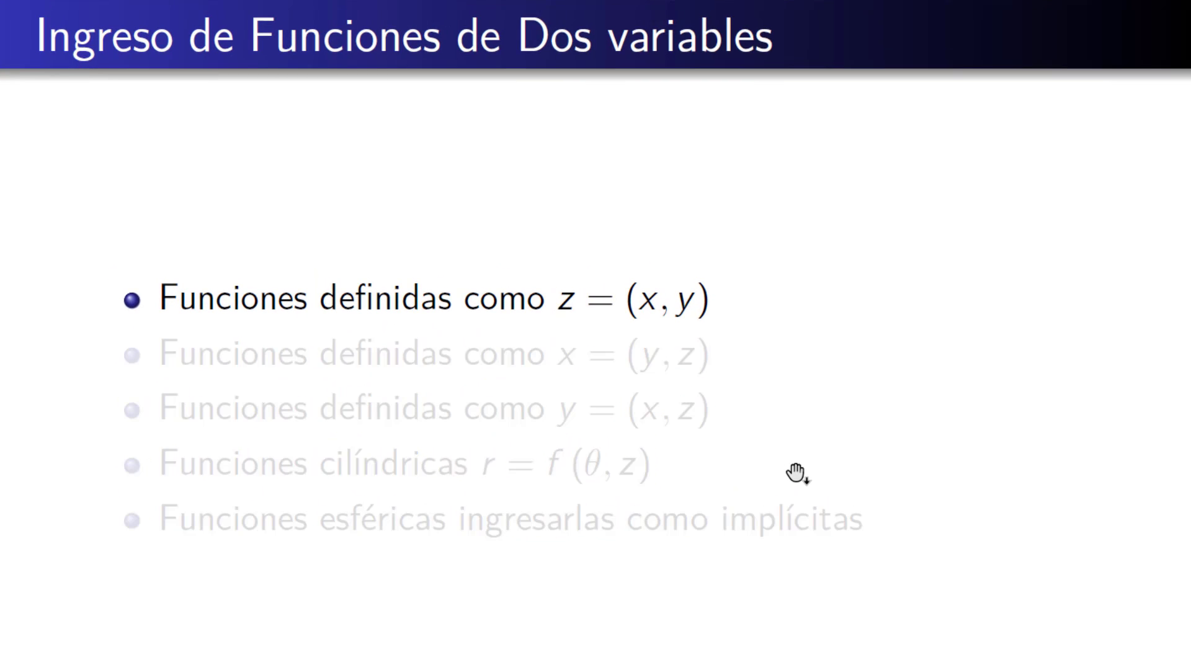
pyautogui.press('Right')
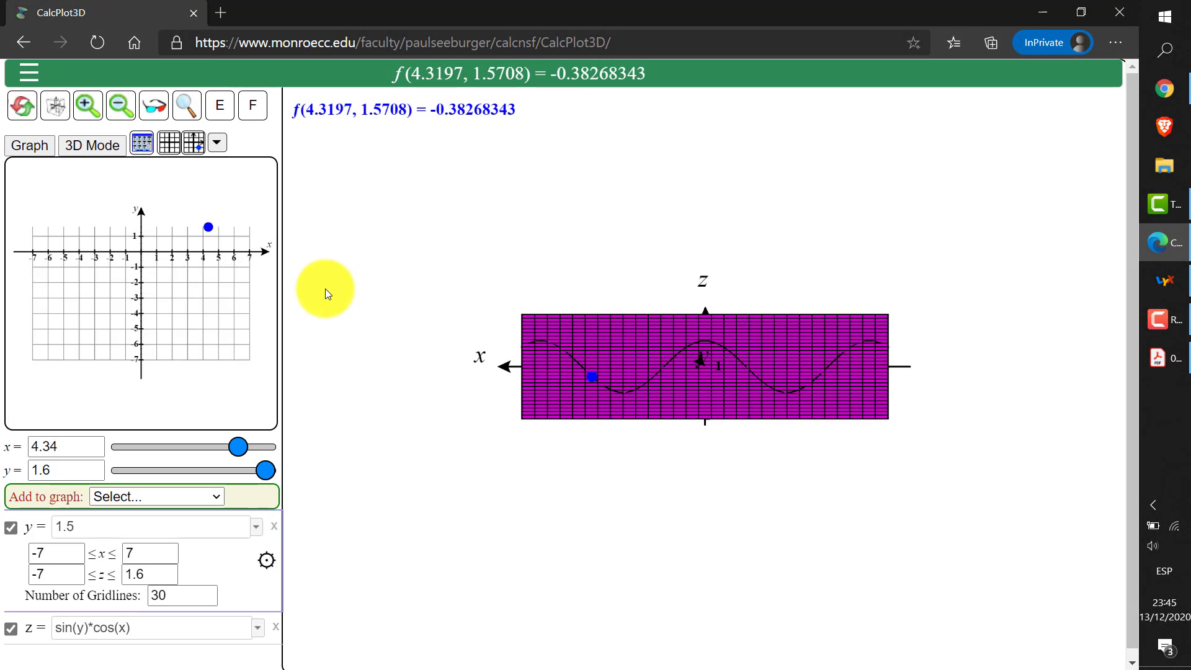
# Reset the plot and remove the default function z = 7xy/e^(x^2 + y^2)
pyautogui.click(22, 109)
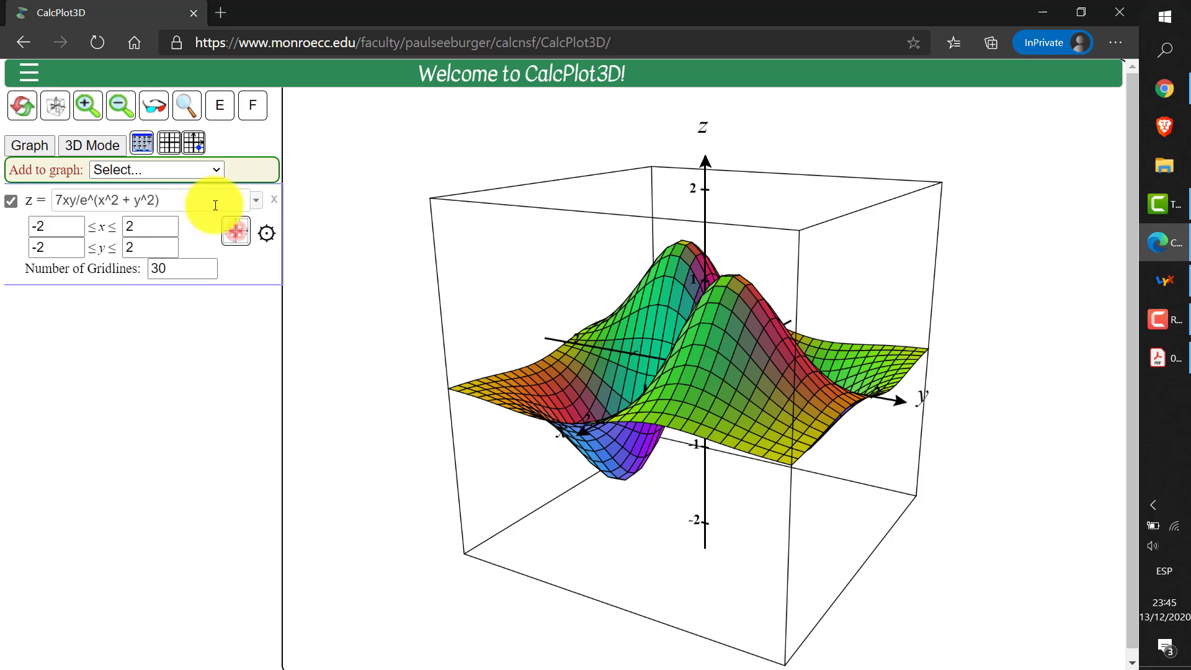
pyautogui.click(274, 199)
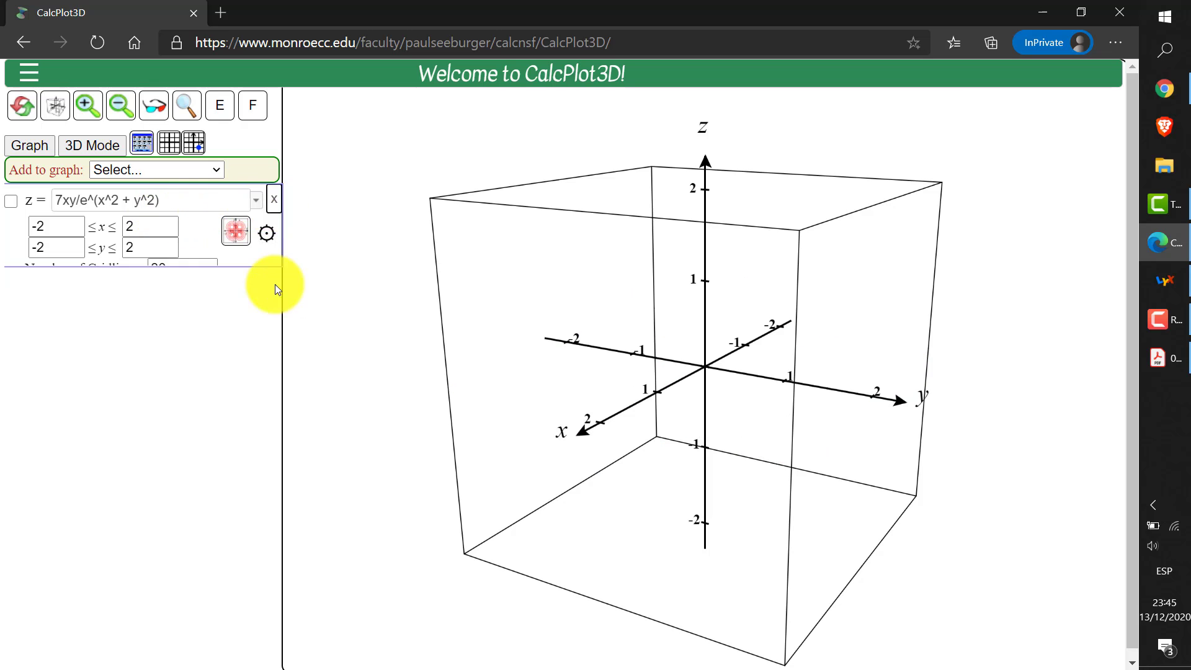
# Add an x = f(y,z) function and graph x = sqrt(1-z^2)
pyautogui.click(207, 166)
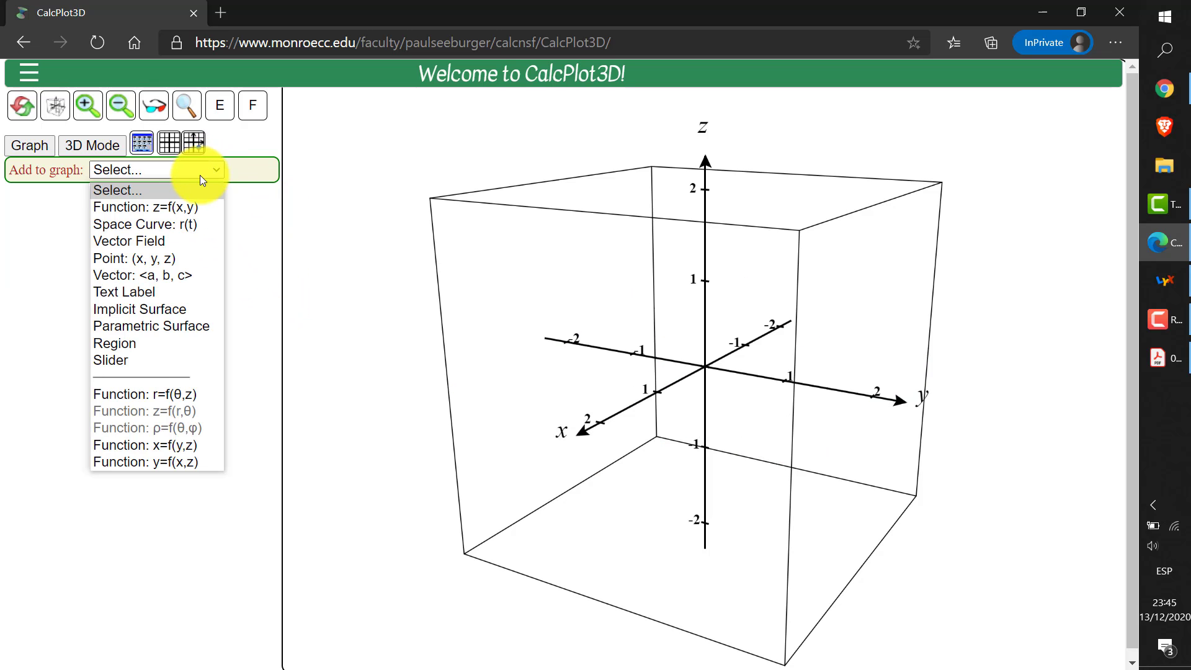
pyautogui.click(151, 444)
pyautogui.click(80, 203)
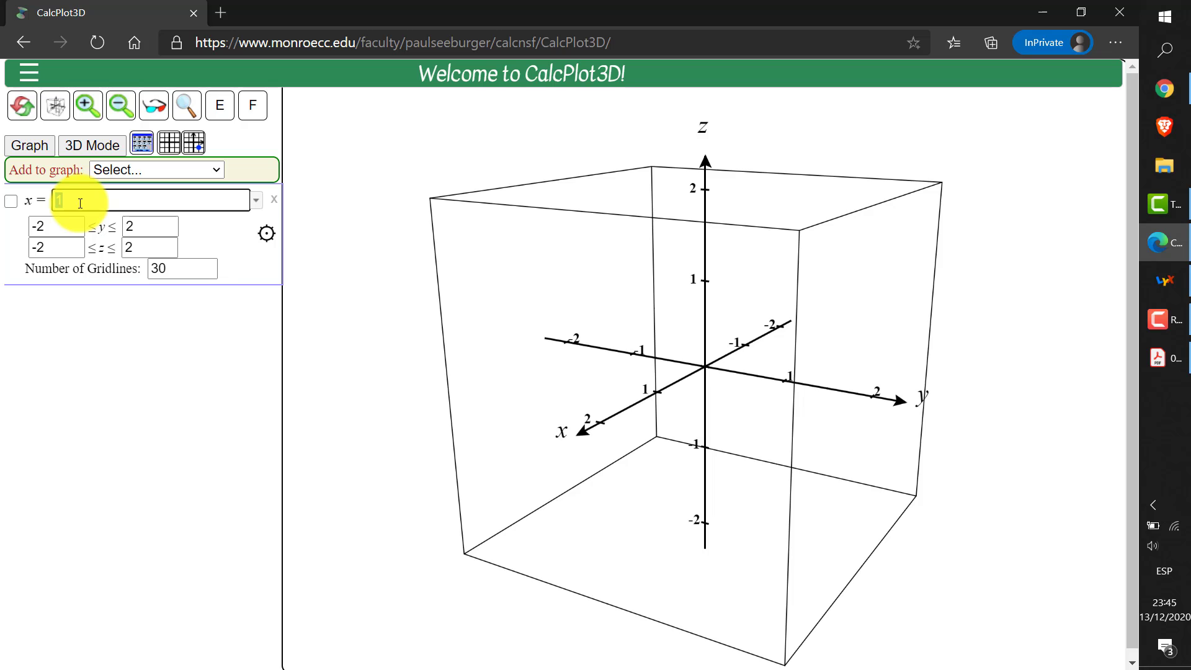
pyautogui.write('sqrt(1-z^2)')
pyautogui.press('Return')
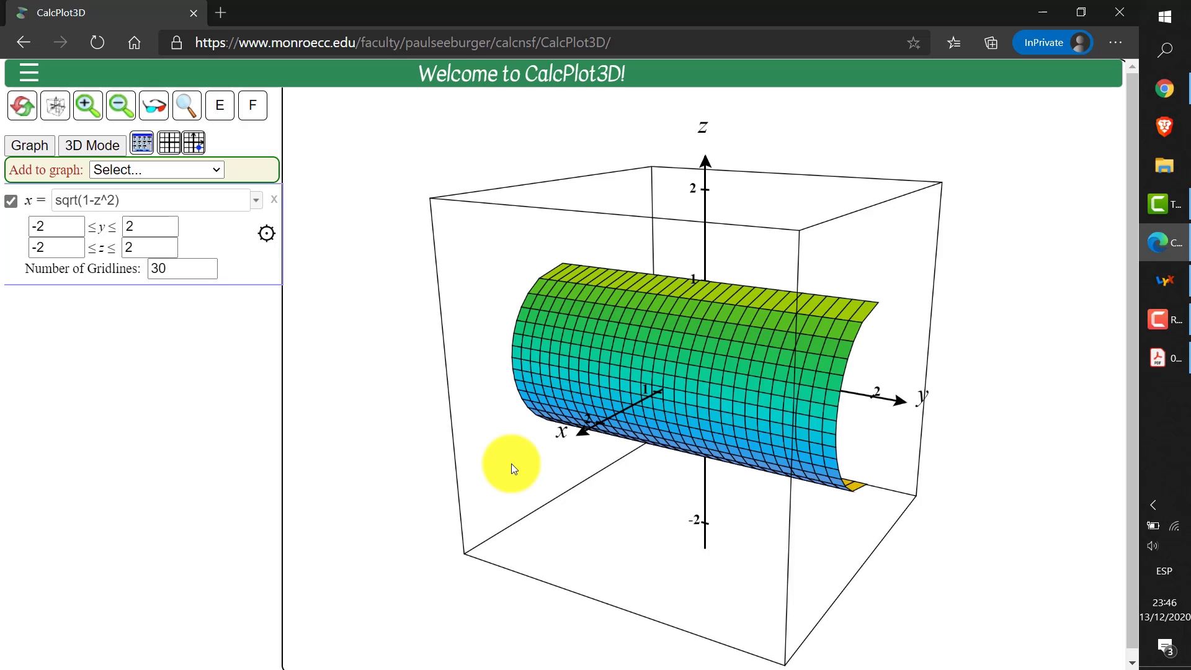
# Set the number of gridlines of the half-cylinder surface to 50
pyautogui.doubleClick(190, 263)
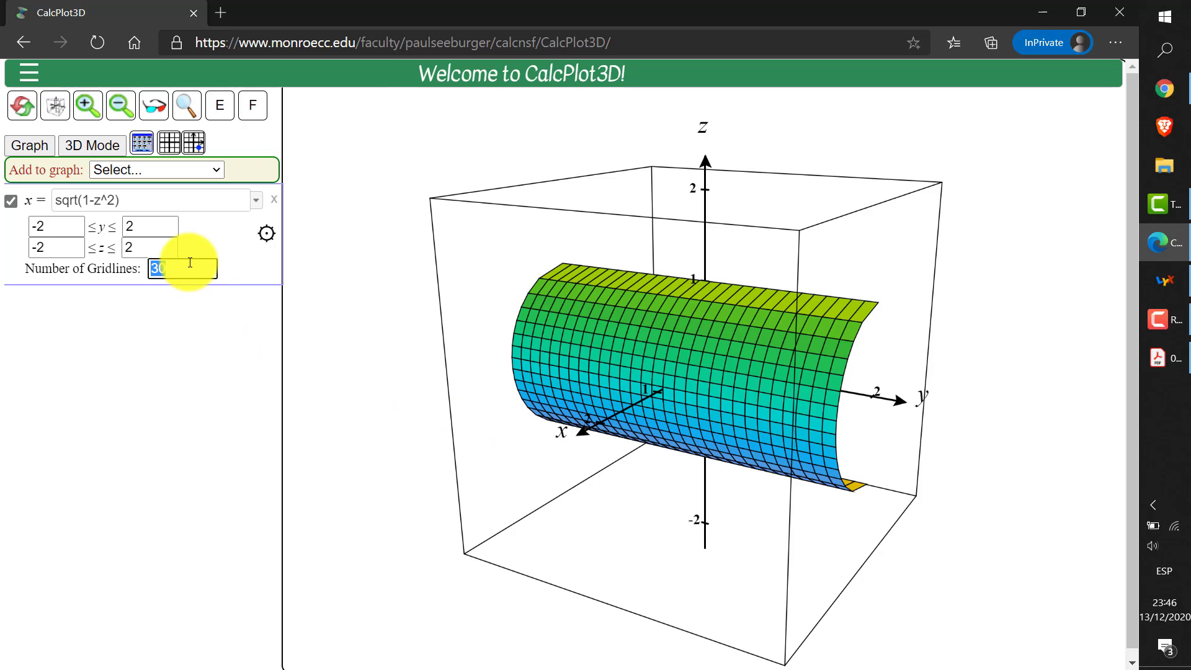
pyautogui.write('50')
pyautogui.press('Return')
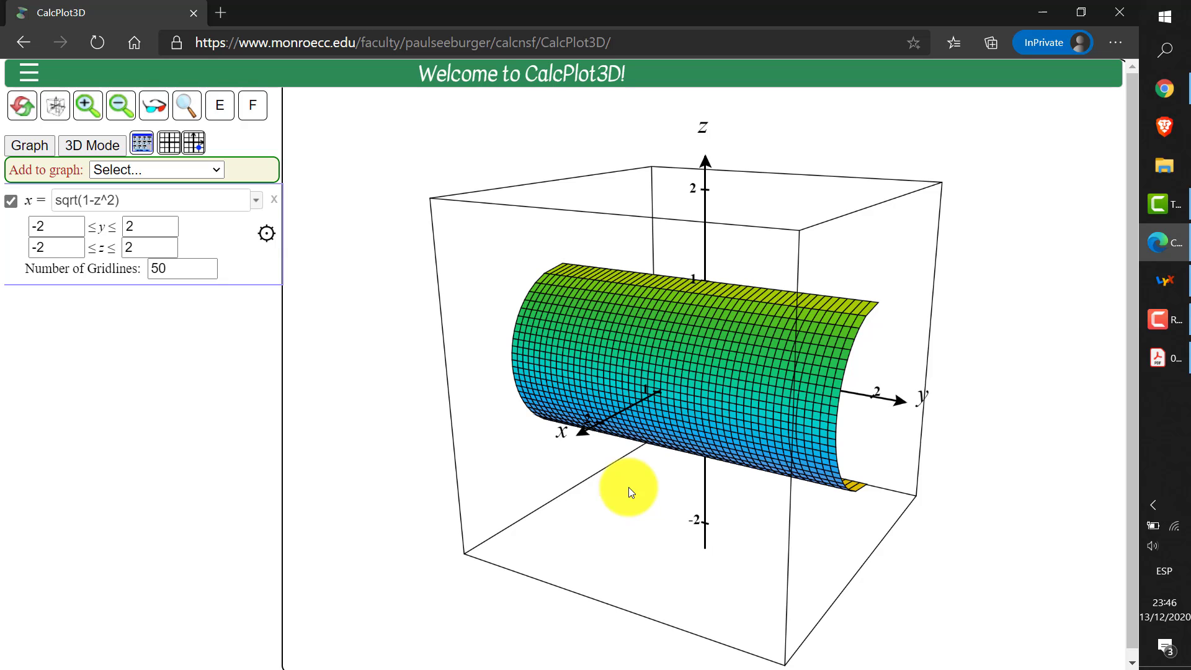
# Add the plane y = 1 to the graph, display it, and view the plot along the y-axis
pyautogui.click(214, 169)
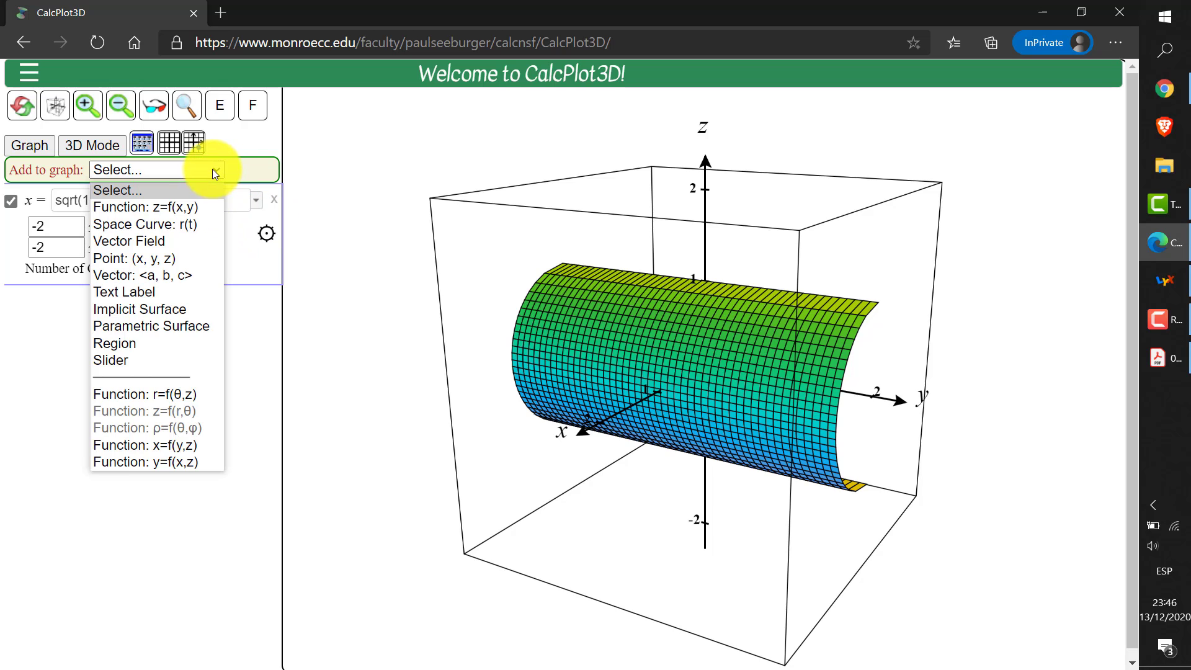
pyautogui.click(173, 460)
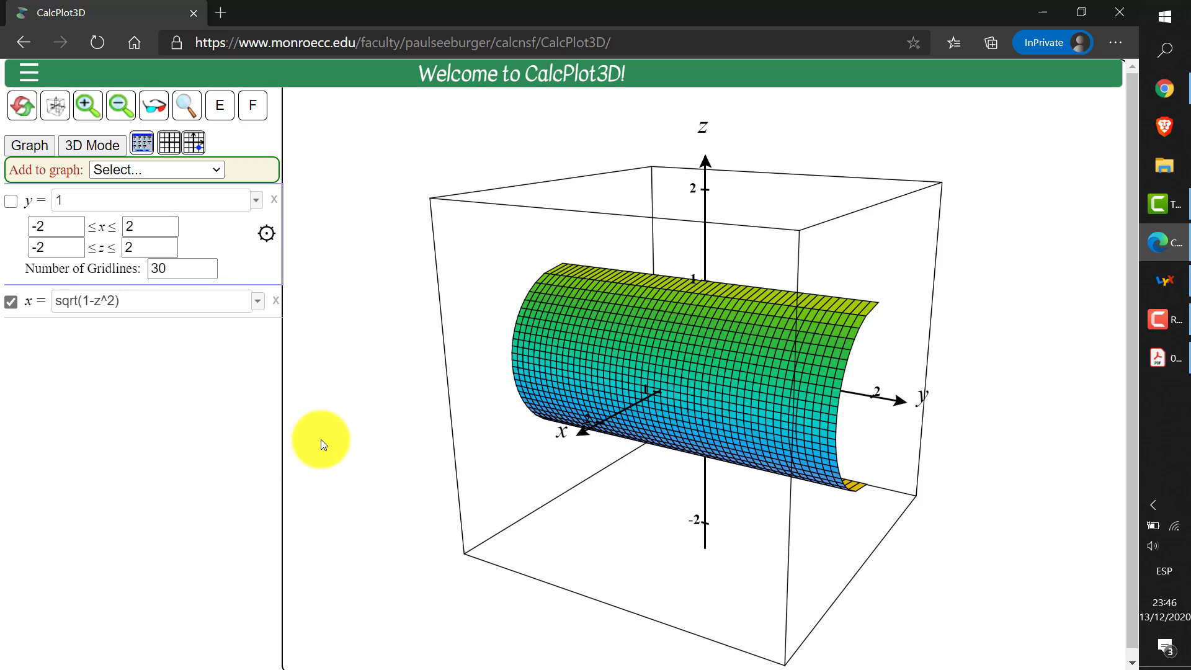
pyautogui.click(11, 201)
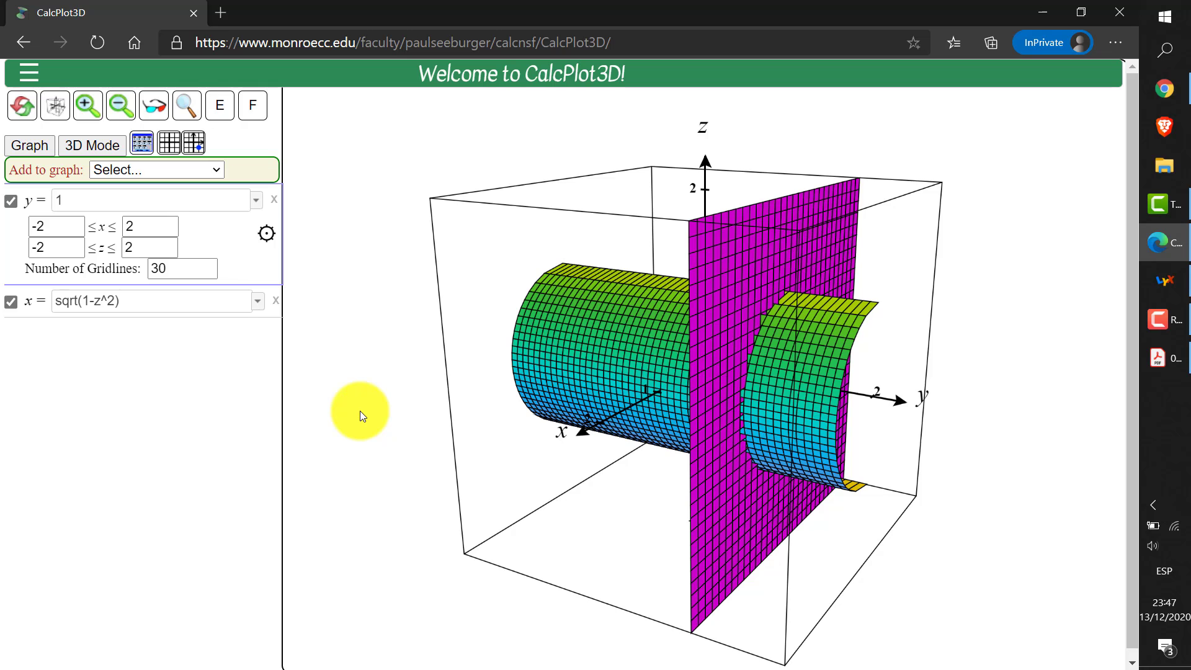
pyautogui.press('y')
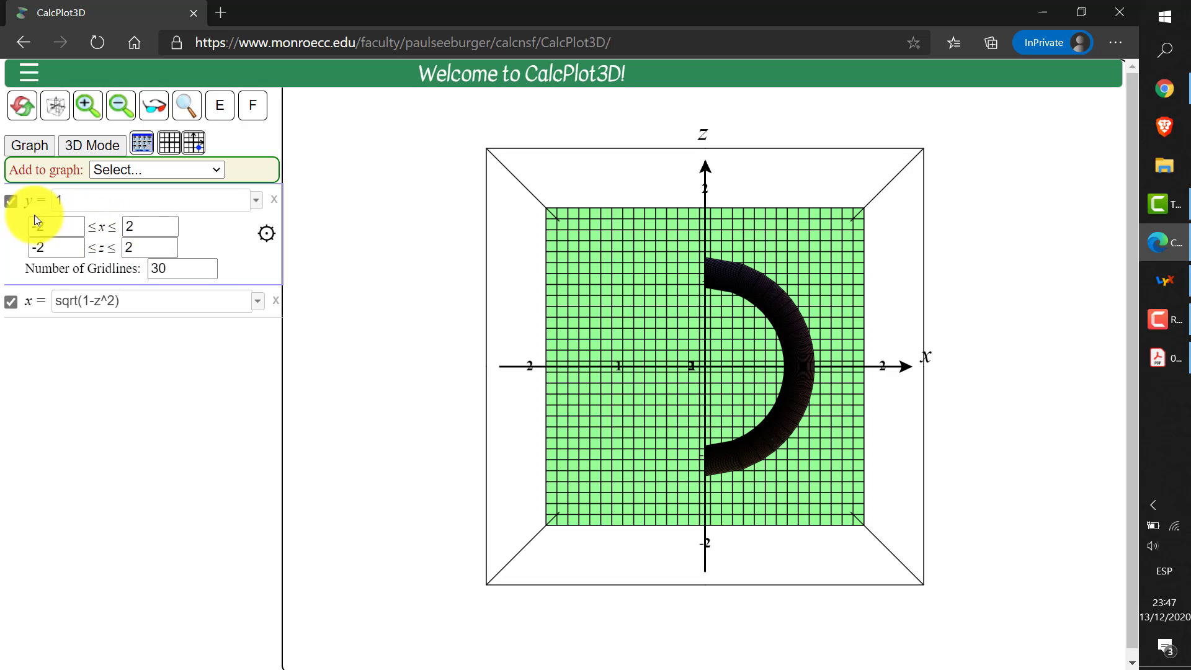
# Set the y-axis maximum to 1.1 to cut the surface at the plane y = 1, and expand the settings of x = sqrt(1-z^2)
pyautogui.click(142, 143)
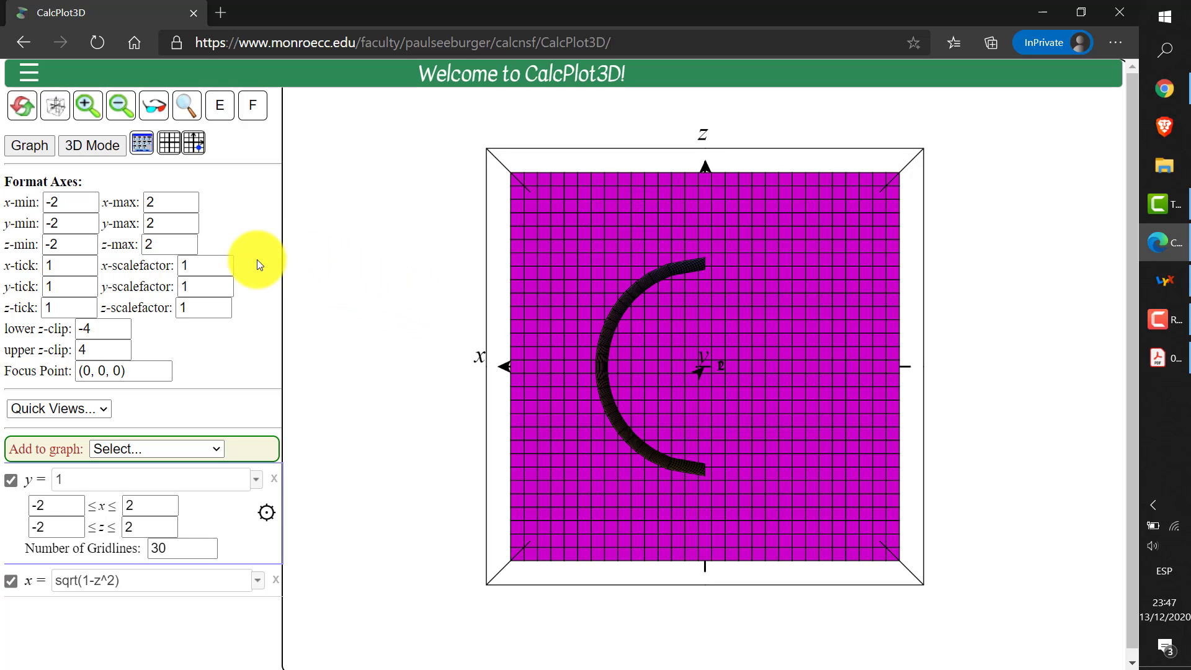
pyautogui.doubleClick(177, 225)
pyautogui.write('1.1')
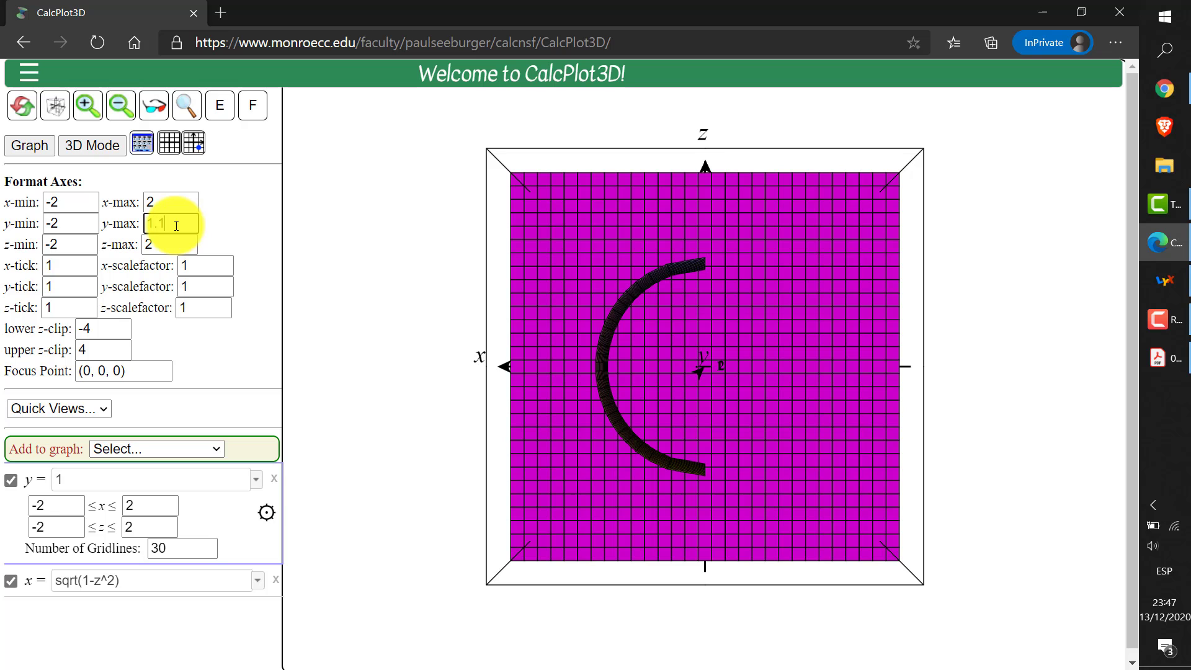
pyautogui.press('Return')
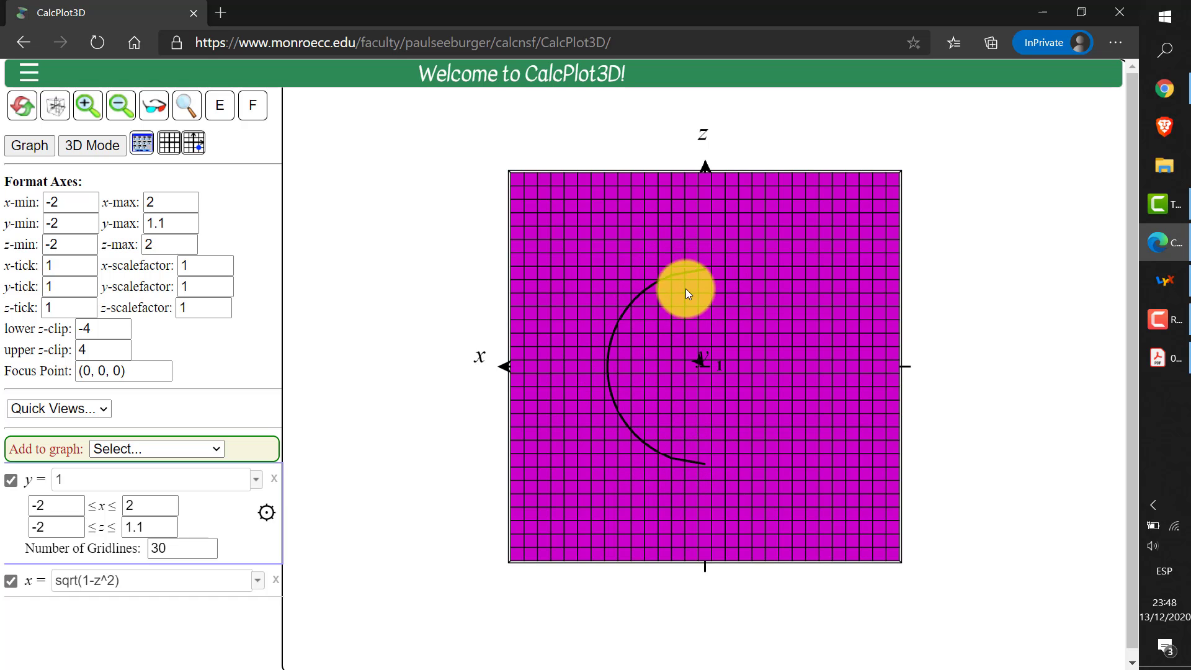
pyautogui.click(132, 580)
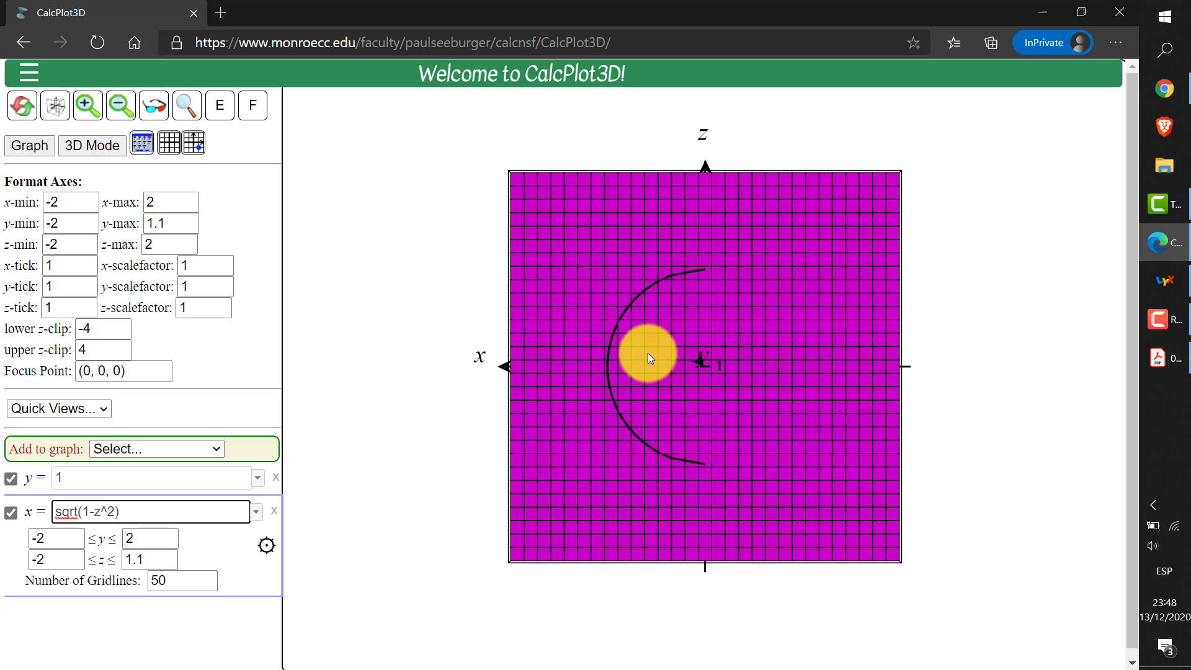
# Move the plane to y = 1.5 and set the y-axis maximum to 1.6 to cut the half-cylinder there
pyautogui.moveTo(648, 352); pyautogui.dragTo(732, 363)
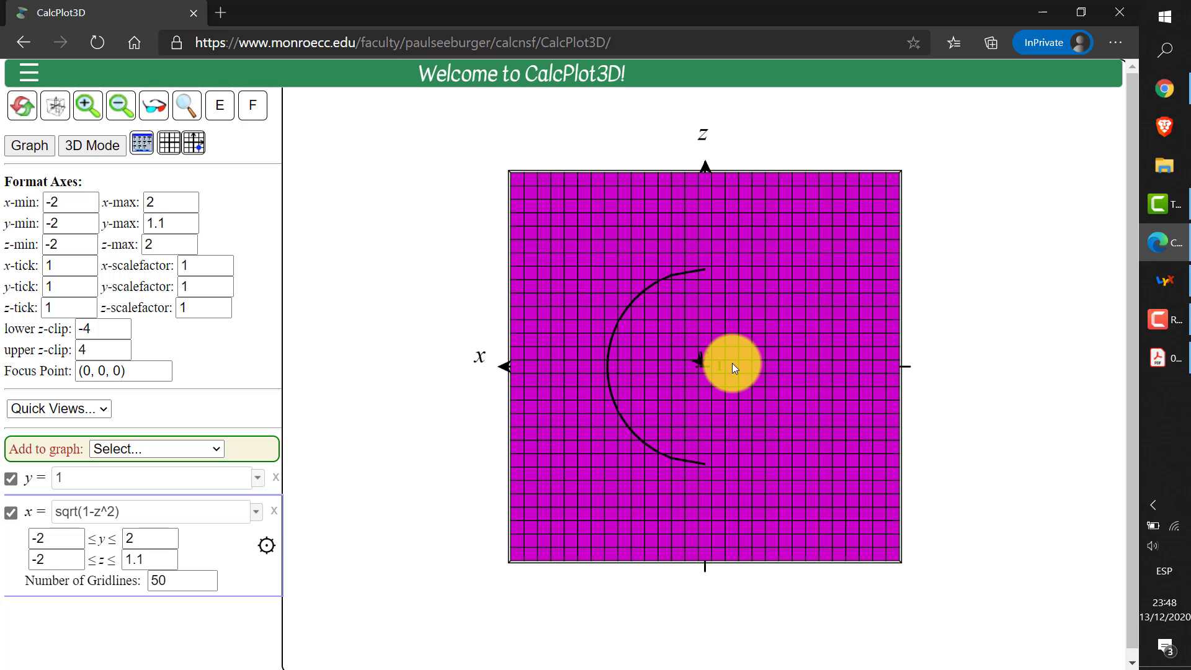
pyautogui.click(57, 511)
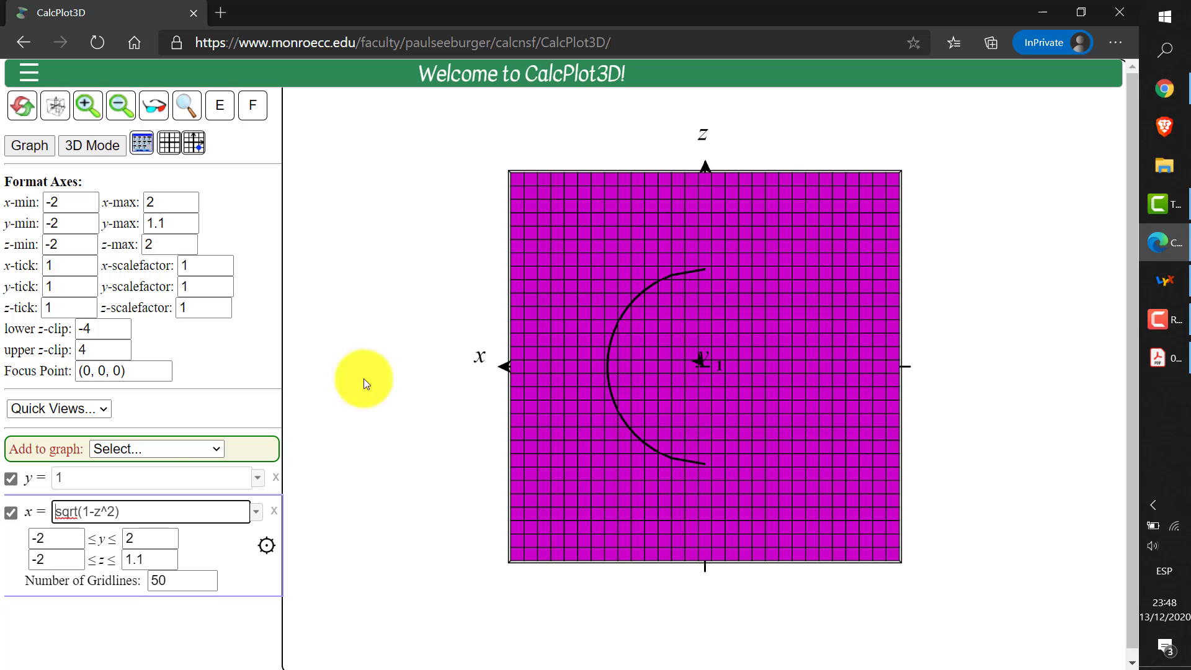
pyautogui.click(113, 483)
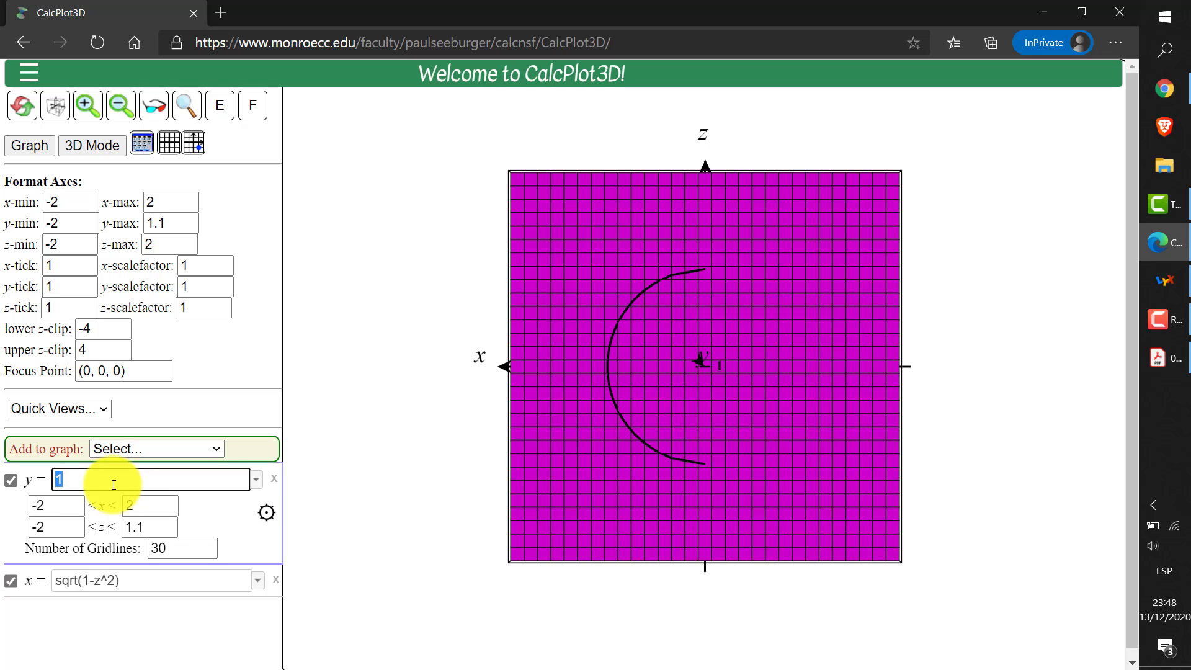
pyautogui.write('1.5')
pyautogui.press('Return')
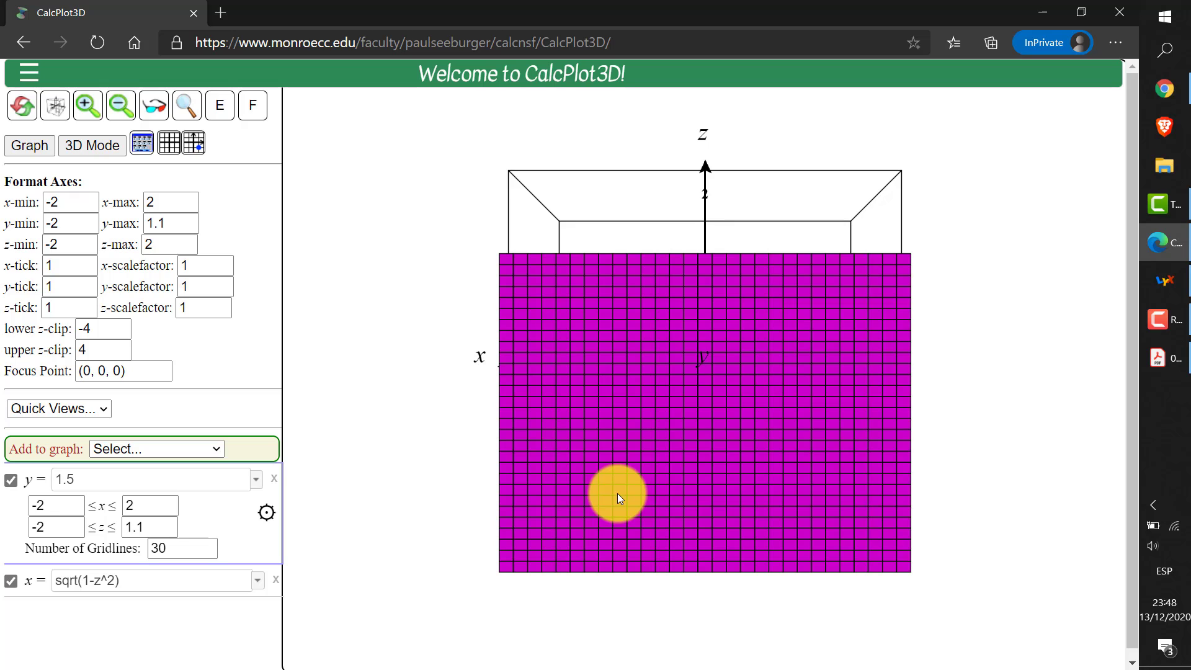
pyautogui.click(181, 222)
pyautogui.write('.6')
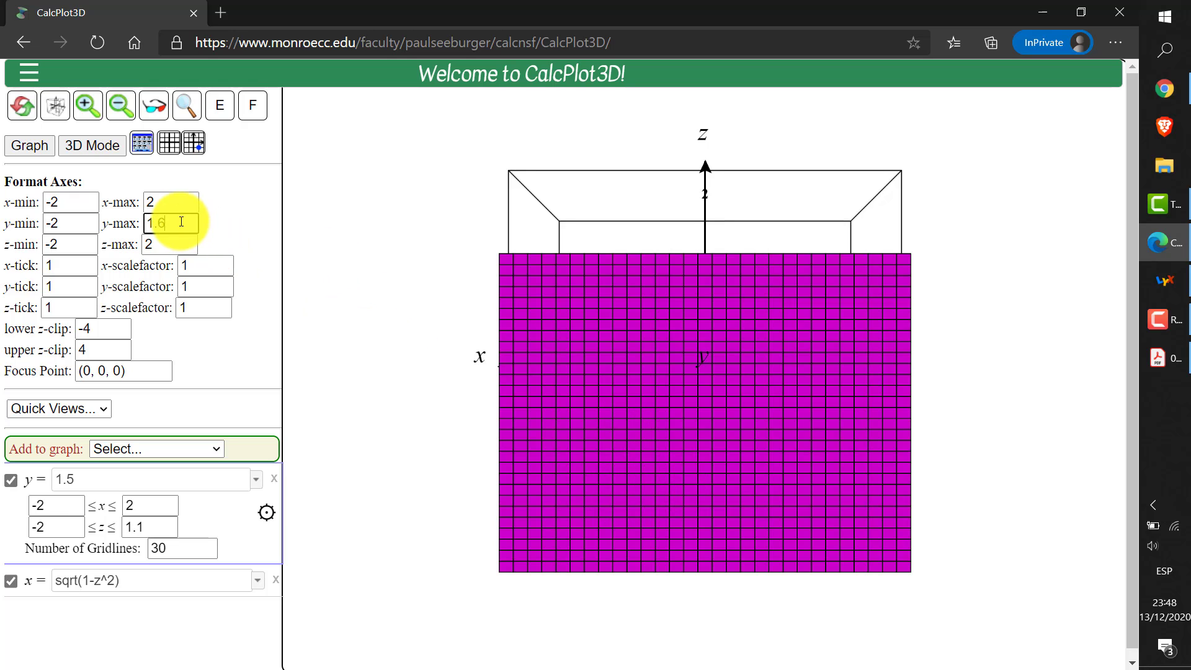
pyautogui.press('Return')
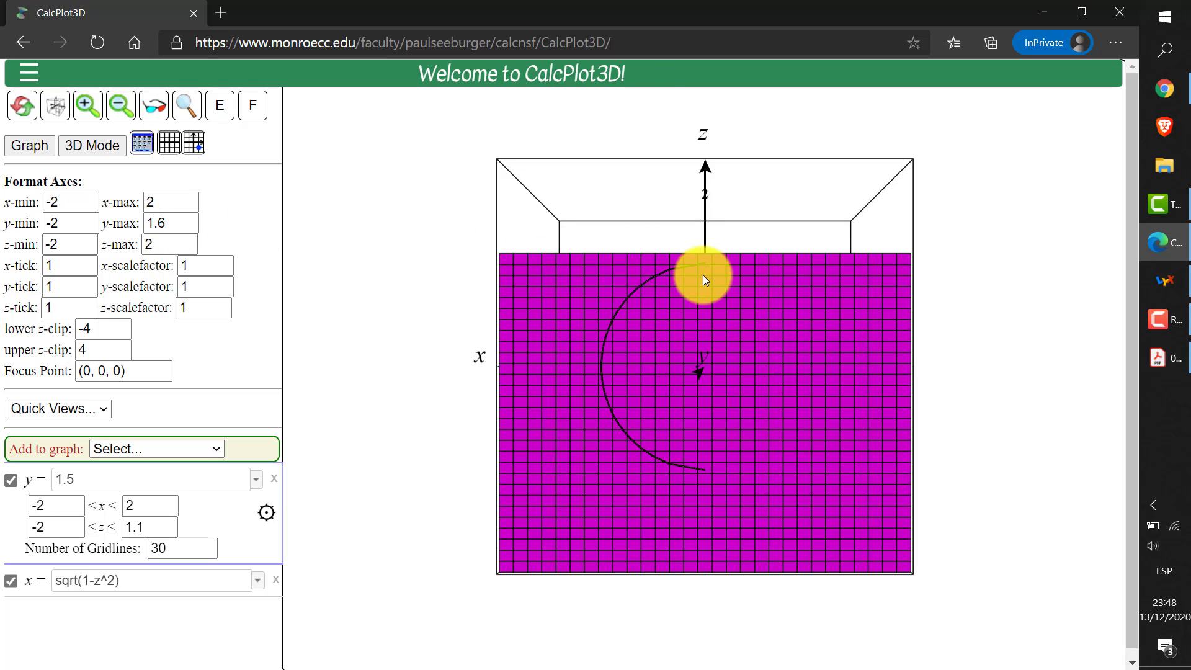
# Tilt the plot to examine how the plane y = 1.5 cuts the half-cylinder surface
pyautogui.press('Down')
pyautogui.press('Down')
pyautogui.press('Down')
pyautogui.press('Down')
pyautogui.press('Down')
pyautogui.press('Down')
pyautogui.press('Down')
pyautogui.press('Down')
pyautogui.press('Down')
pyautogui.press('Down')
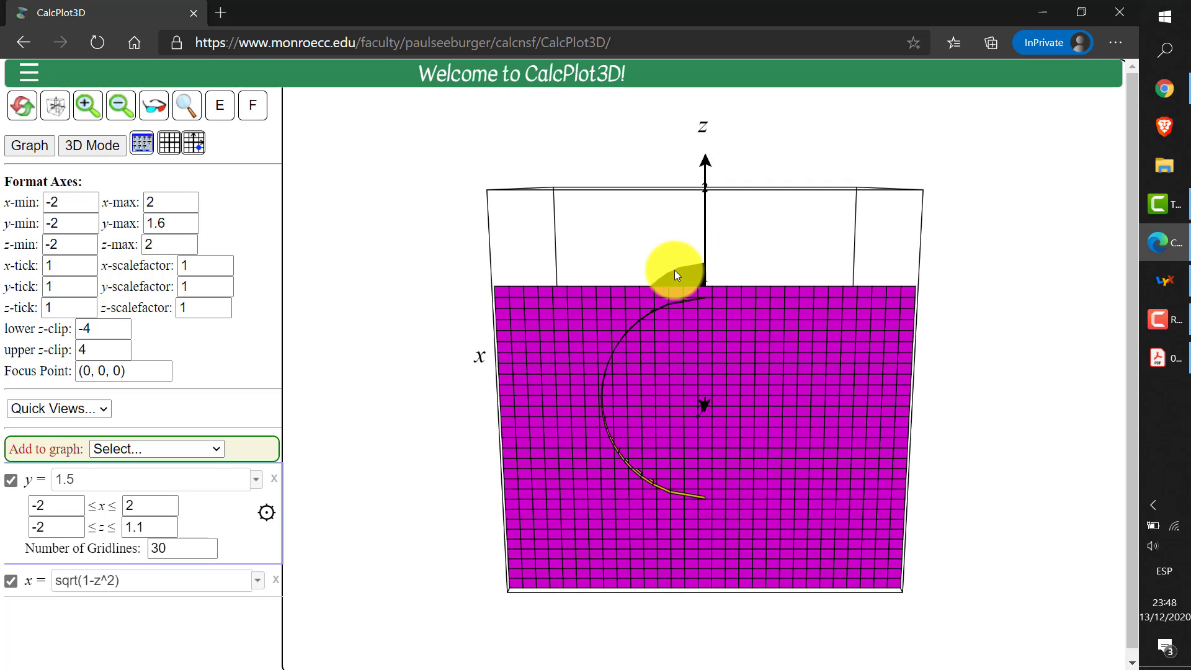
pyautogui.press('Down')
pyautogui.press('Down')
pyautogui.press('Down')
pyautogui.press('Down')
pyautogui.press('Down')
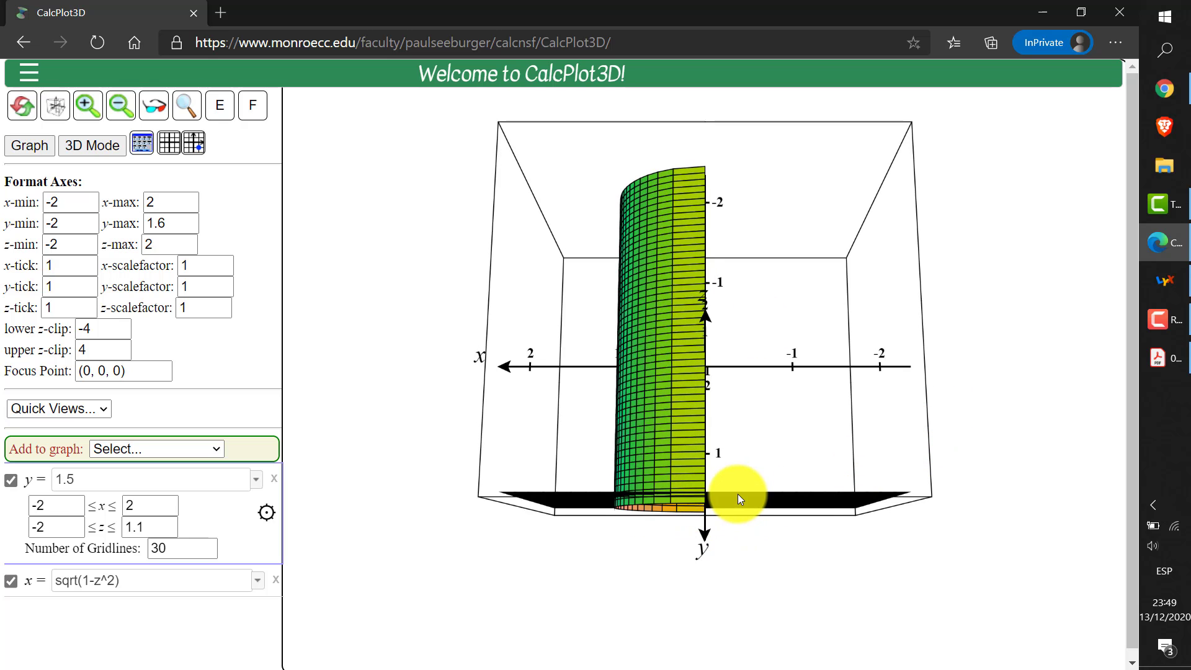
pyautogui.press('Down')
pyautogui.press('Down')
pyautogui.press('Down')
pyautogui.press('Down')
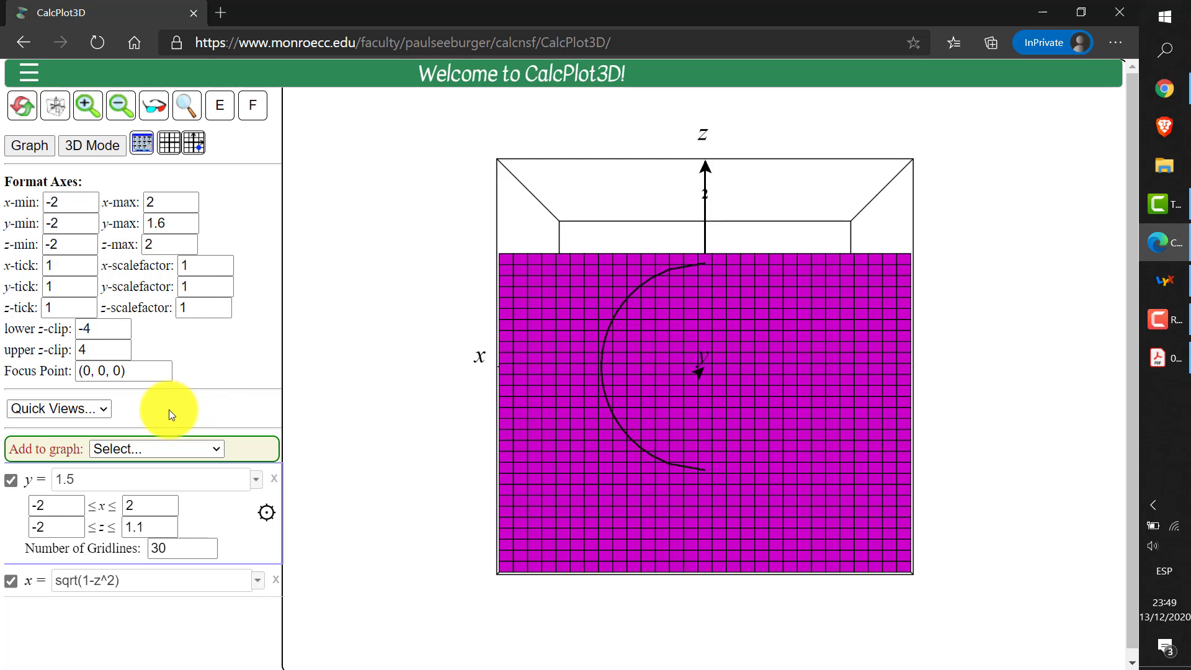
# Move the plane to y = 0 and set the y-axis maximum to 0.1 to show that cross-section
pyautogui.click(125, 482)
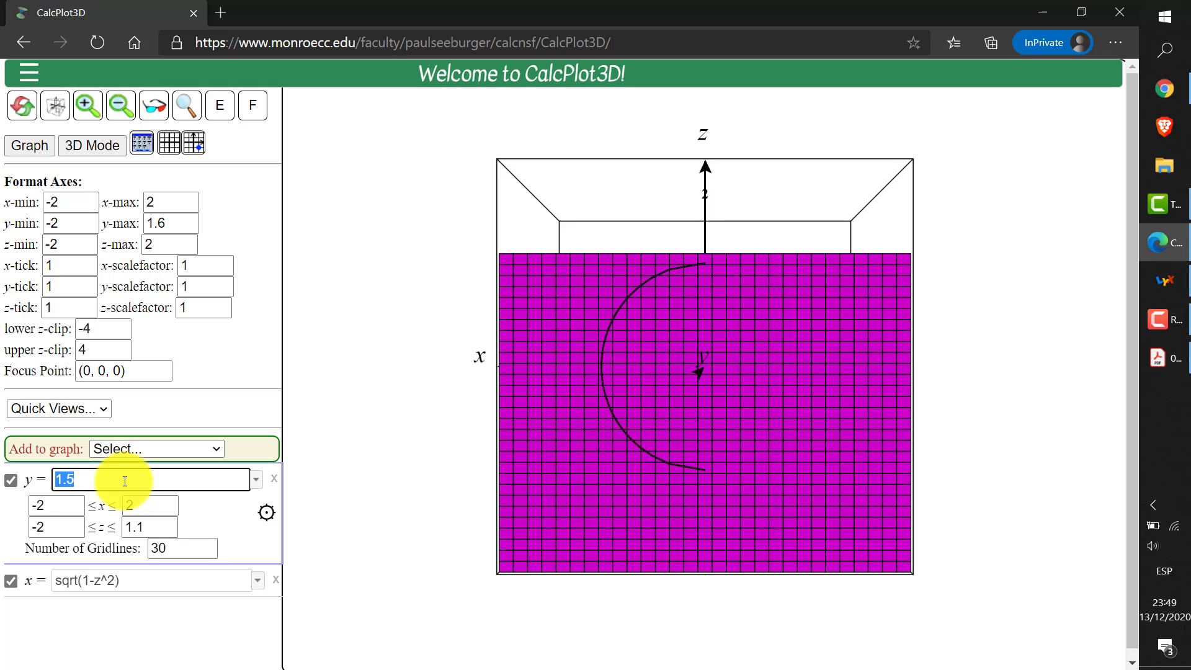
pyautogui.write('0')
pyautogui.press('Return')
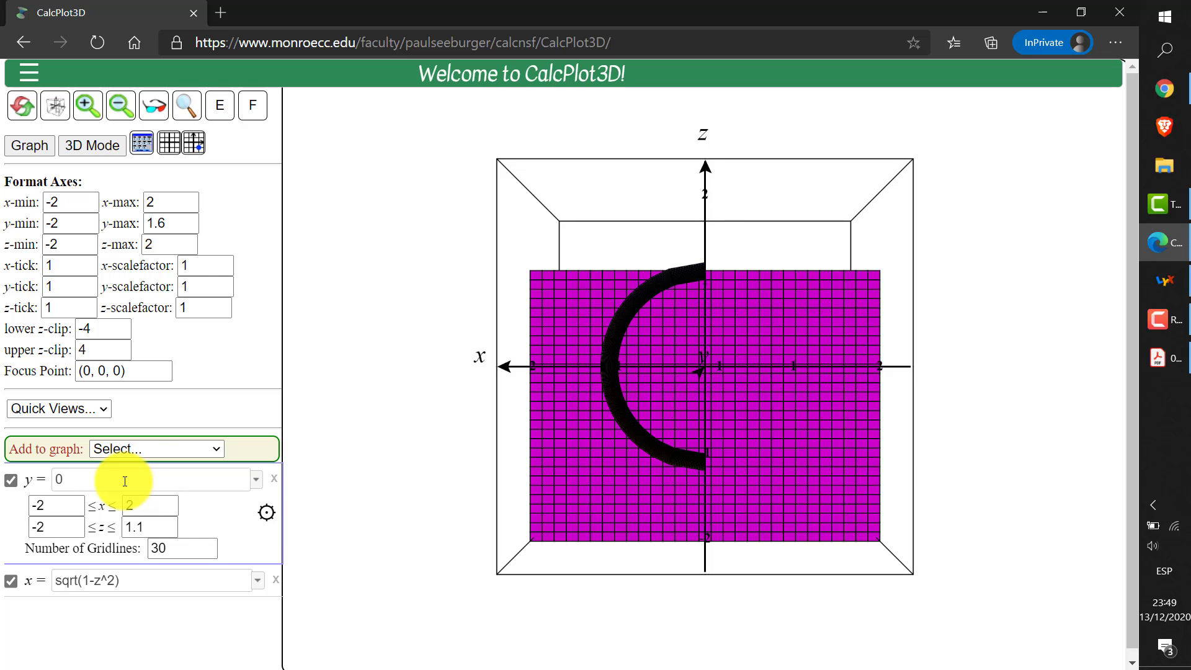
pyautogui.doubleClick(171, 225)
pyautogui.press('BackSpace')
pyautogui.write('0')
pyautogui.press('Return')
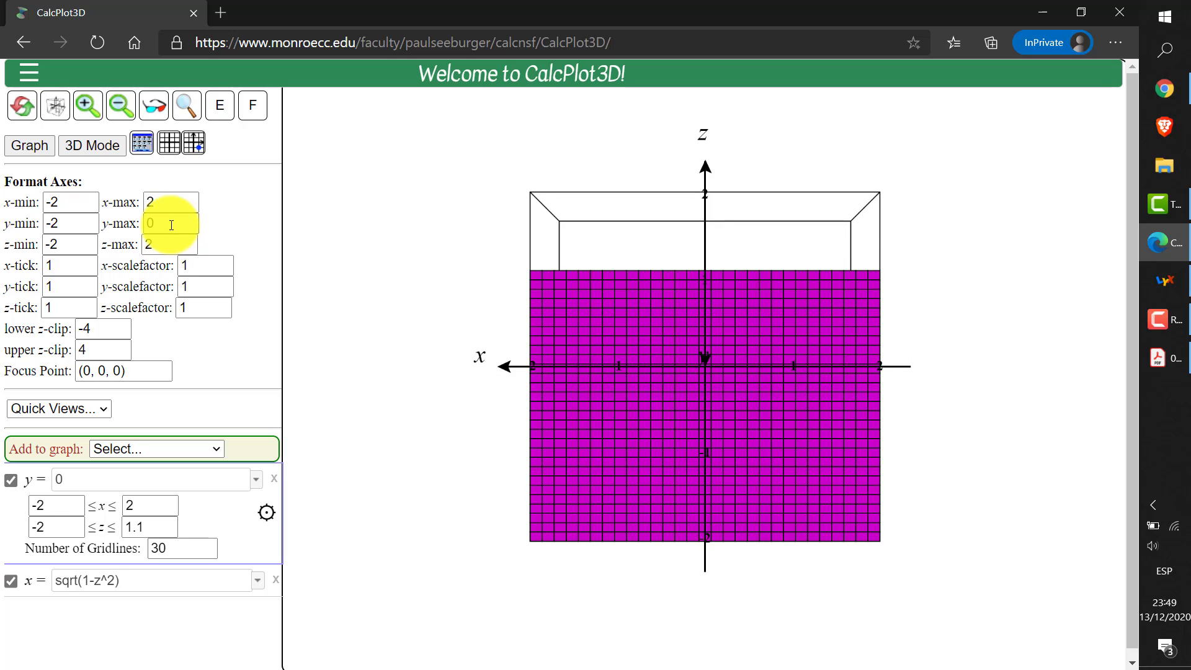
pyautogui.click(171, 225)
pyautogui.write('.1')
pyautogui.press('Return')
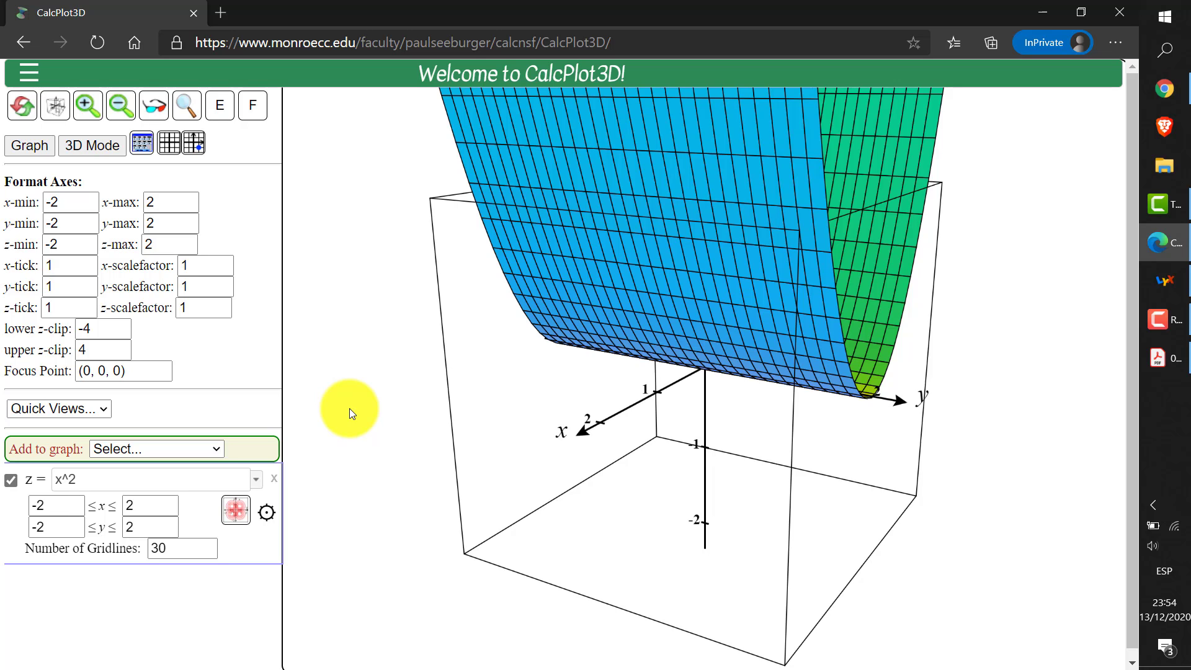
# View z = x^2 along the y-axis, and add and display the plane y = 1 as a y = f(x,z) function
pyautogui.press('y')
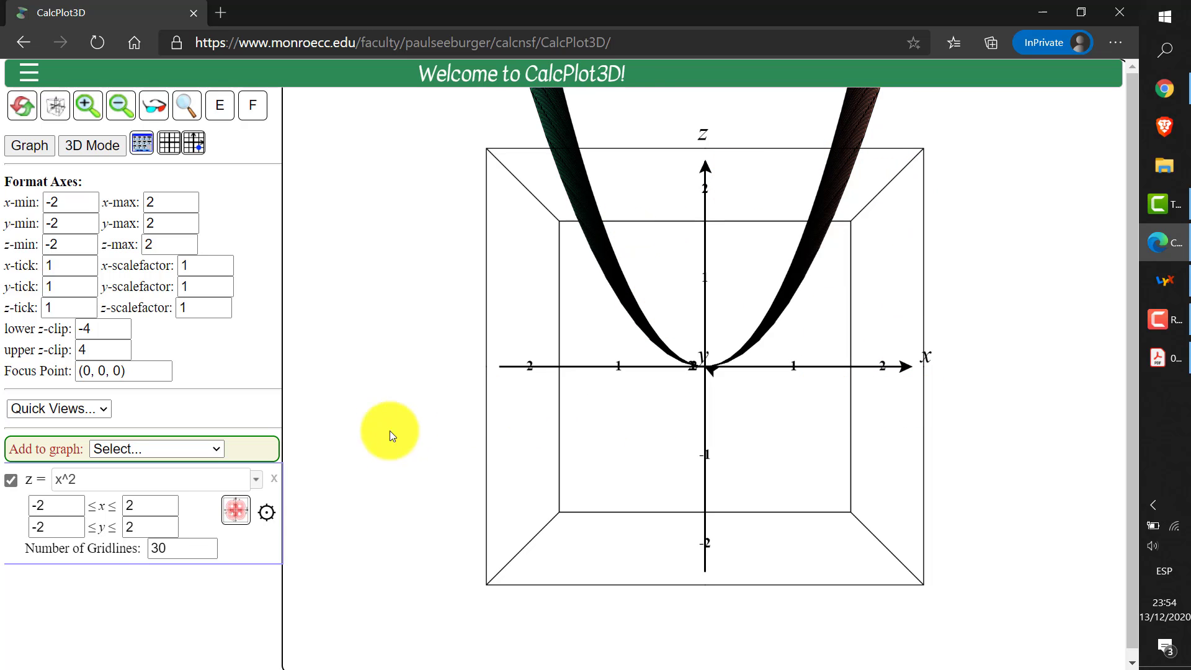
pyautogui.click(206, 451)
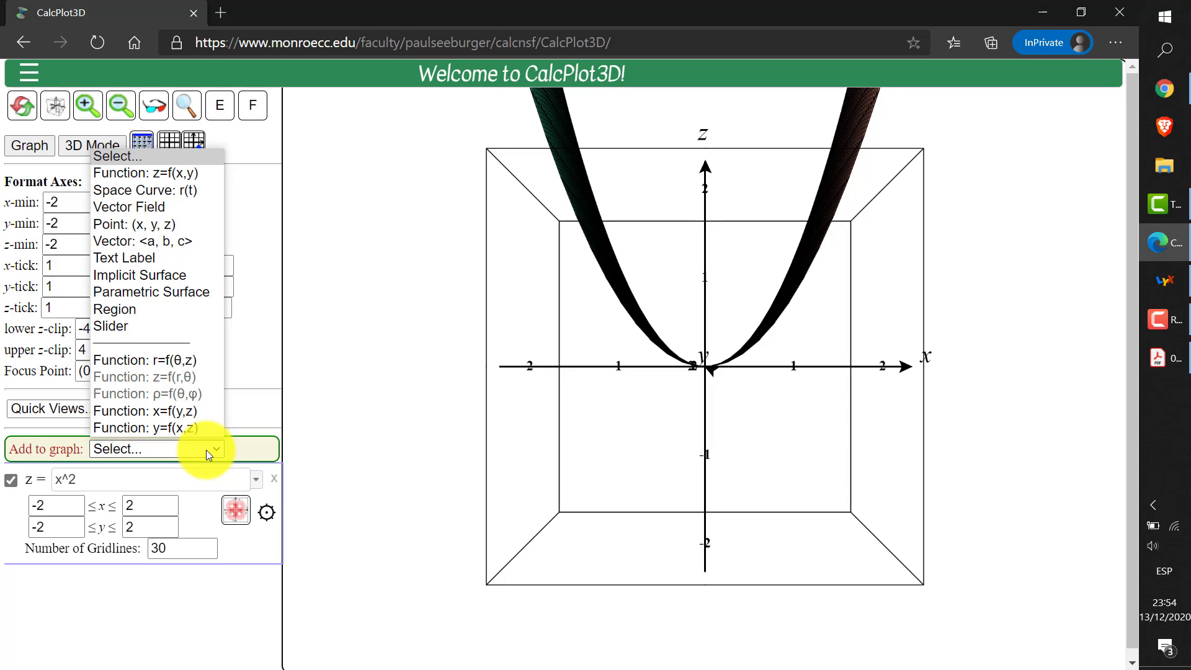
pyautogui.click(195, 433)
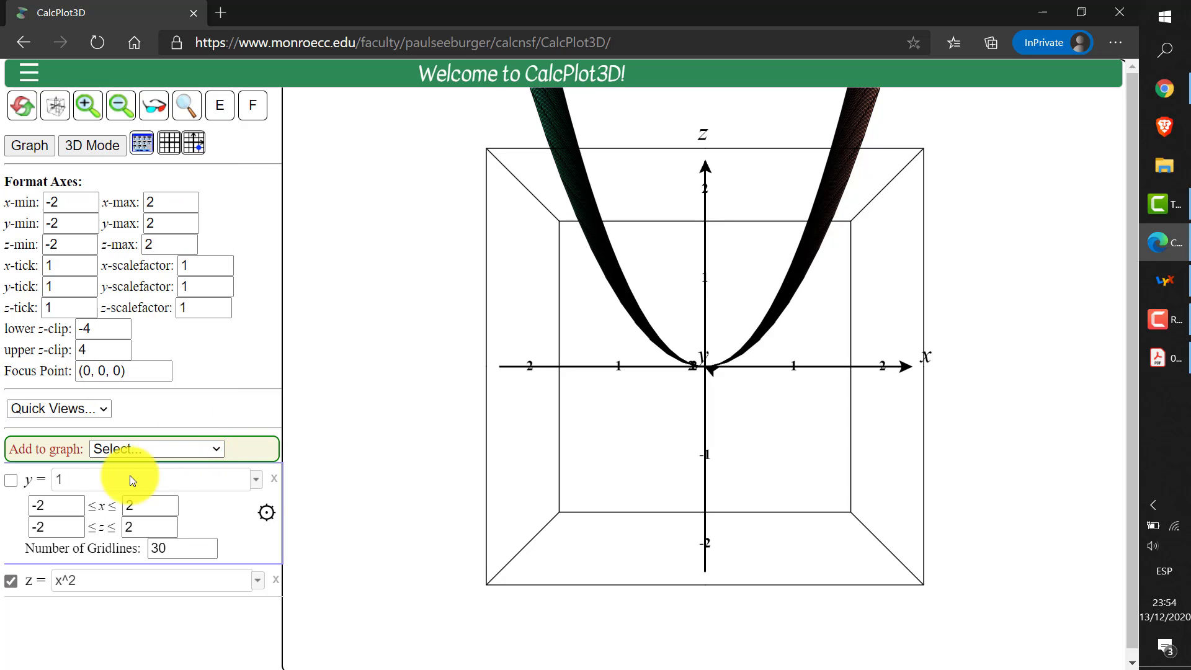
pyautogui.click(113, 485)
pyautogui.press('Return')
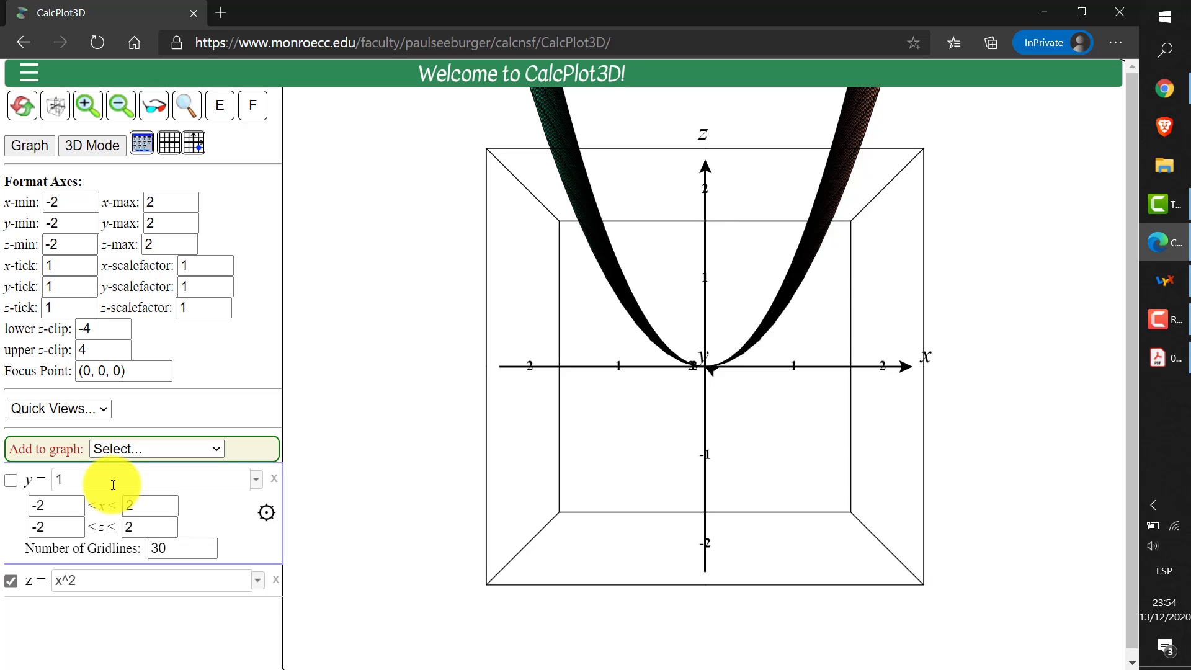
pyautogui.click(10, 480)
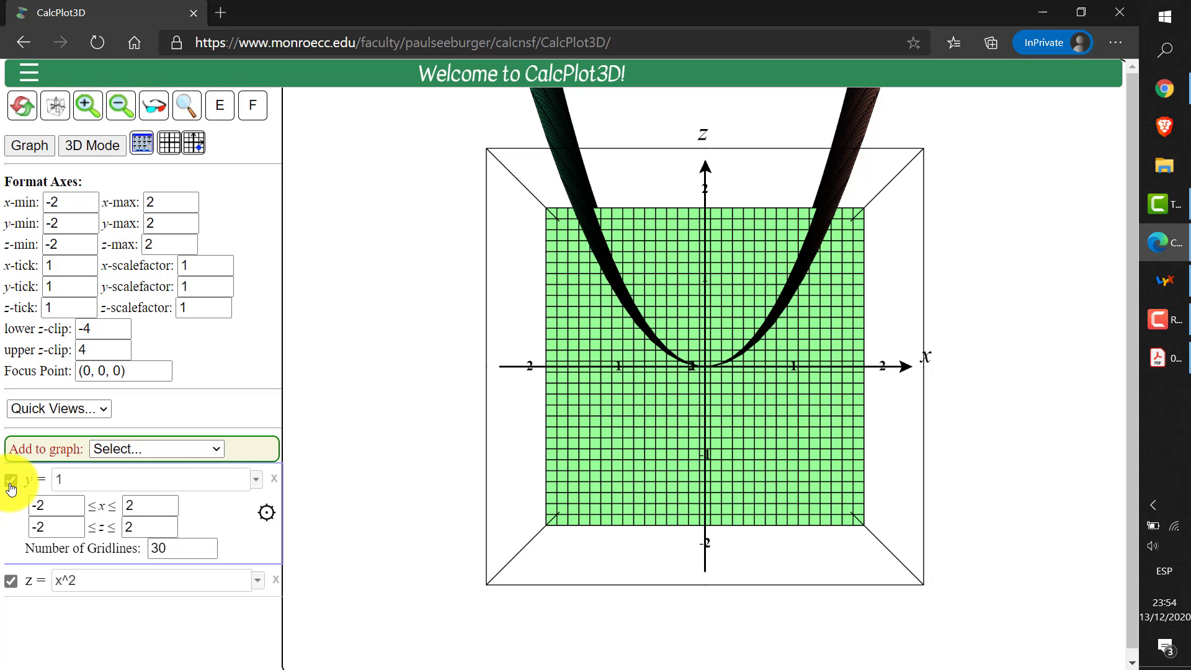
# Tilt the plot to examine how the plane y = 1 intersects the surface z = x^2
pyautogui.press('Down')
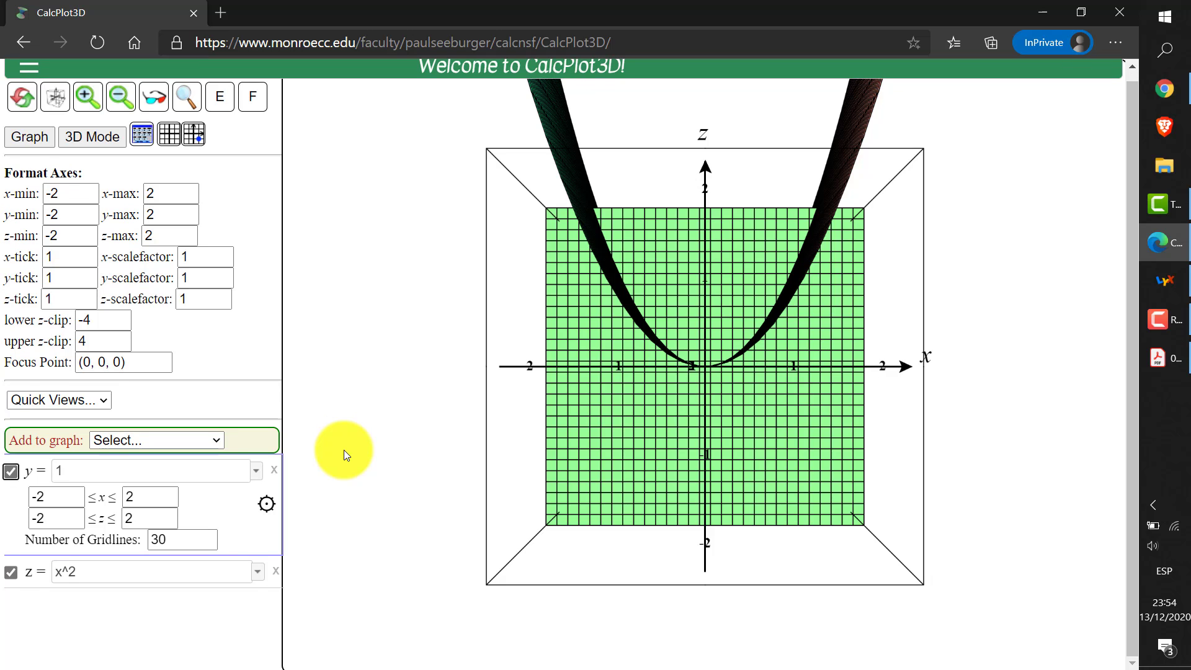
pyautogui.click(344, 450)
pyautogui.press('Down')
pyautogui.press('Down')
pyautogui.press('Down')
pyautogui.press('Down')
pyautogui.press('Down')
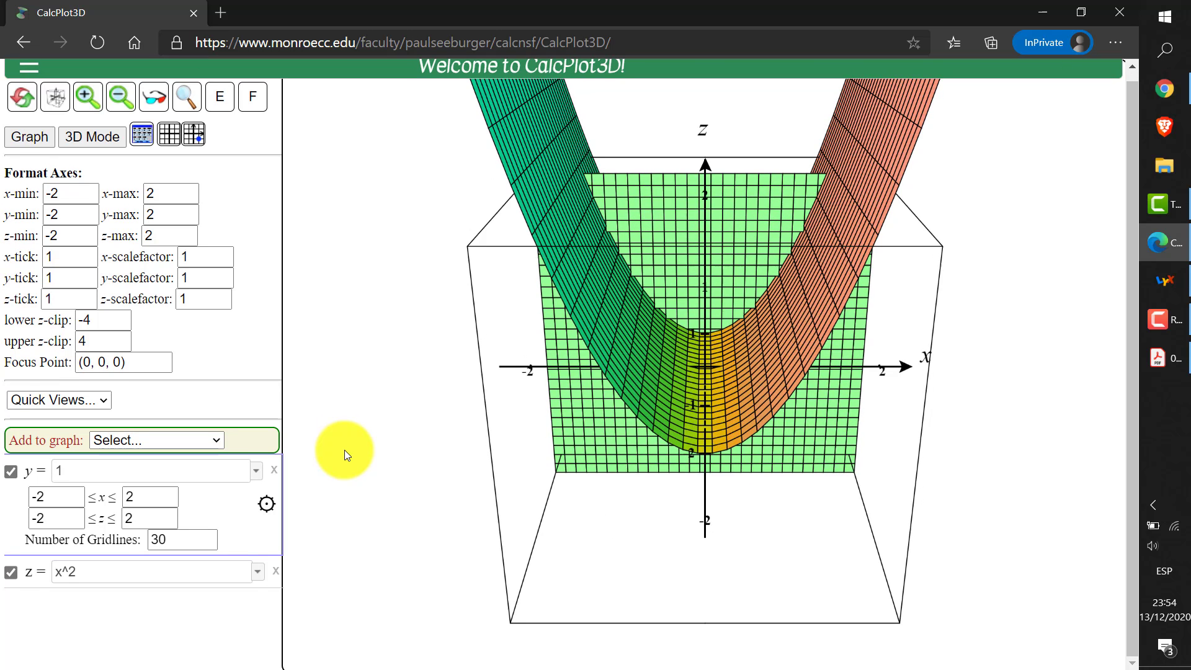
pyautogui.press('Up')
pyautogui.press('Up')
pyautogui.press('Up')
pyautogui.press('Up')
pyautogui.press('Up')
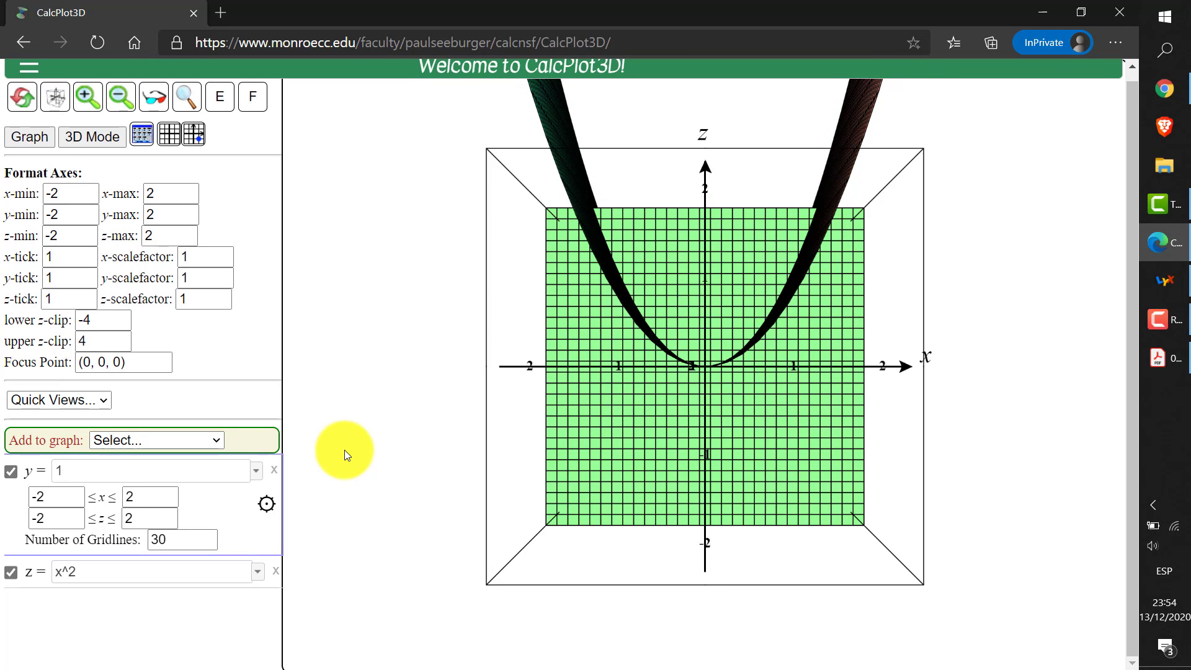
# Set the y-axis maximum to 1.1 to cut the surface z = x^2 just past the plane y = 1
pyautogui.press('Right')
pyautogui.press('Right')
pyautogui.press('Right')
pyautogui.press('Right')
pyautogui.press('Right')
pyautogui.press('Right')
pyautogui.press('Right')
pyautogui.press('Right')
pyautogui.press('Right')
pyautogui.press('Right')
pyautogui.press('Right')
pyautogui.press('Right')
pyautogui.press('Right')
pyautogui.press('Right')
pyautogui.press('Right')
pyautogui.press('Right')
pyautogui.press('Right')
pyautogui.press('Right')
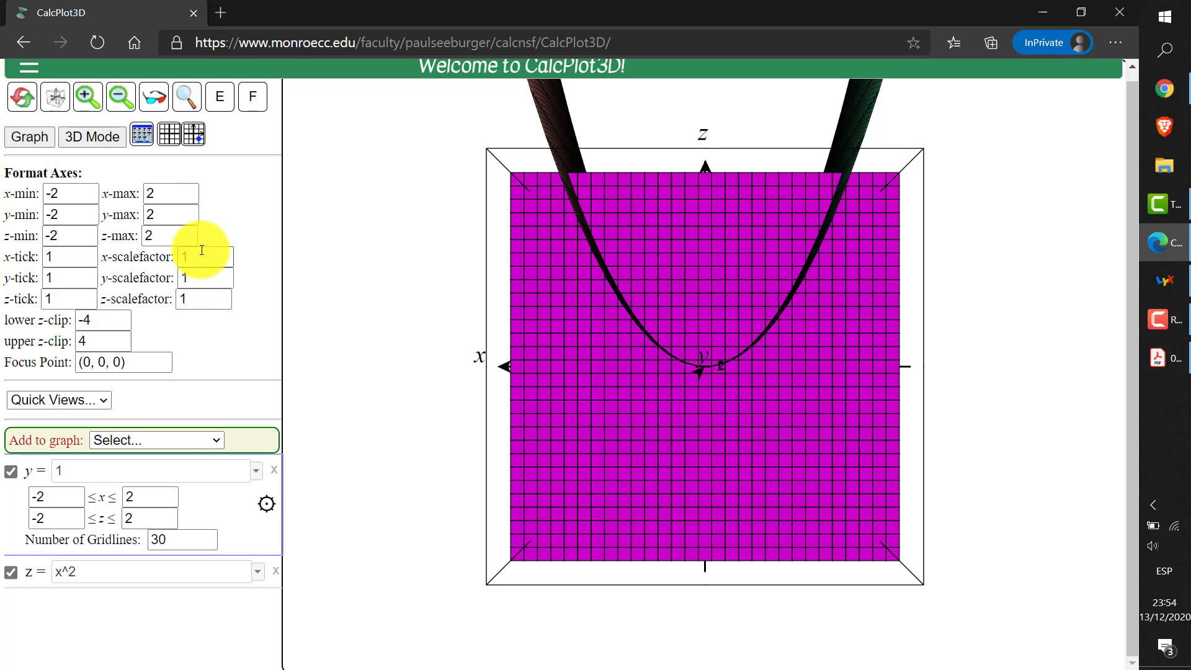
pyautogui.doubleClick(170, 214)
pyautogui.write('1.')
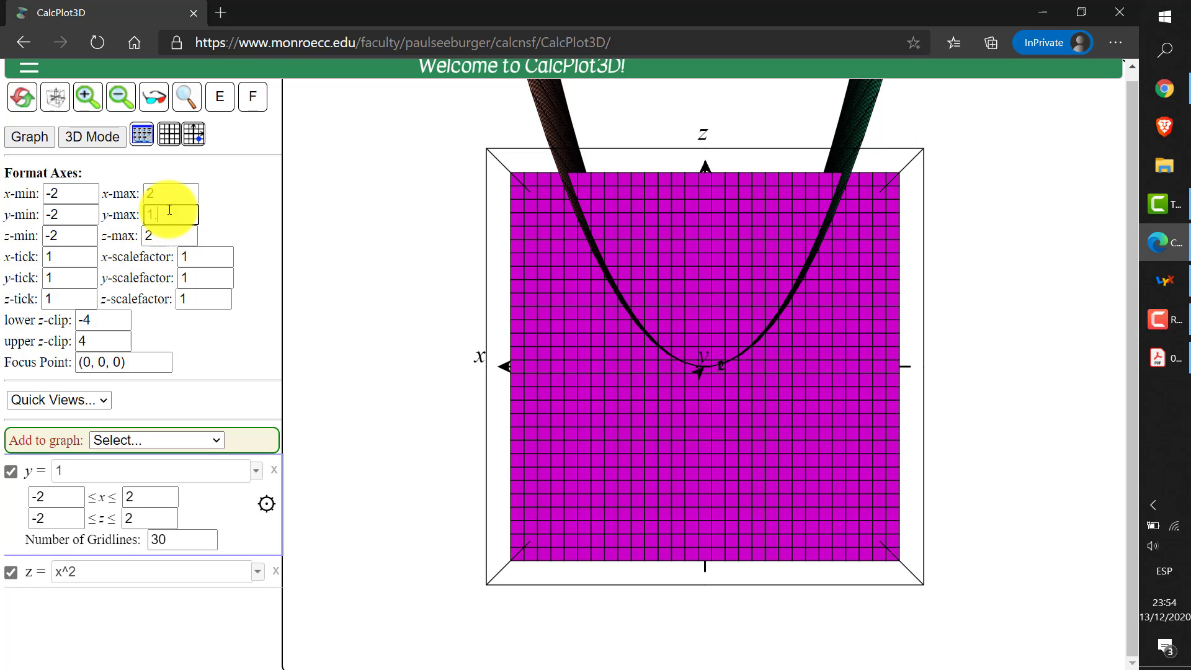
pyautogui.write('1')
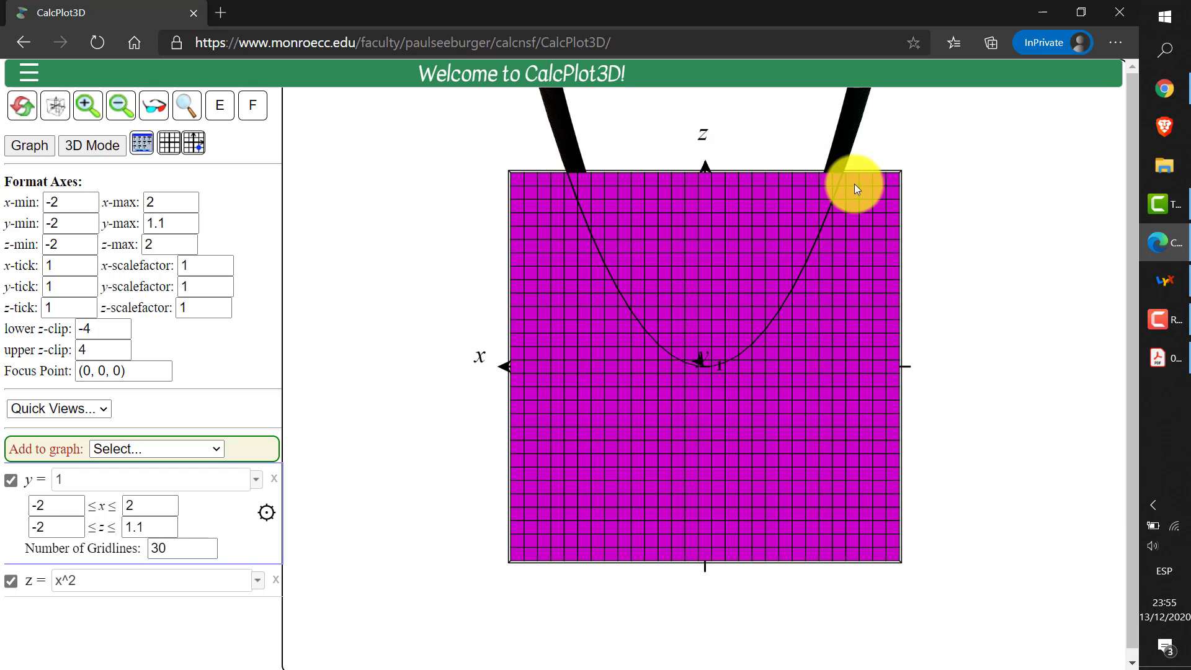
# Move the plane to y = 0.5 and set the y-axis maximum to 0.6
pyautogui.doubleClick(138, 476)
pyautogui.write('0.5')
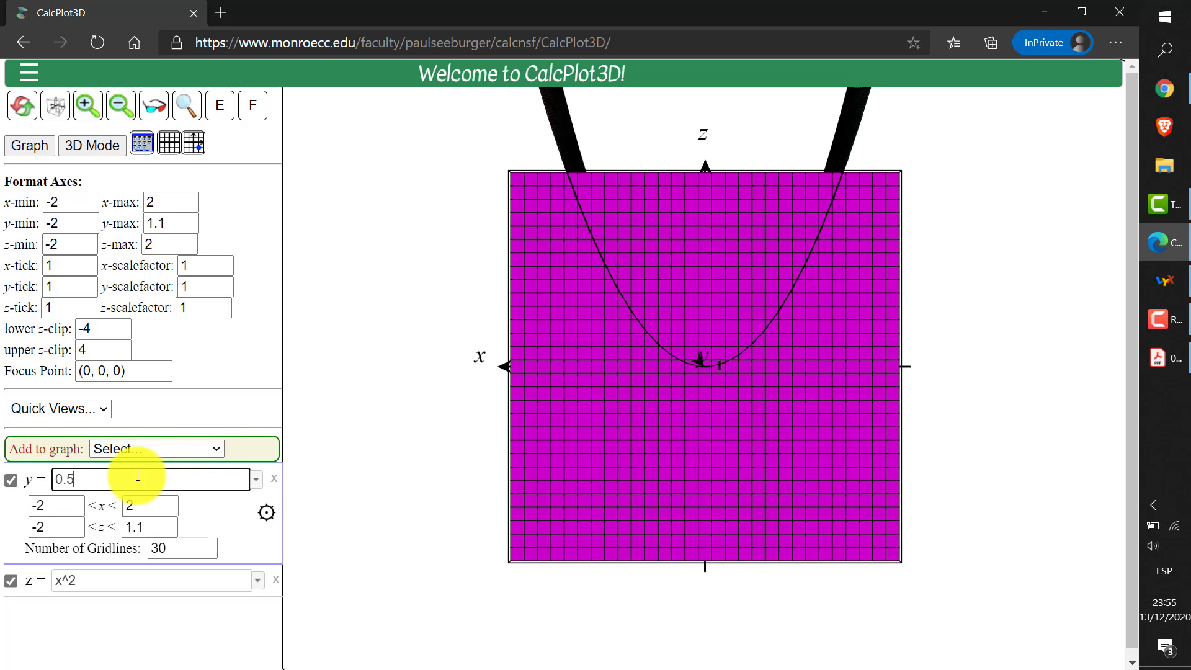
pyautogui.press('Return')
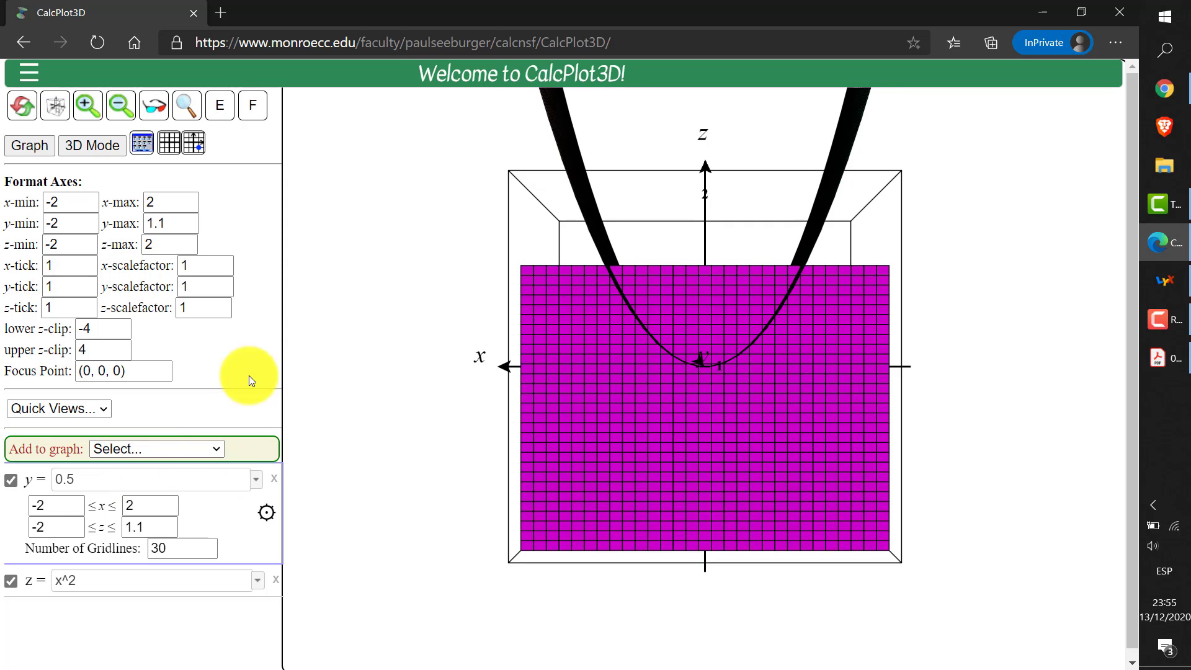
pyautogui.doubleClick(176, 224)
pyautogui.write('0.6')
pyautogui.press('Return')
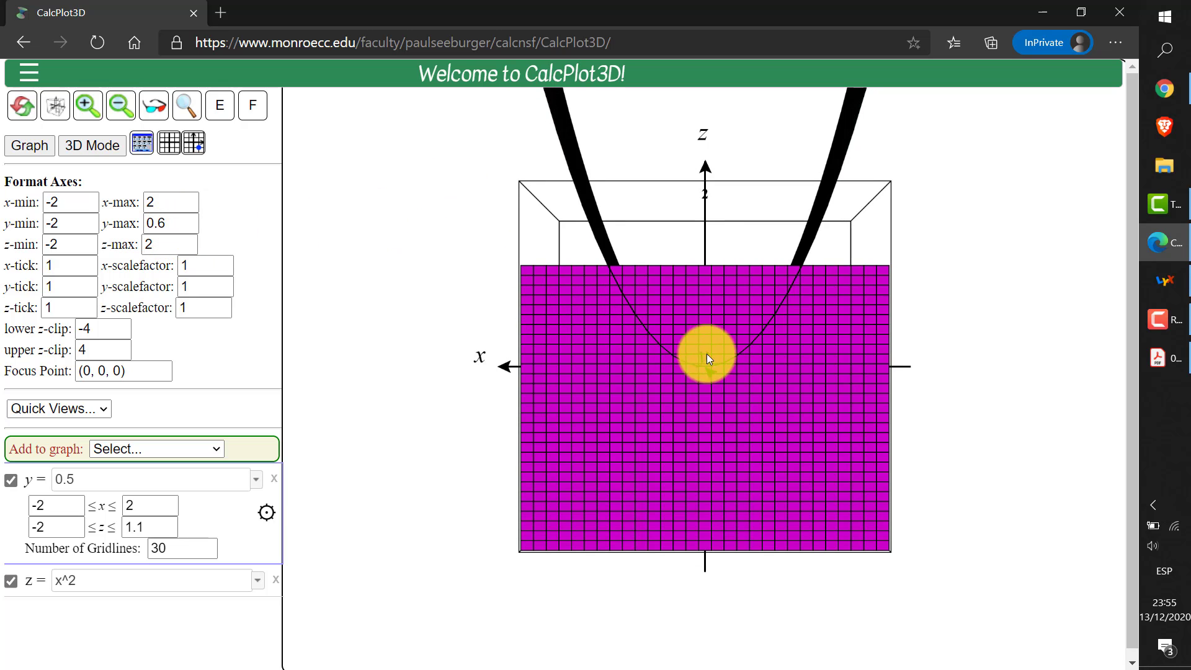
# Move the plane to y = 1.5 and set the y-axis maximum to 1.6 to show the parabola's cross-section there
pyautogui.doubleClick(99, 483)
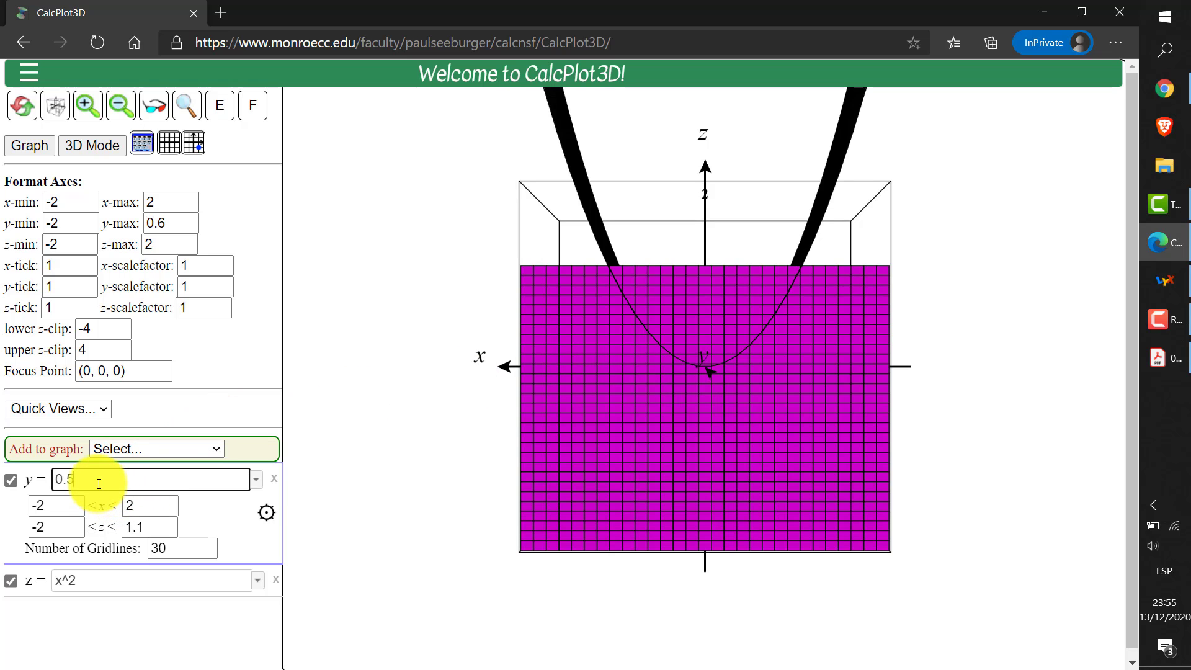
pyautogui.write('1.5')
pyautogui.press('Return')
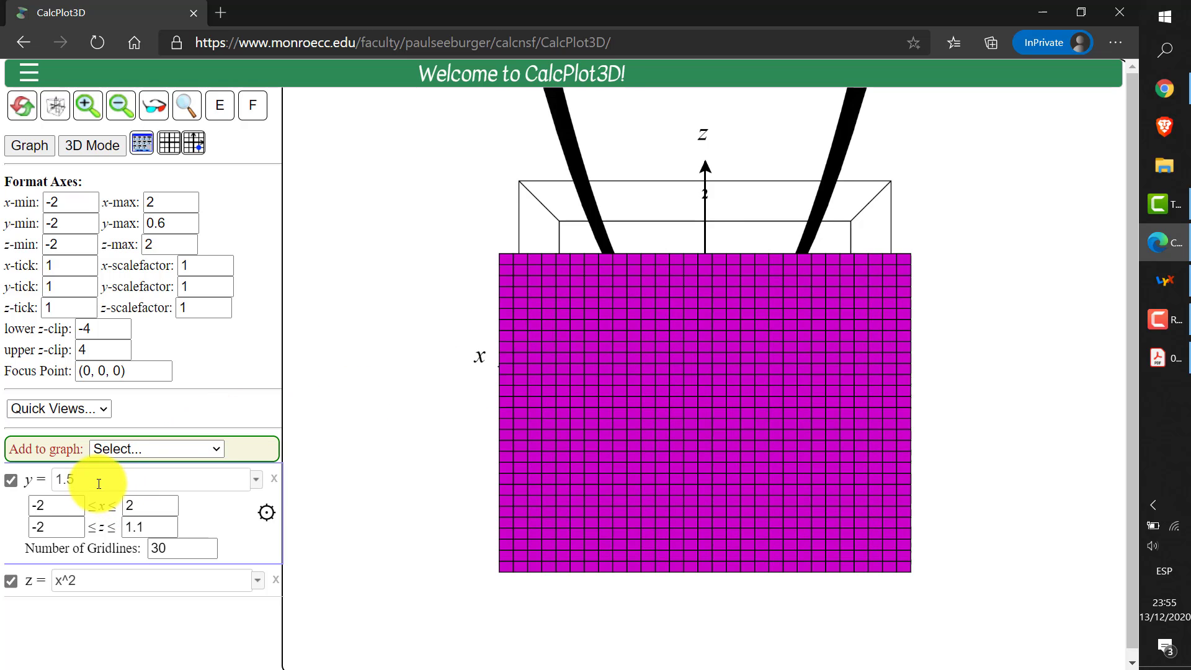
pyautogui.doubleClick(182, 227)
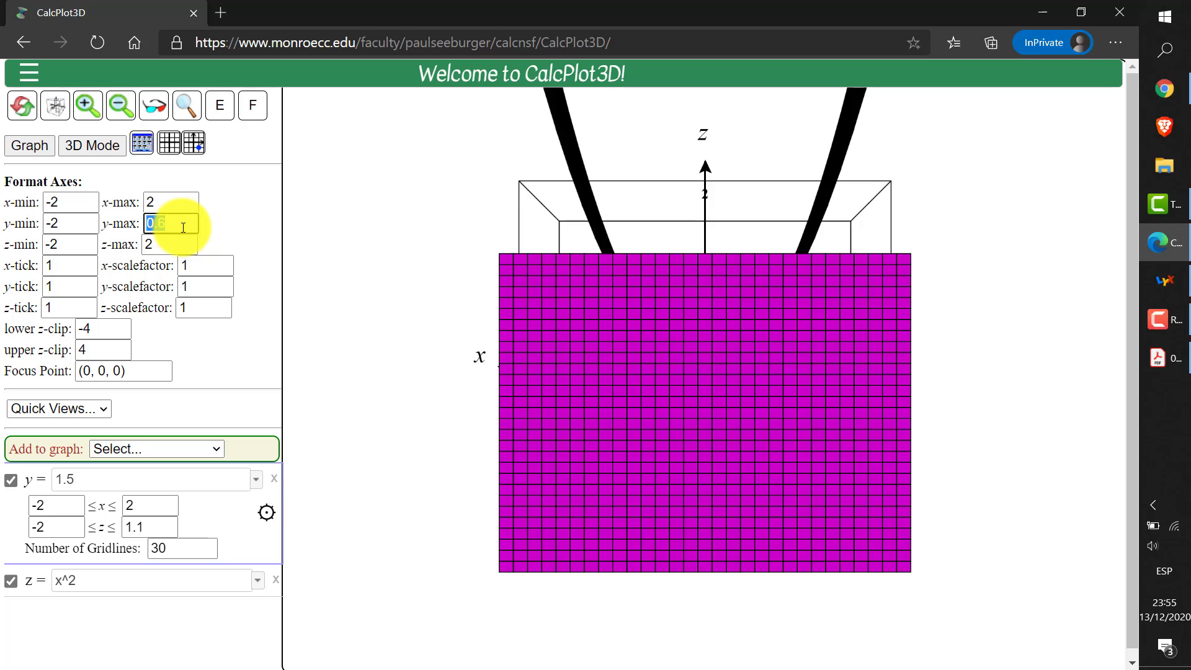
pyautogui.write('1.6')
pyautogui.press('Return')
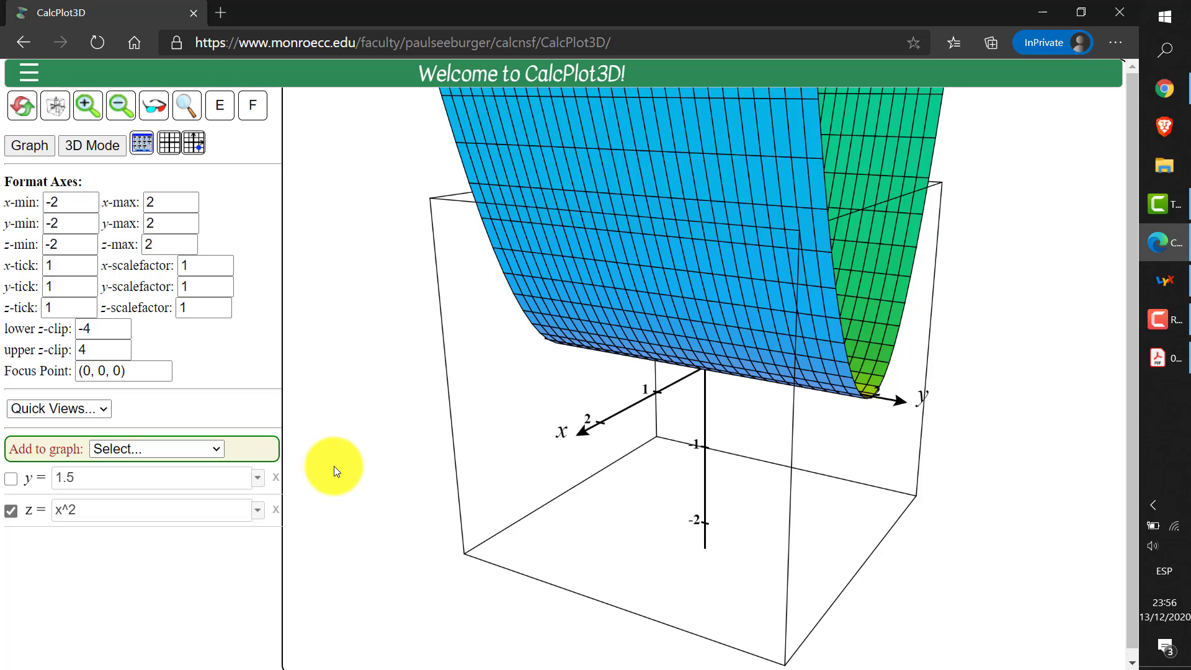
# Add a function of the form x = f(y,z) to the graph and show it as the plane x = 1
pyautogui.click(181, 448)
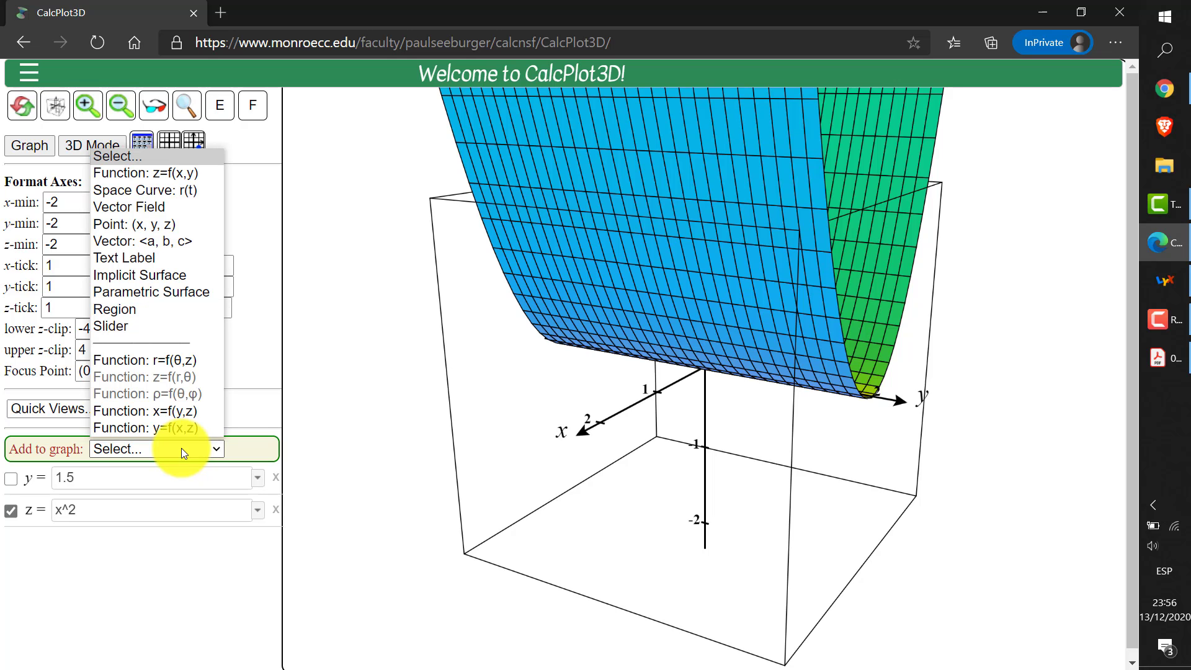
pyautogui.click(173, 412)
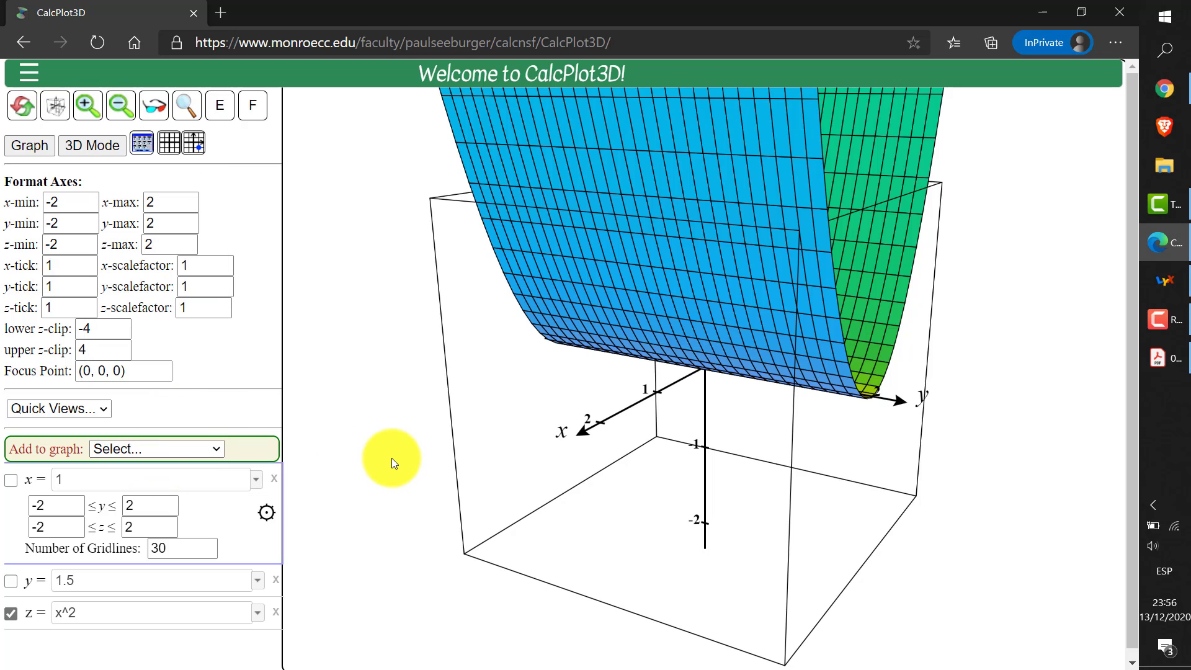
pyautogui.click(15, 484)
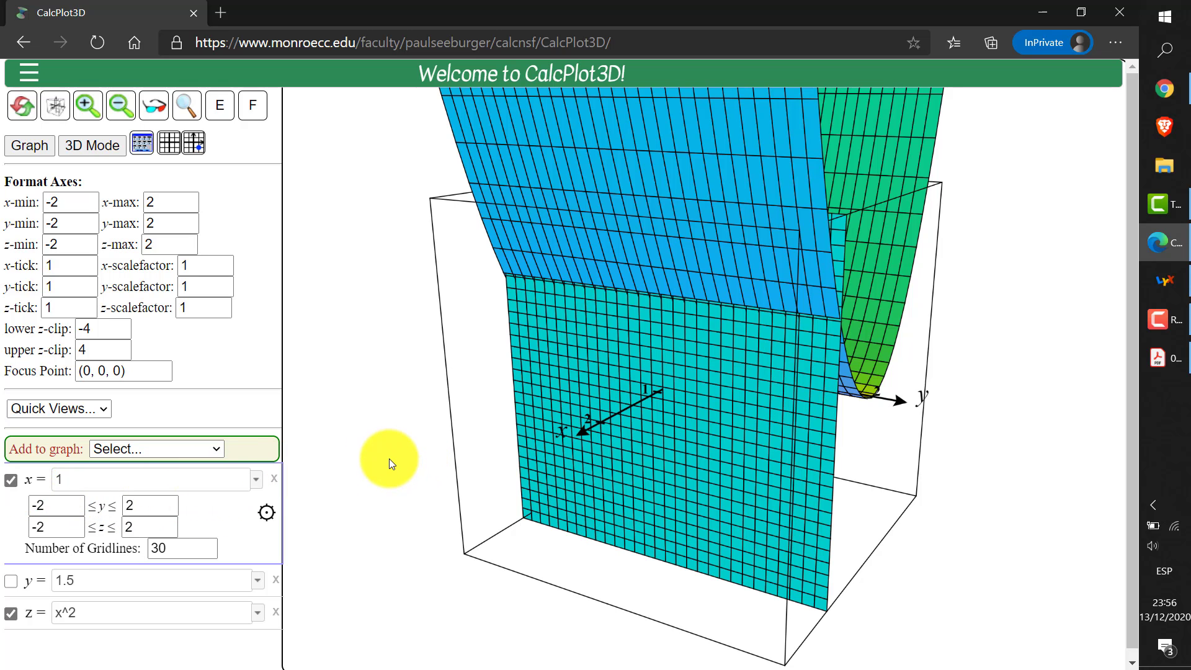
# Look straight along the x-axis and set the x-axis maximum to 1.1 to cut the surface z = x^2 just past the plane
pyautogui.press('x')
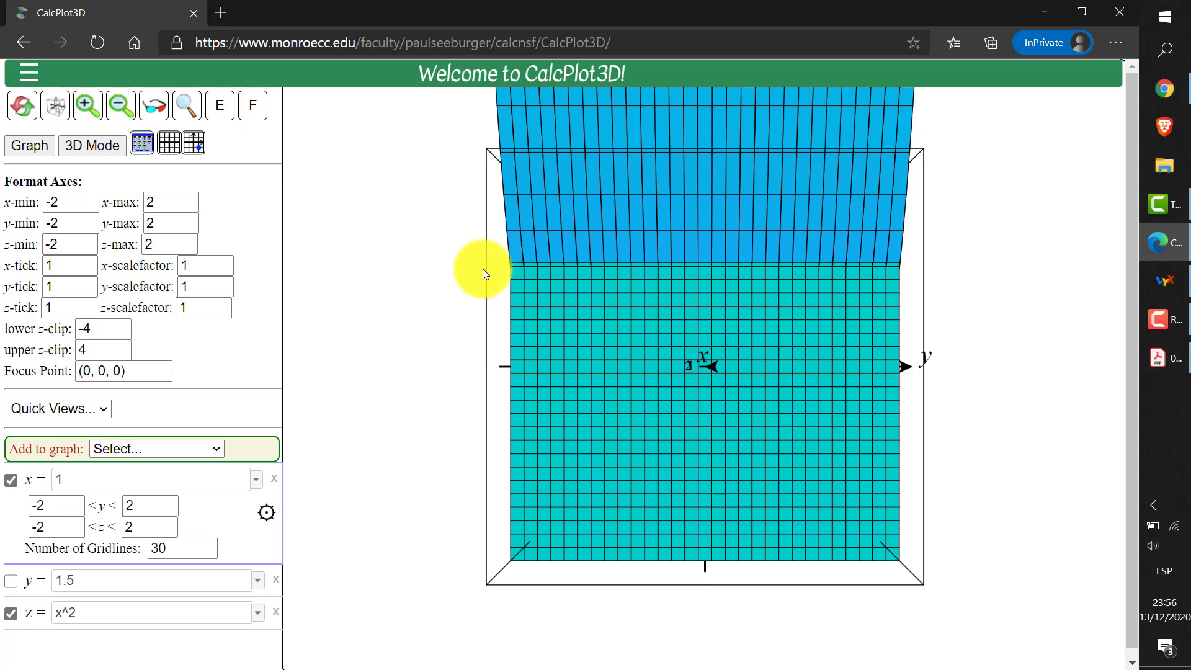
pyautogui.doubleClick(173, 208)
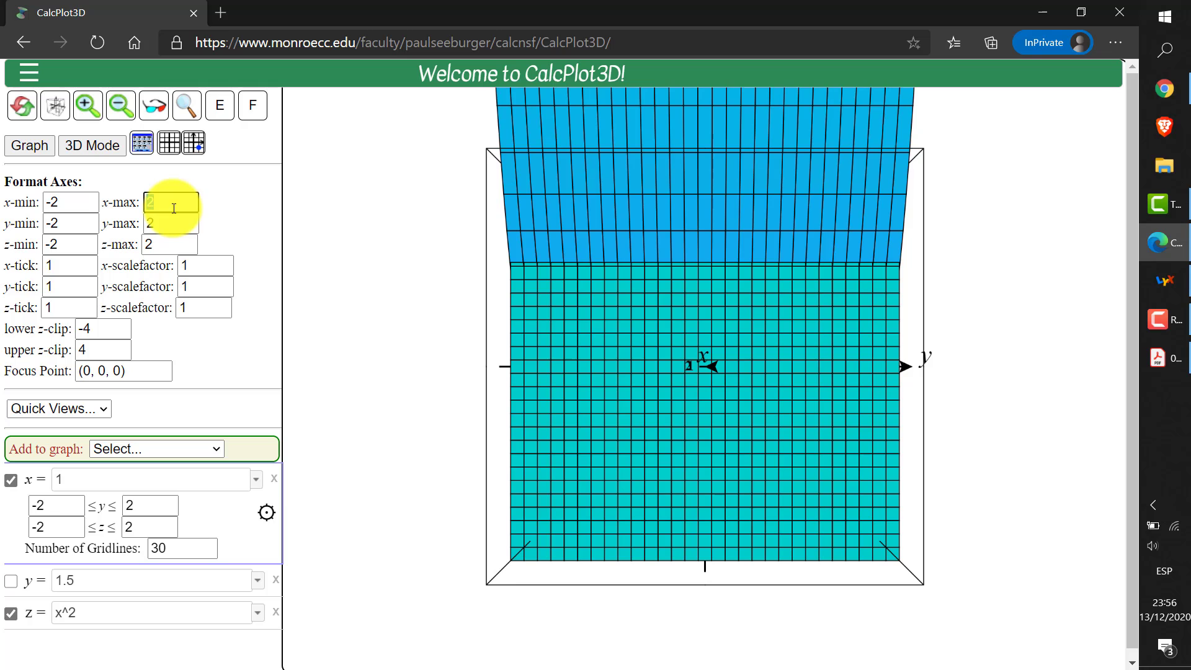
pyautogui.write('1.1')
pyautogui.press('Return')
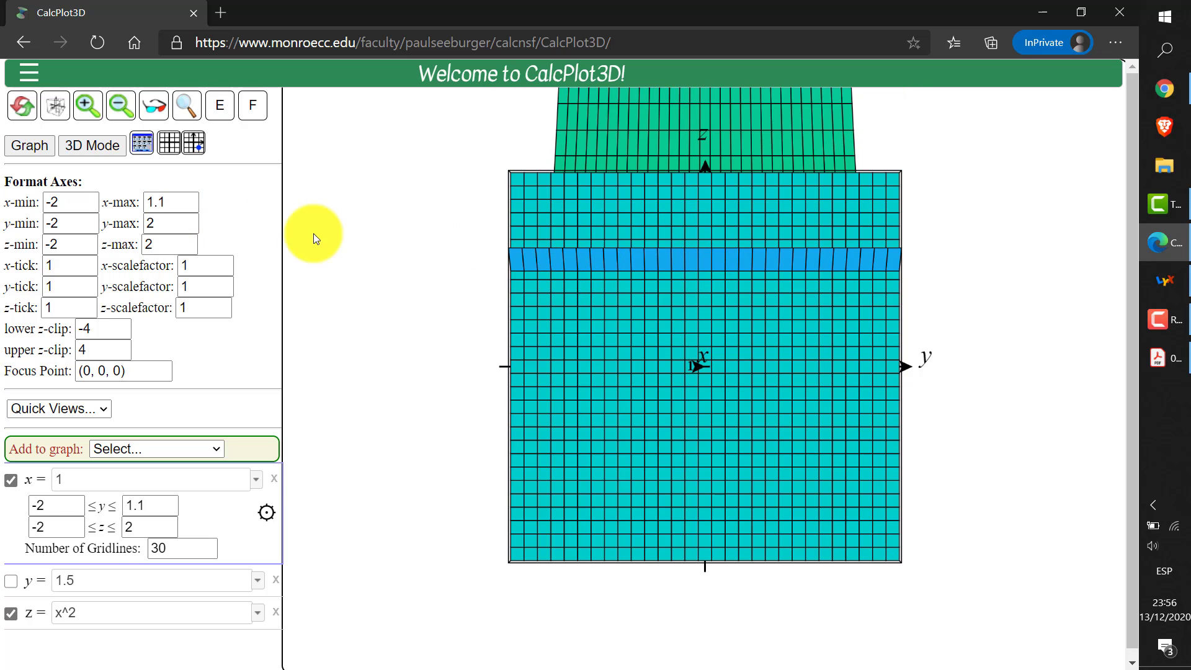
# Reduce the x-axis maximum to 1.05 to narrow the strip of surface in front of the plane x = 1
pyautogui.click(170, 202)
pyautogui.press('BackSpace')
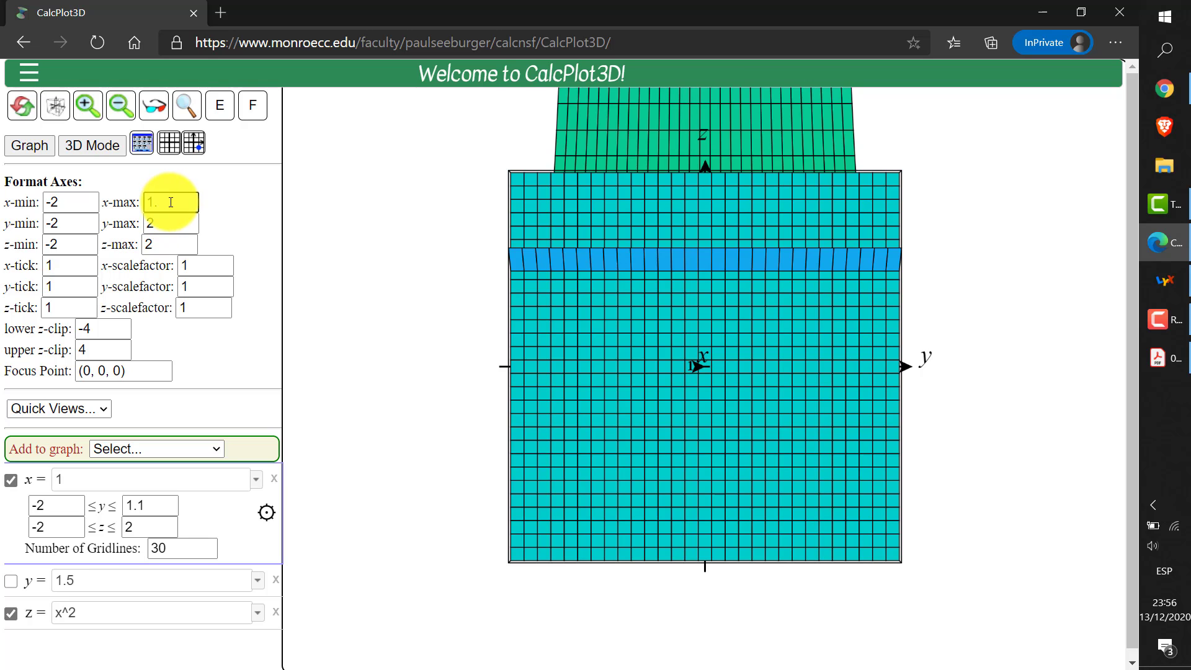
pyautogui.write('05')
pyautogui.press('Return')
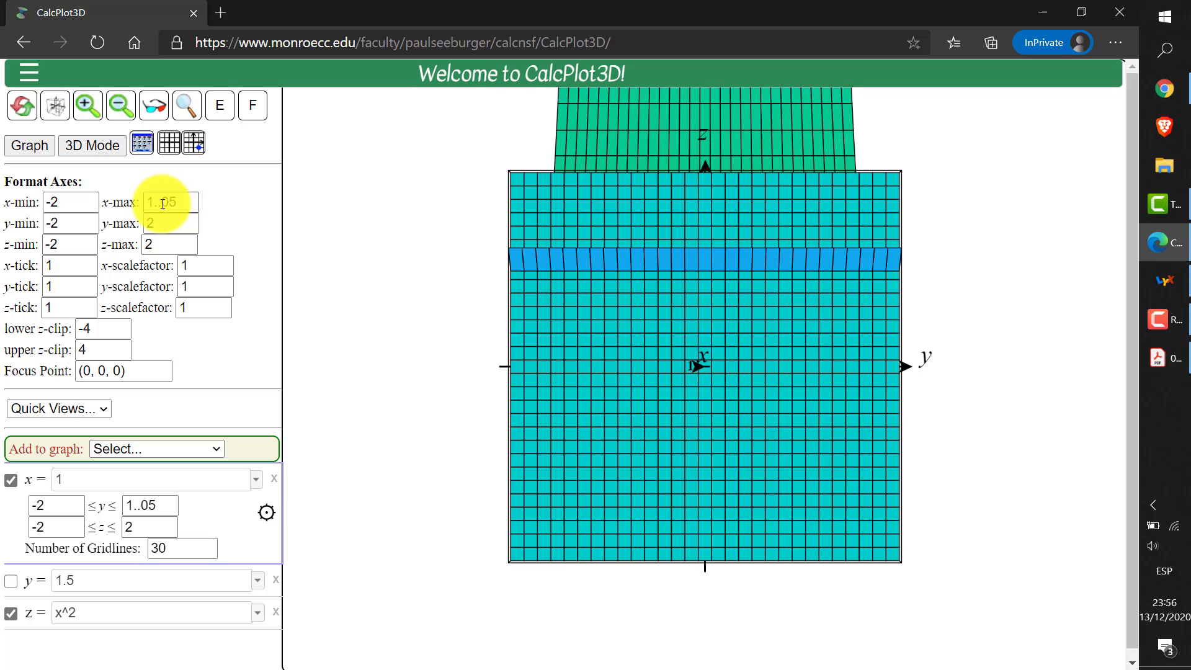
pyautogui.moveTo(160, 202); pyautogui.dragTo(184, 212)
pyautogui.press('BackSpace')
pyautogui.press('Return')
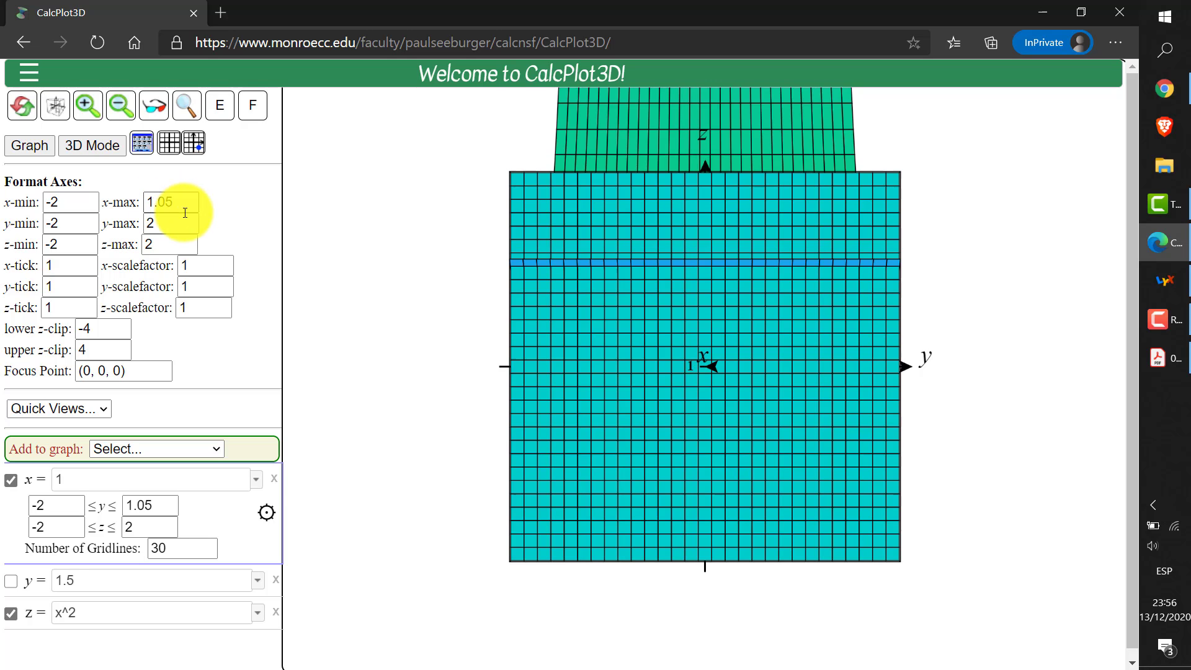
# Try an x-axis maximum of 1.02 and raise it to 1.03 to refine the cut beside the plane x = 1
pyautogui.click(180, 204)
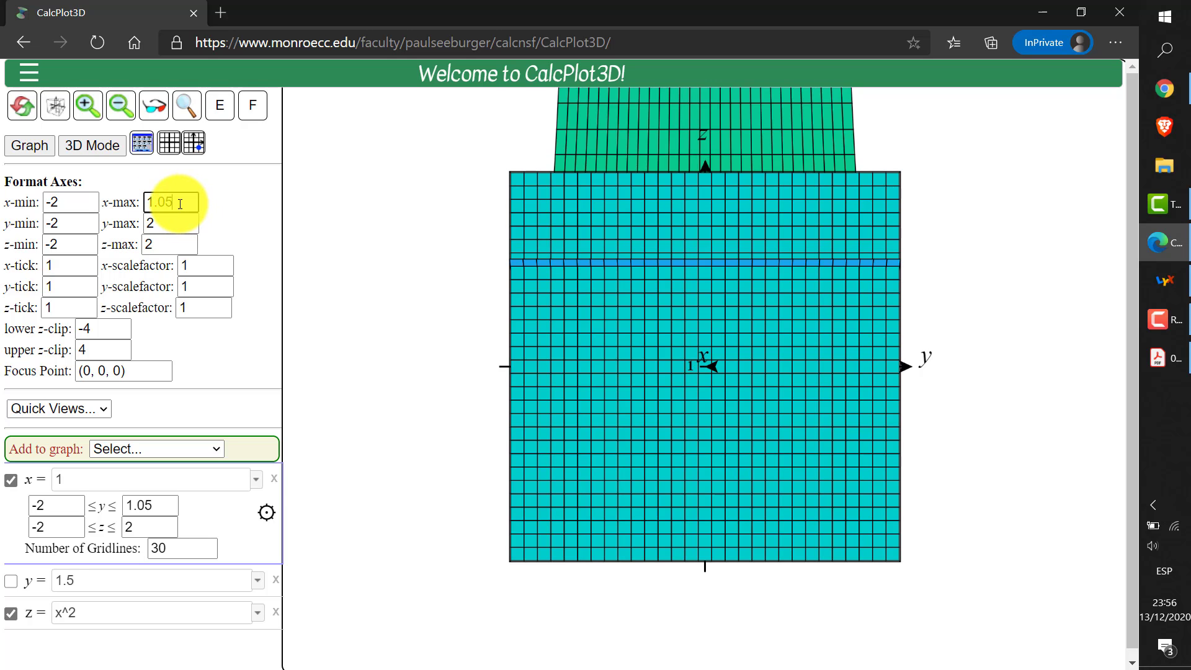
pyautogui.press('BackSpace')
pyautogui.write('2')
pyautogui.press('Return')
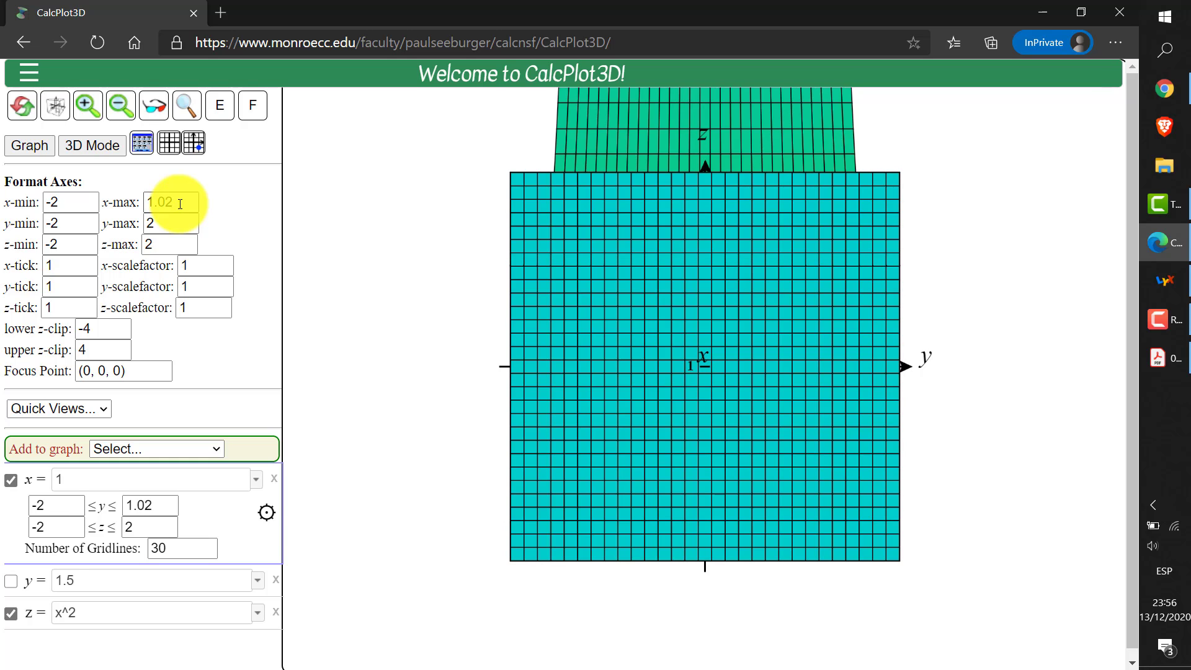
pyautogui.click(187, 204)
pyautogui.press('BackSpace')
pyautogui.write('3')
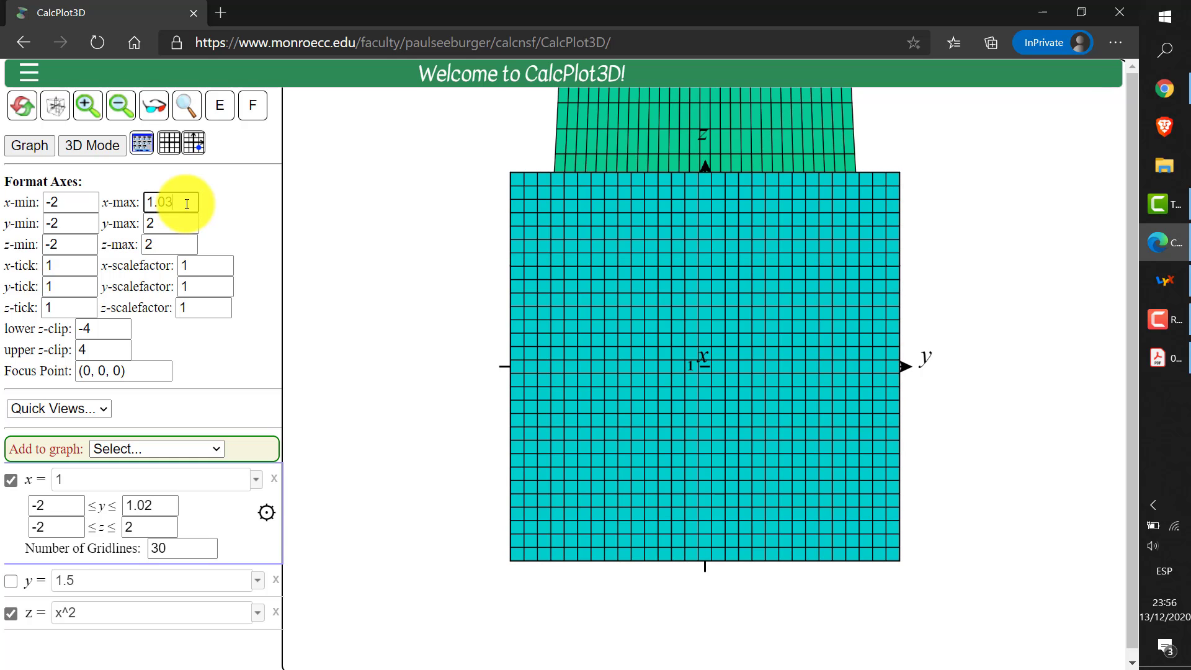
pyautogui.press('Return')
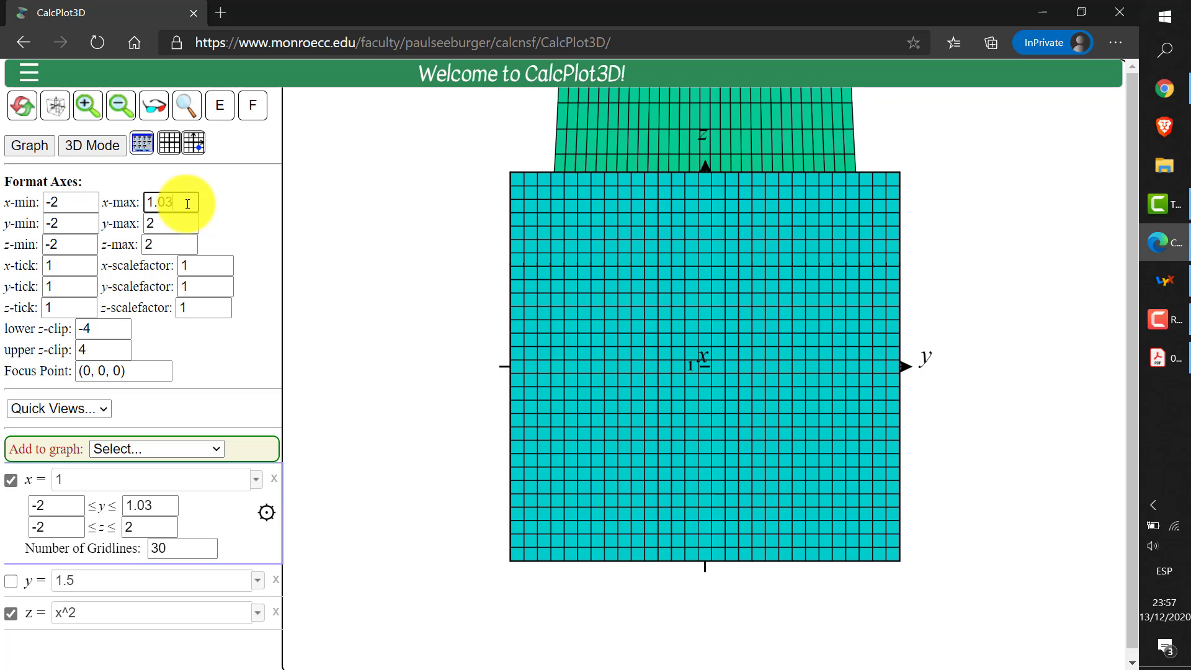
pyautogui.press('Return')
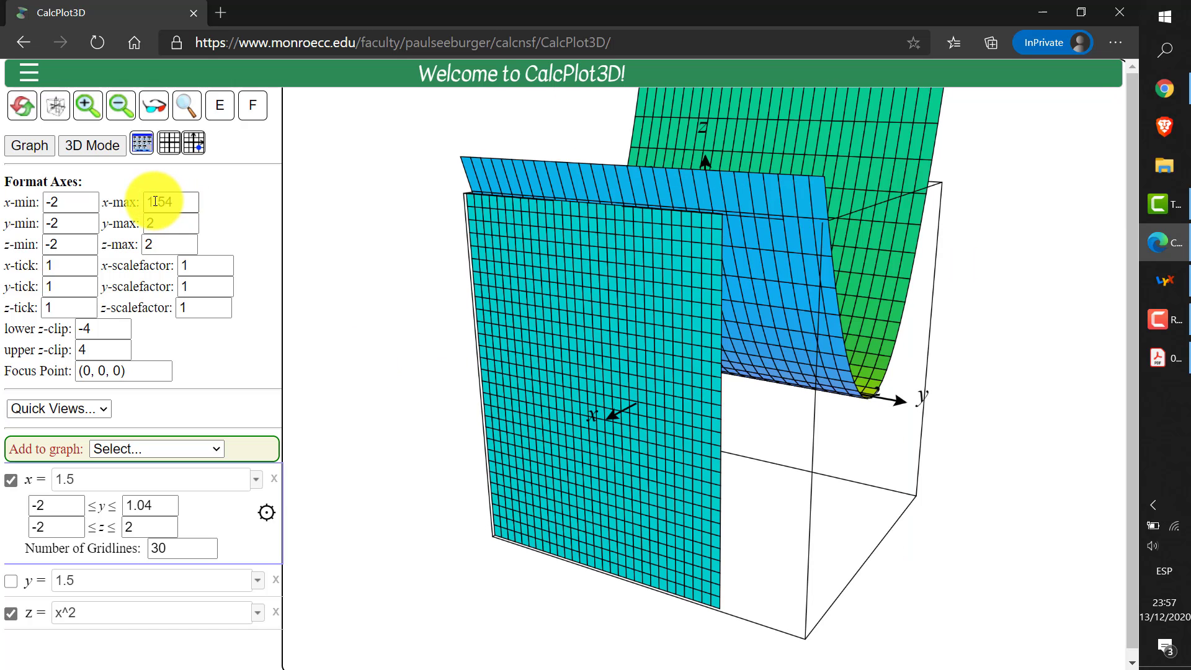
# Move the plane to x = 0.5 and set the x-axis maximum to 0.54
pyautogui.moveTo(173, 201); pyautogui.dragTo(148, 201)
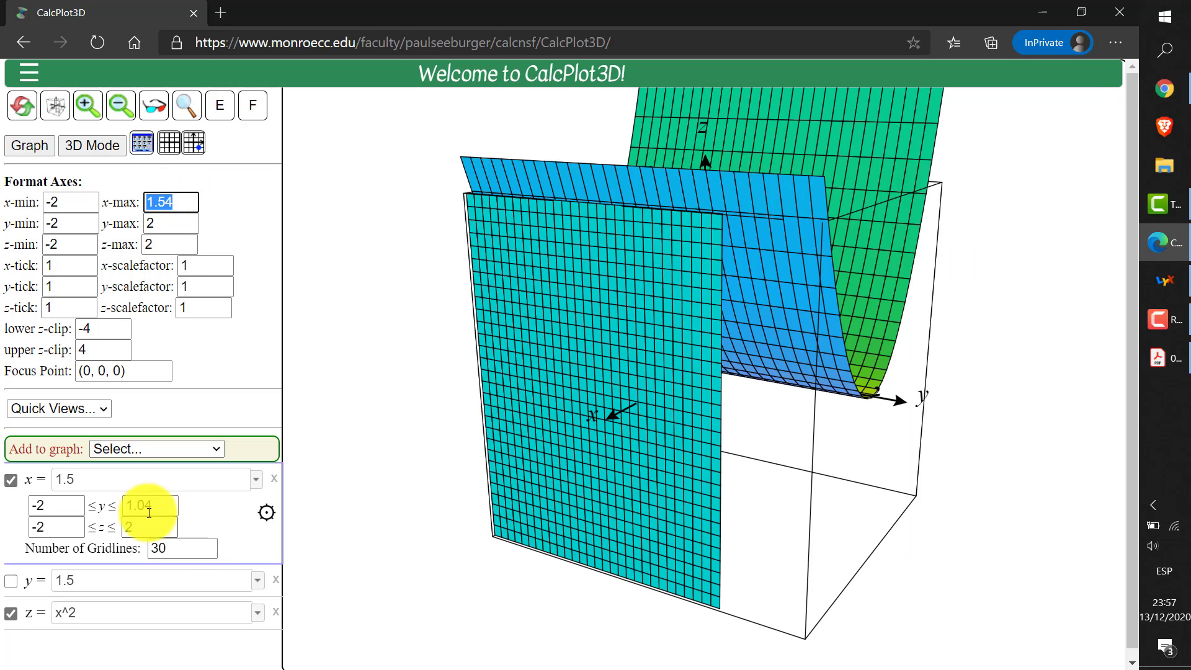
pyautogui.click(59, 479)
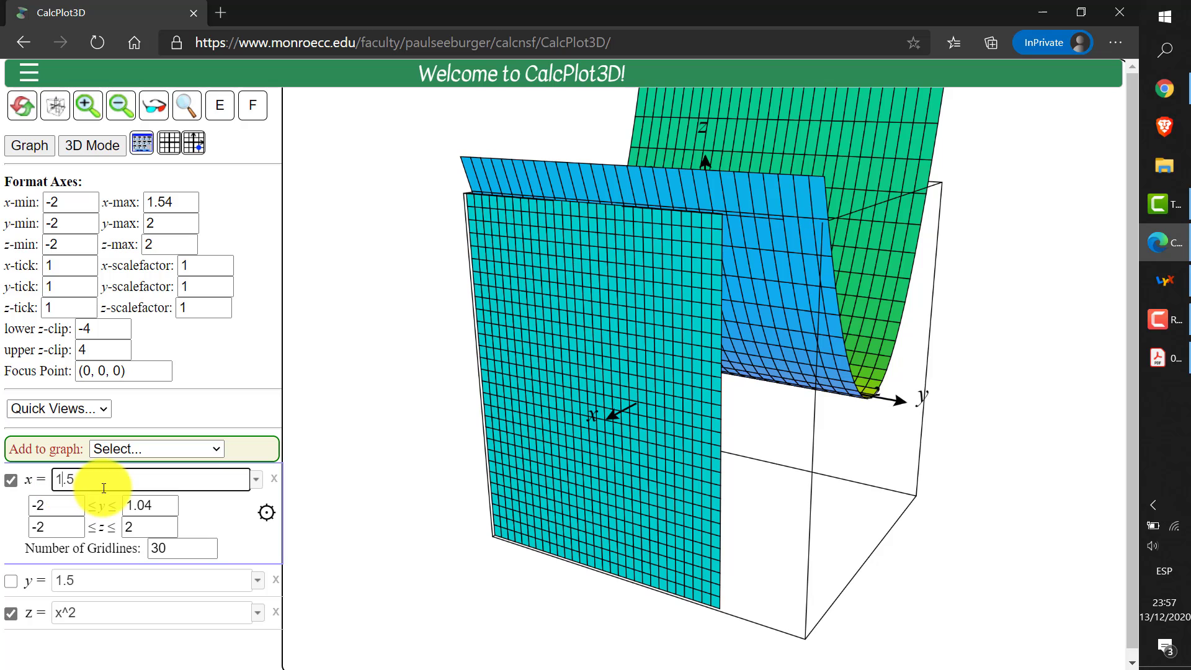
pyautogui.press('BackSpace')
pyautogui.write('0')
pyautogui.press('Return')
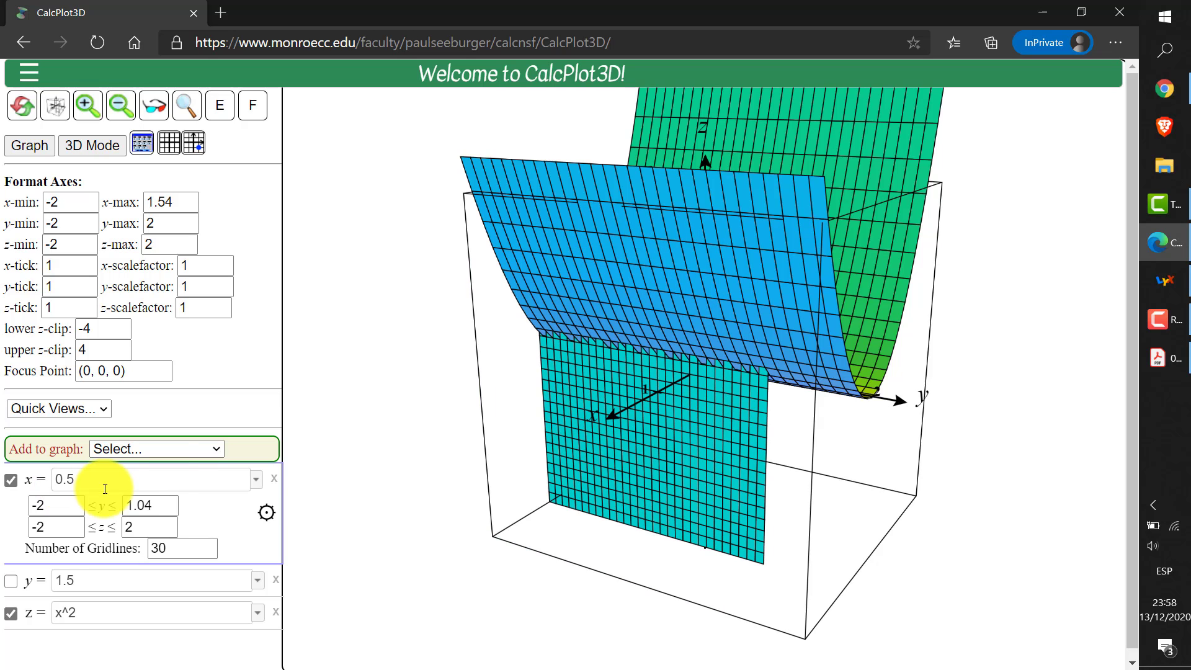
pyautogui.click(151, 202)
pyautogui.press('BackSpace')
pyautogui.write('0')
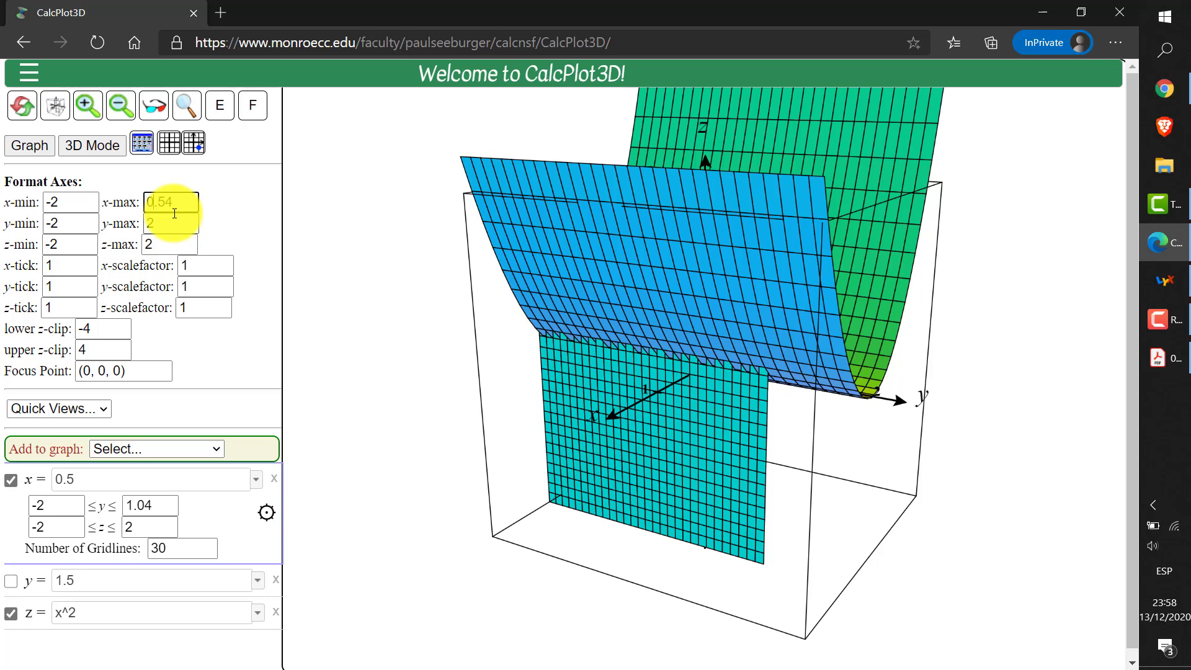
pyautogui.press('Return')
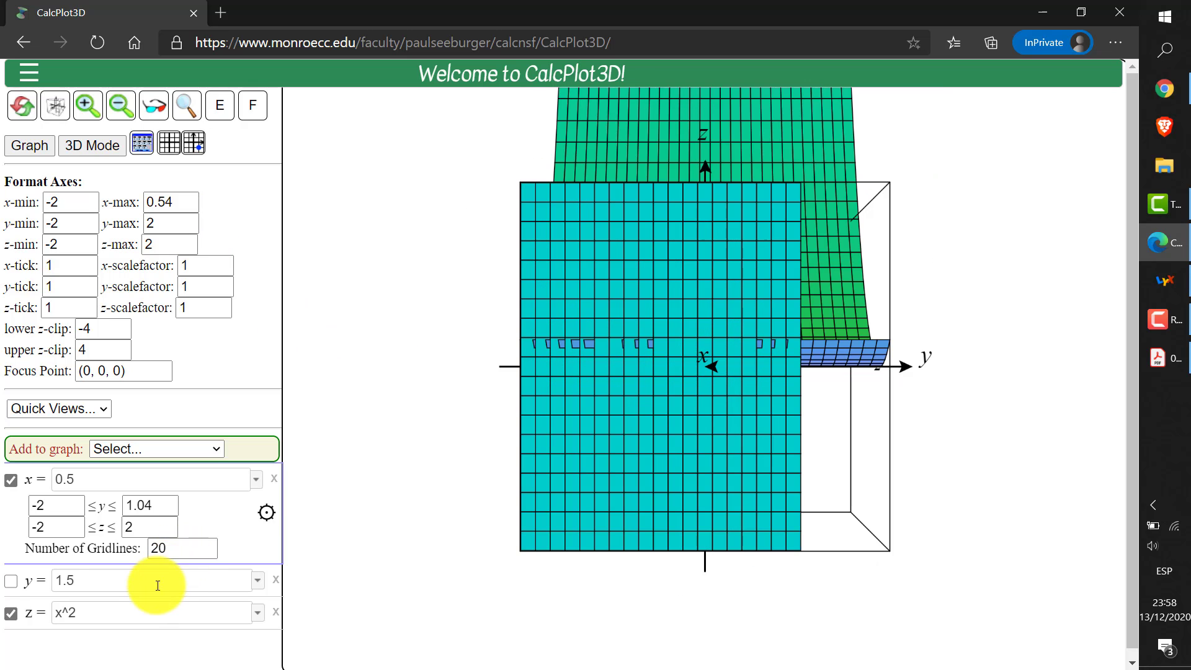
# Set the number of gridlines to 50 for both the surface z = x^2 and the plane x = 0.5
pyautogui.click(139, 611)
pyautogui.doubleClick(185, 608)
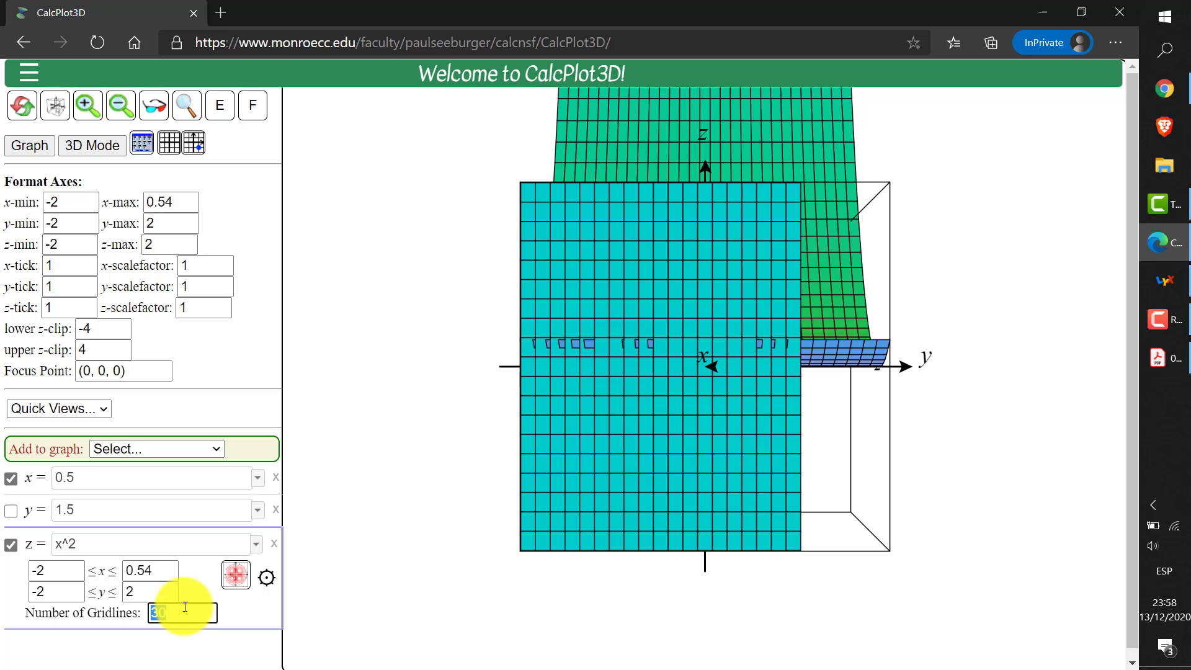
pyautogui.write('50')
pyautogui.press('Return')
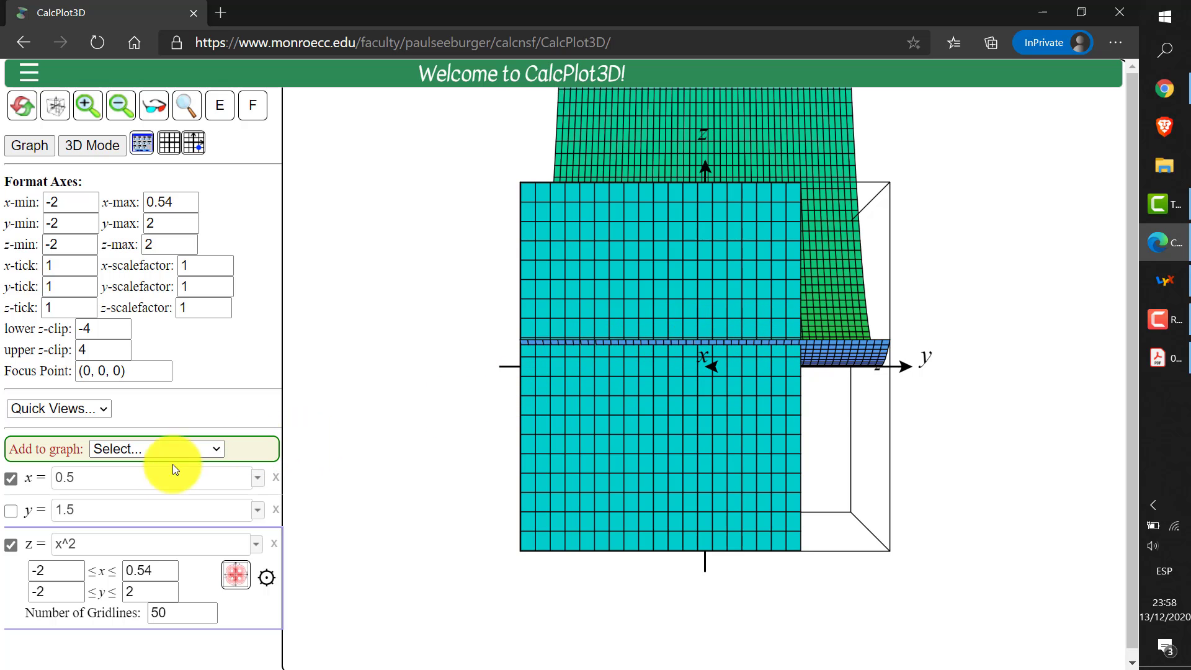
pyautogui.click(154, 477)
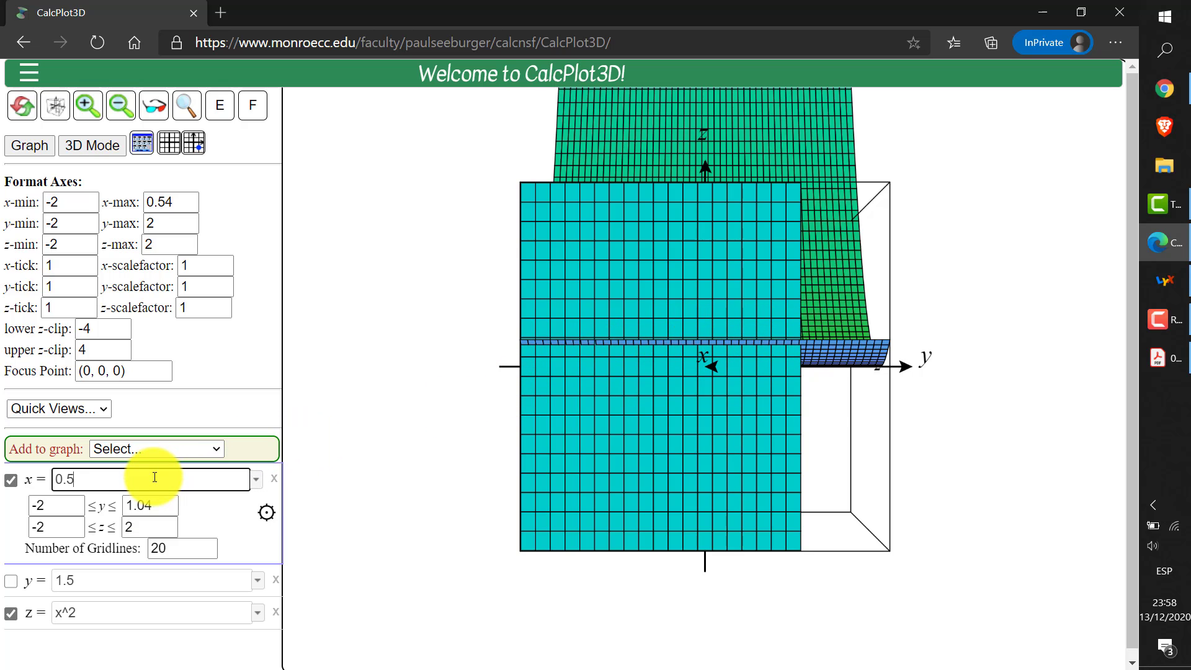
pyautogui.doubleClick(170, 552)
pyautogui.write('50')
pyautogui.press('Return')
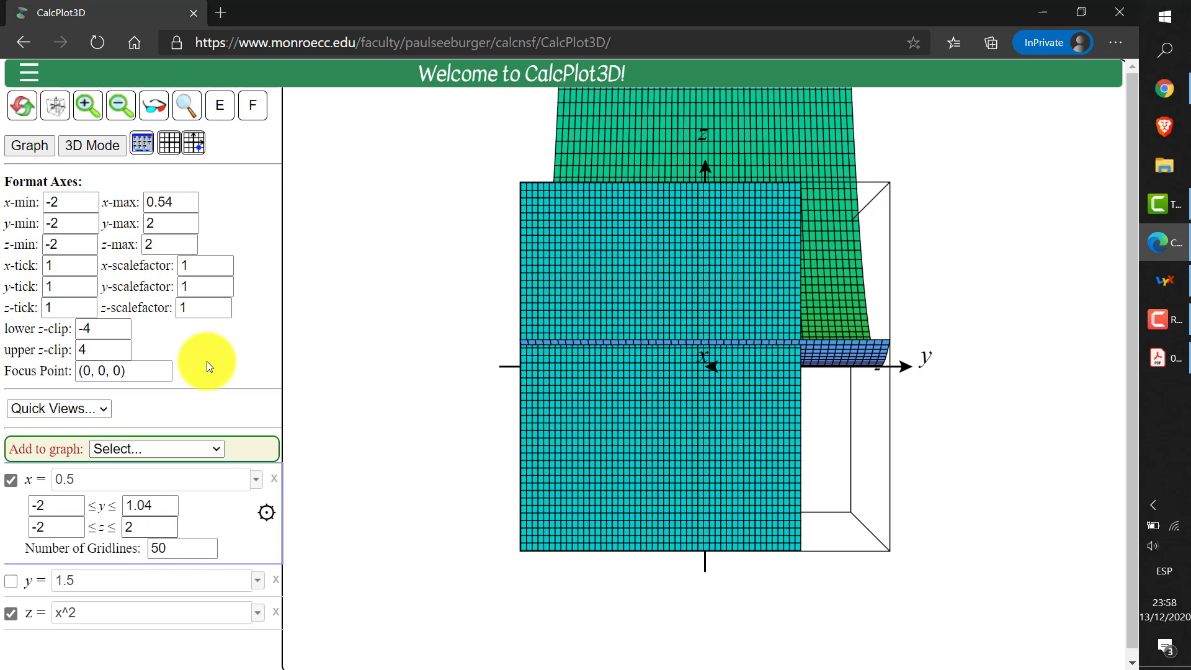
# Hide the black edge lines on the surfaces and return the plot to its tilted default view
pyautogui.click(218, 118)
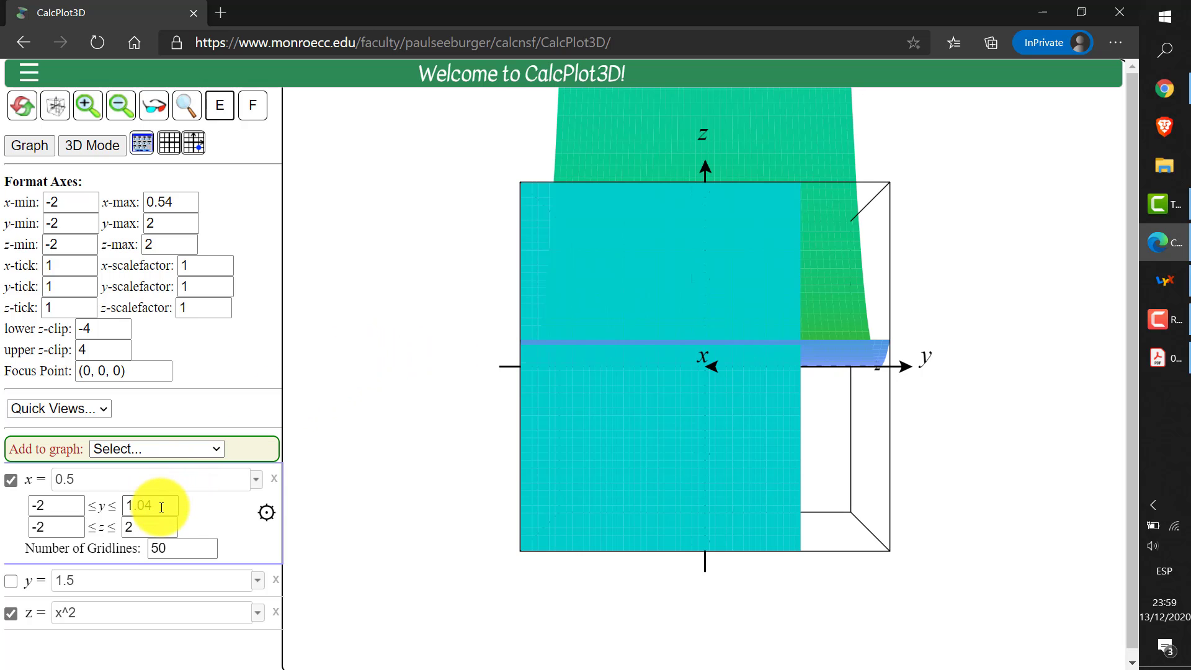
pyautogui.click(382, 390)
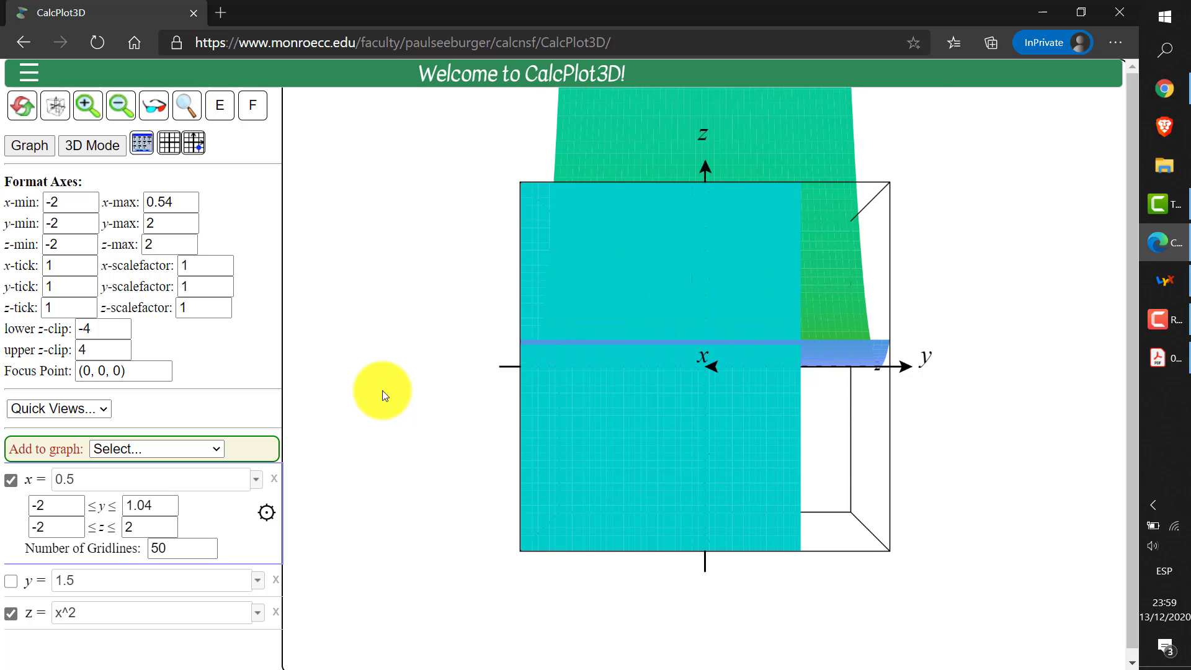
pyautogui.press('t')
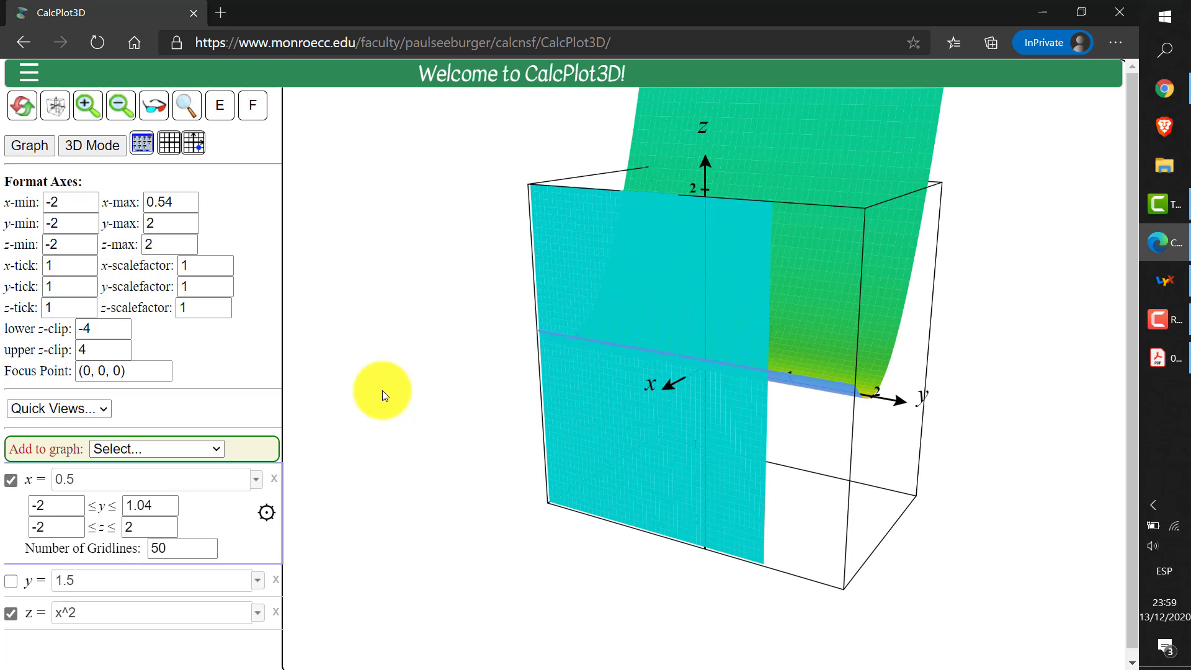
# Set the x-axis maximum to 2 and the upper y limit of the plane x = 0.5 to 1
pyautogui.doubleClick(175, 202)
pyautogui.write('2')
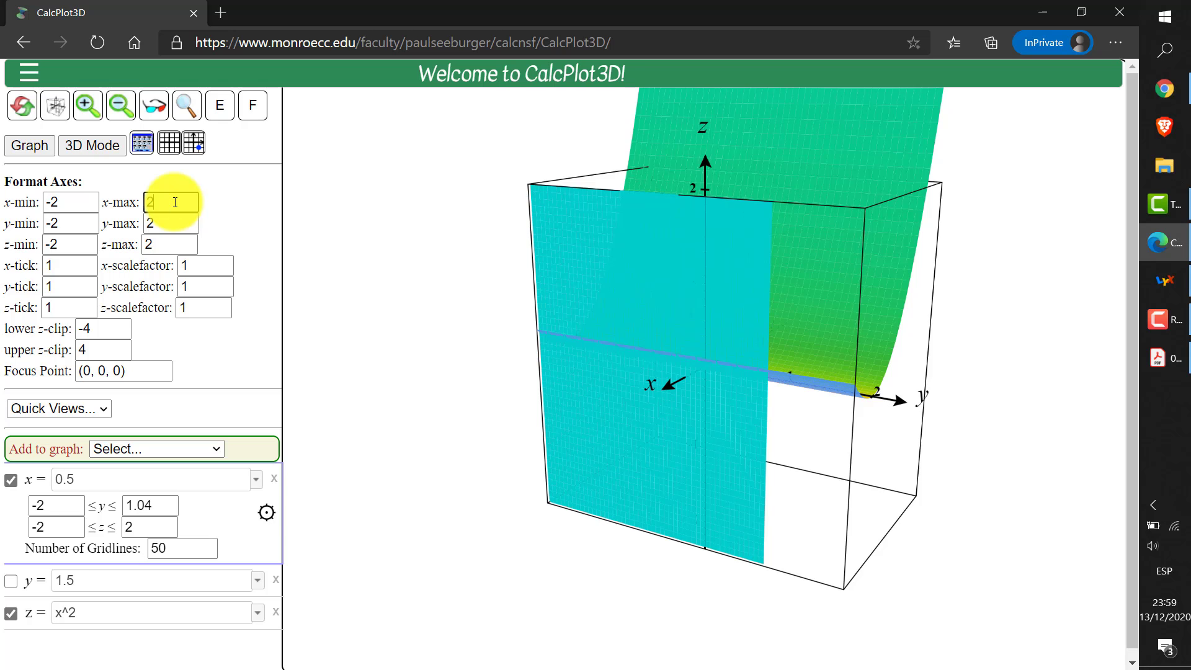
pyautogui.press('Return')
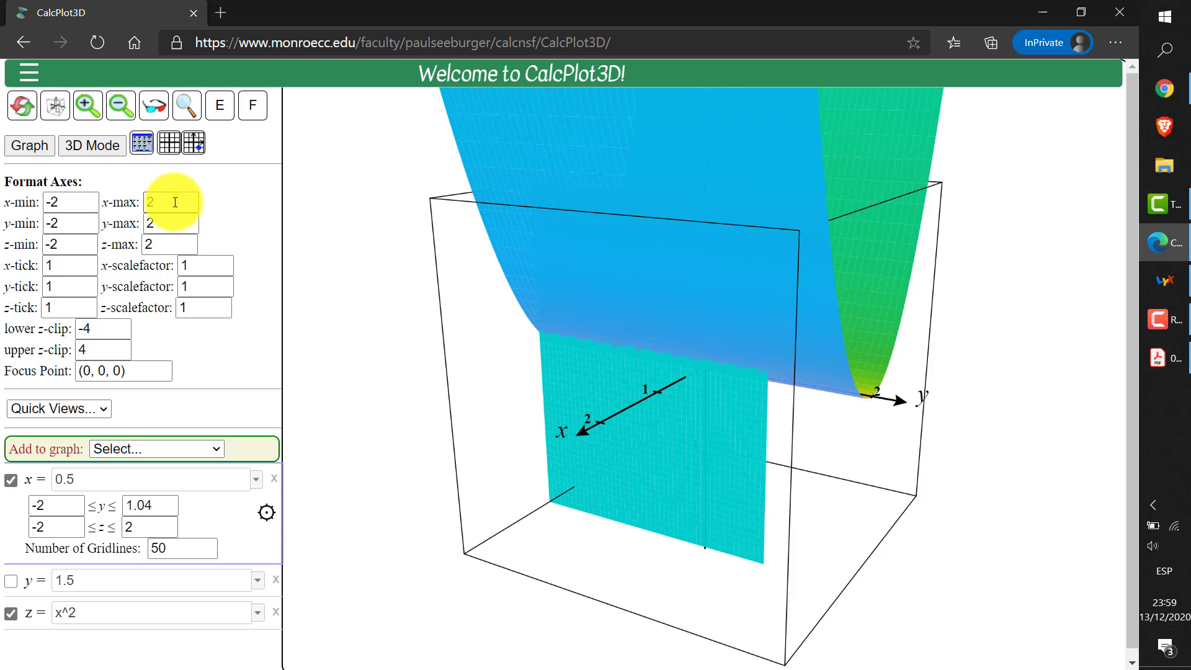
pyautogui.moveTo(134, 504); pyautogui.dragTo(165, 504)
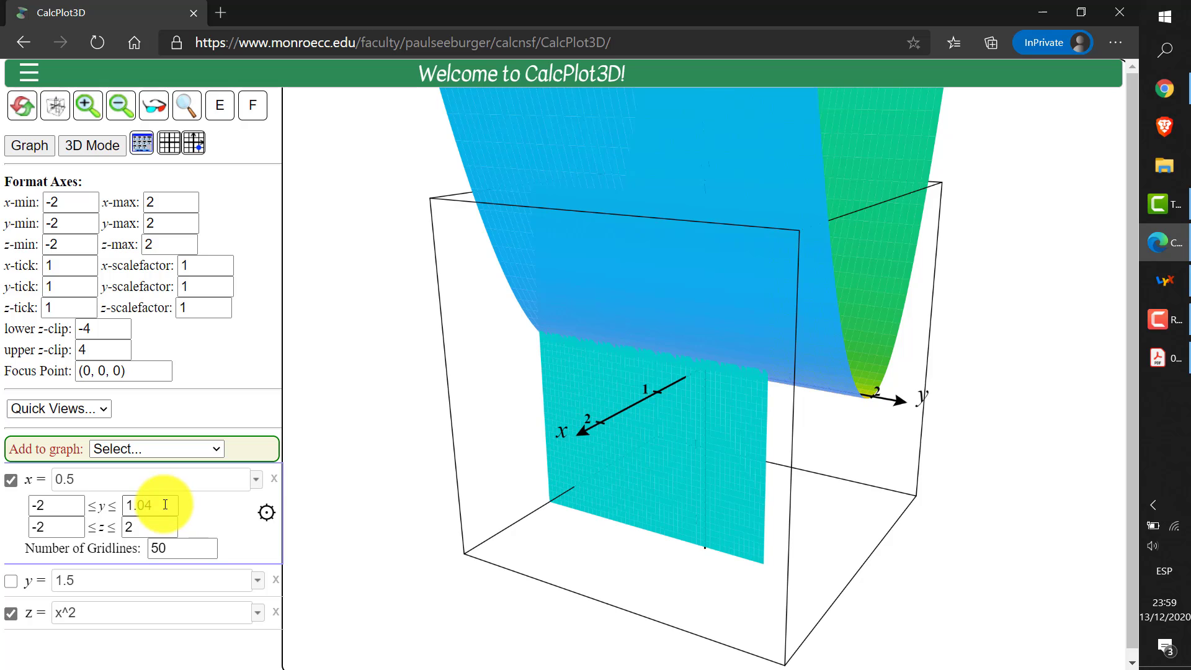
pyautogui.press('BackSpace')
pyautogui.press('BackSpace')
pyautogui.press('Return')
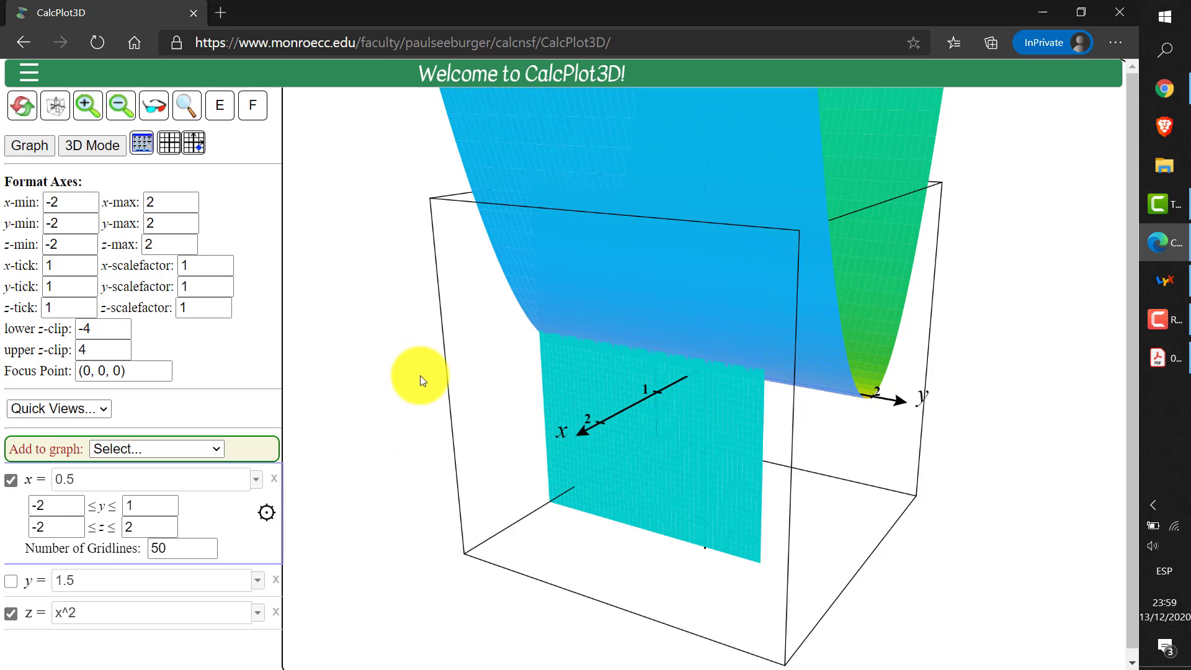
# Rotate the plot to examine from all sides how the plane x = 0.5 intersects the surface z = x^2
pyautogui.press('Down')
pyautogui.press('Down')
pyautogui.press('Down')
pyautogui.press('Down')
pyautogui.press('Down')
pyautogui.press('Down')
pyautogui.press('Down')
pyautogui.press('Down')
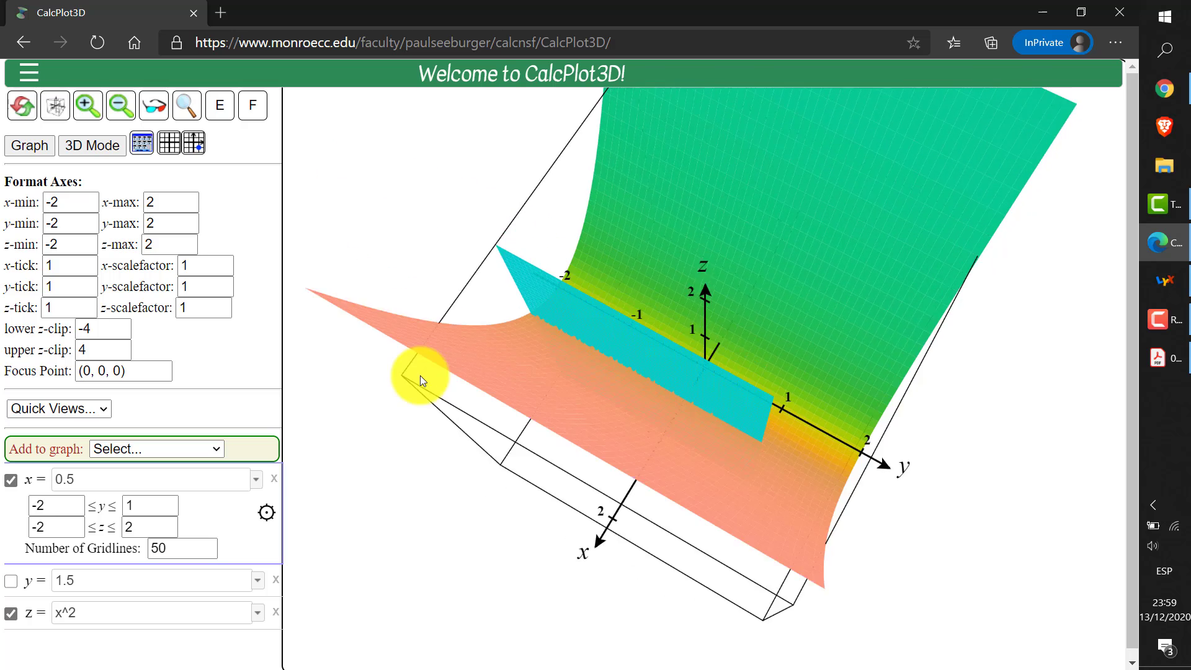
pyautogui.press('Up')
pyautogui.press('Up')
pyautogui.press('Up')
pyautogui.press('Up')
pyautogui.press('Up')
pyautogui.press('Up')
pyautogui.press('Up')
pyautogui.press('Up')
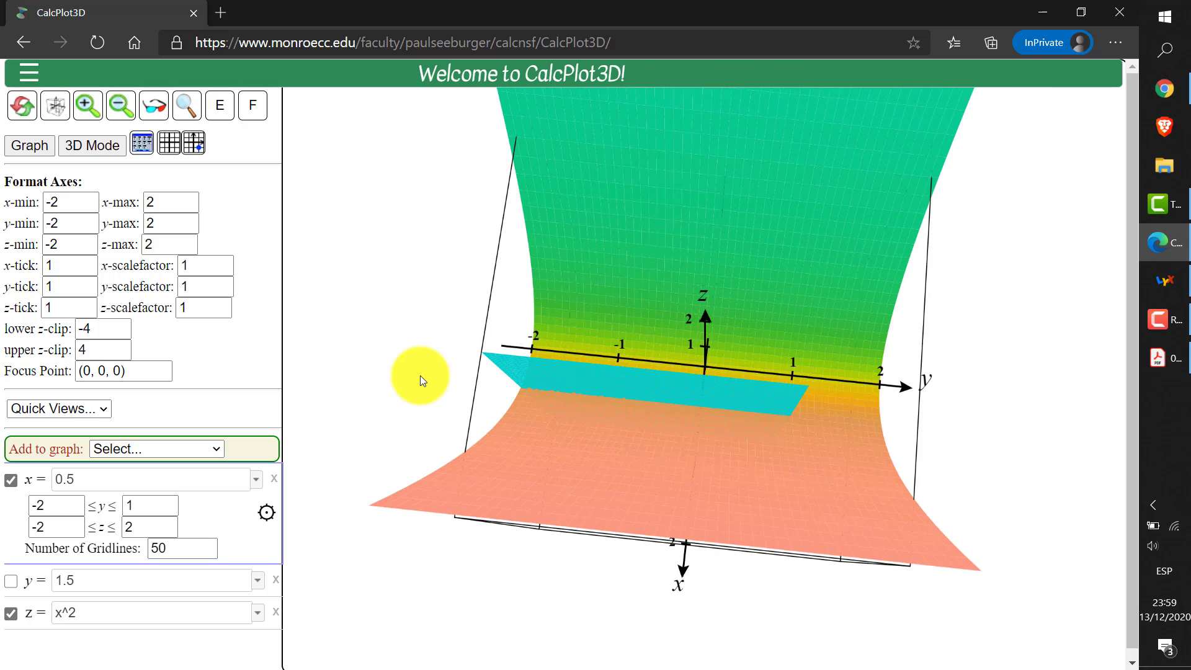
pyautogui.press('Right')
pyautogui.press('Right')
pyautogui.press('Right')
pyautogui.press('Right')
pyautogui.press('Right')
pyautogui.press('Right')
pyautogui.press('Right')
pyautogui.press('Right')
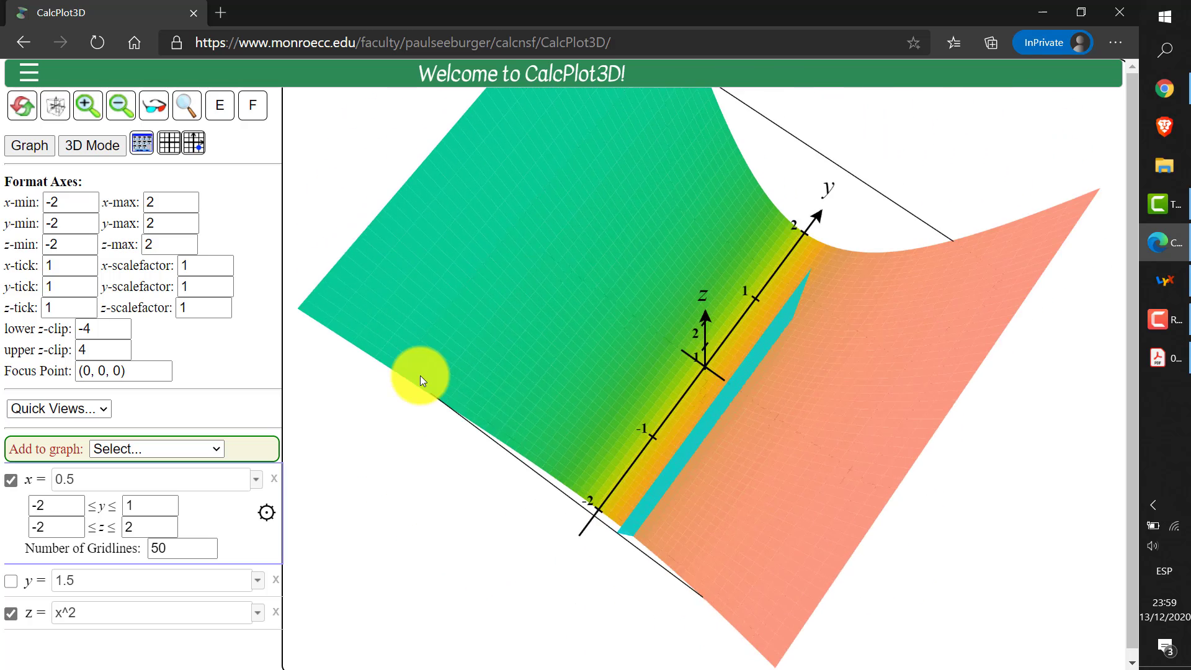
pyautogui.press('Left')
pyautogui.press('Left')
pyautogui.press('Left')
pyautogui.press('Left')
pyautogui.press('Left')
pyautogui.press('Left')
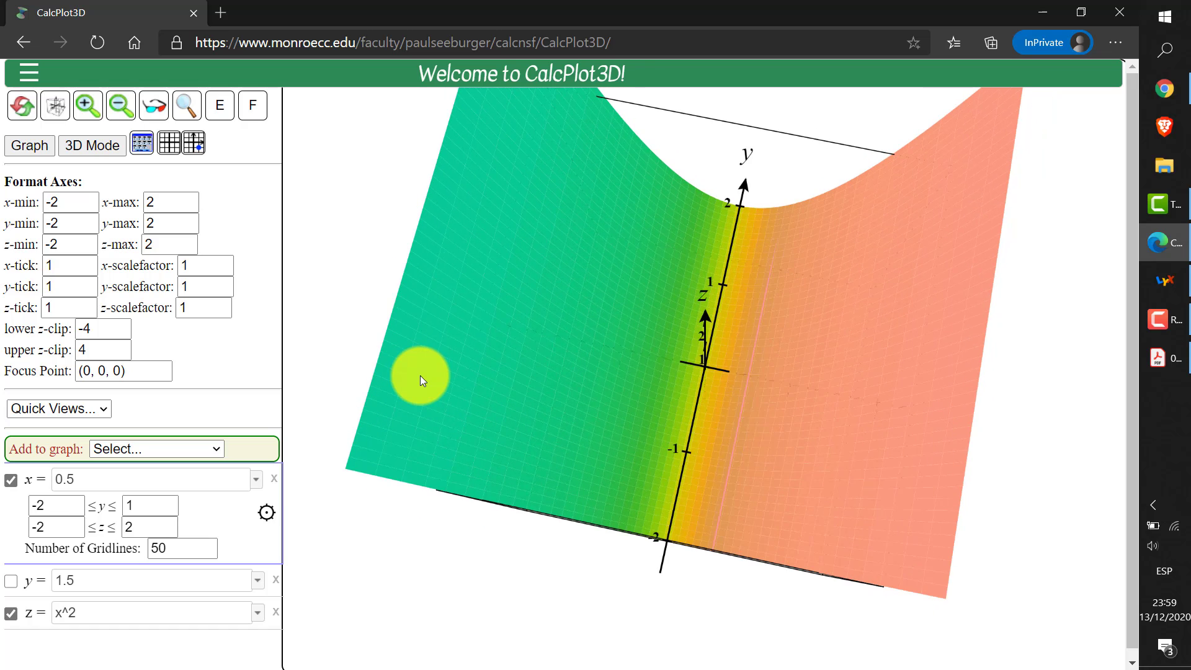
pyautogui.press('Left')
pyautogui.press('Left')
pyautogui.press('Left')
pyautogui.press('Left')
pyautogui.press('Left')
pyautogui.press('Left')
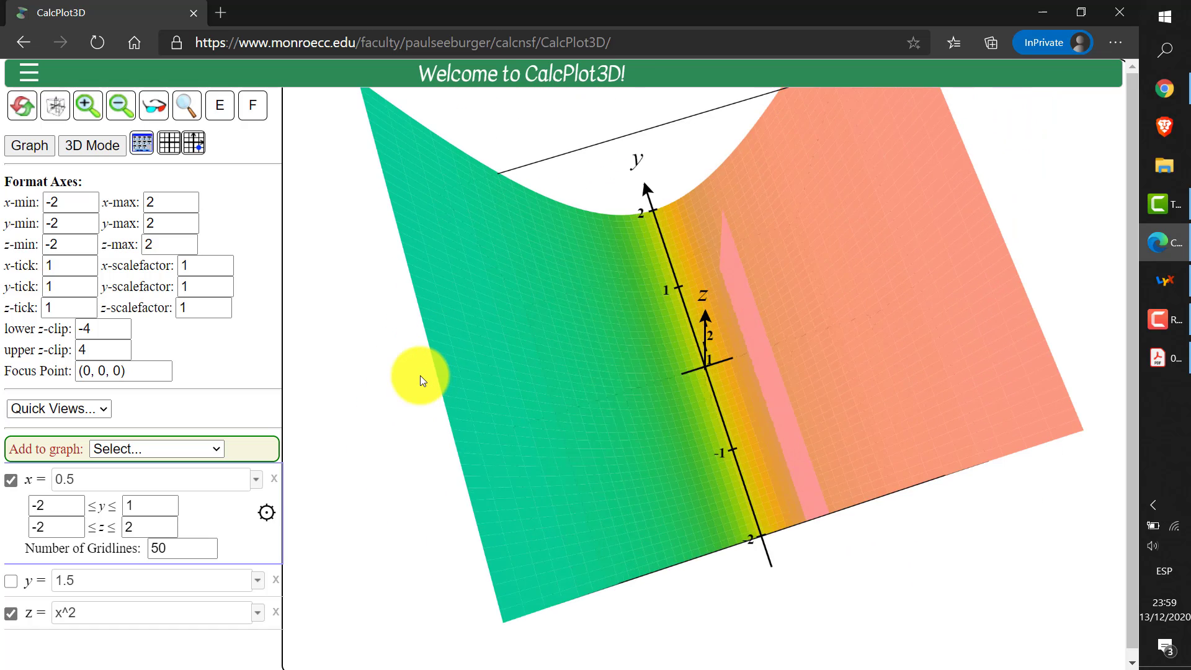
pyautogui.press('Left')
pyautogui.press('Left')
pyautogui.press('Left')
pyautogui.press('Left')
pyautogui.press('Left')
pyautogui.press('Left')
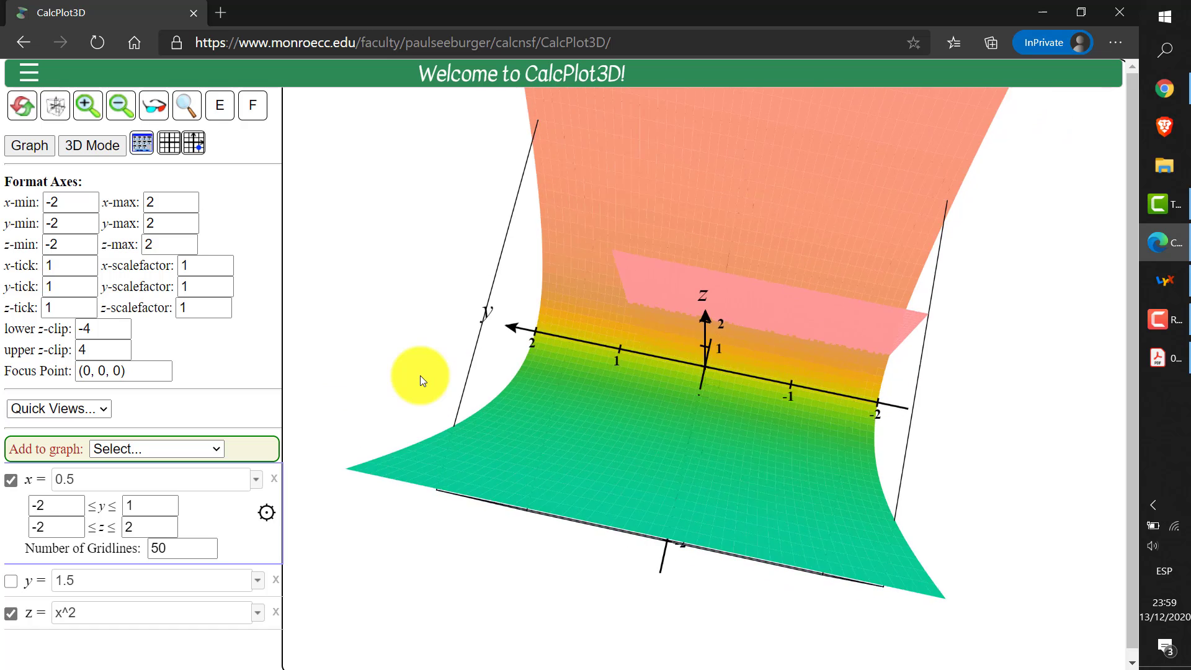
pyautogui.press('Left')
pyautogui.press('Left')
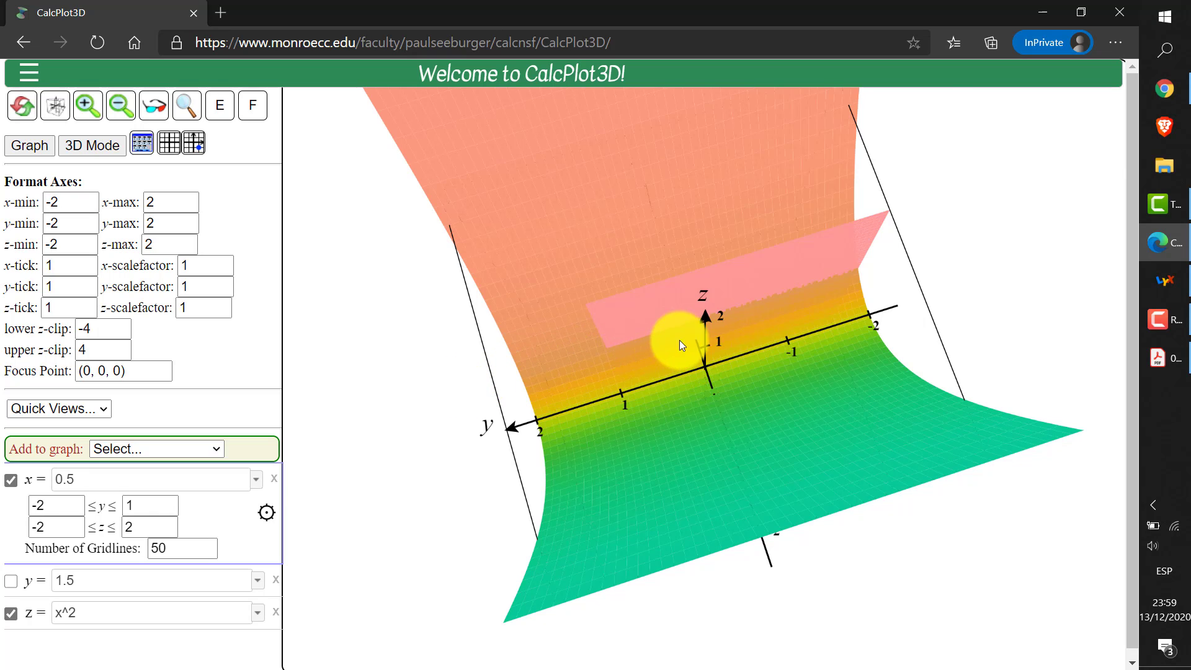
pyautogui.moveTo(679, 340); pyautogui.dragTo(441, 349)
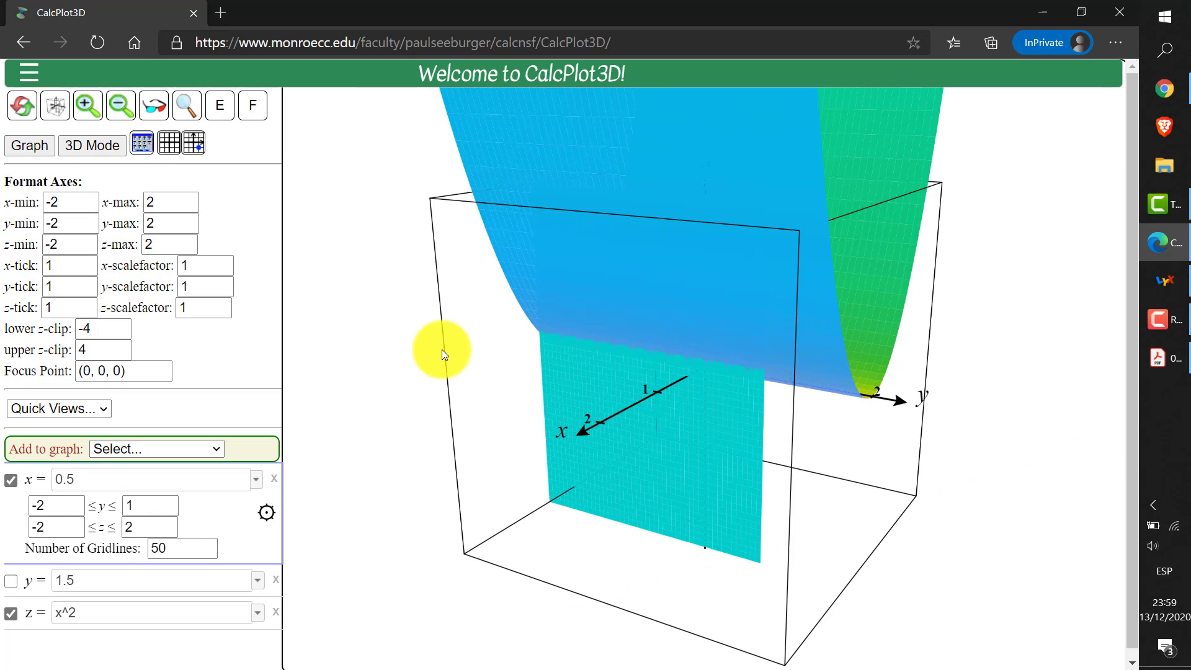